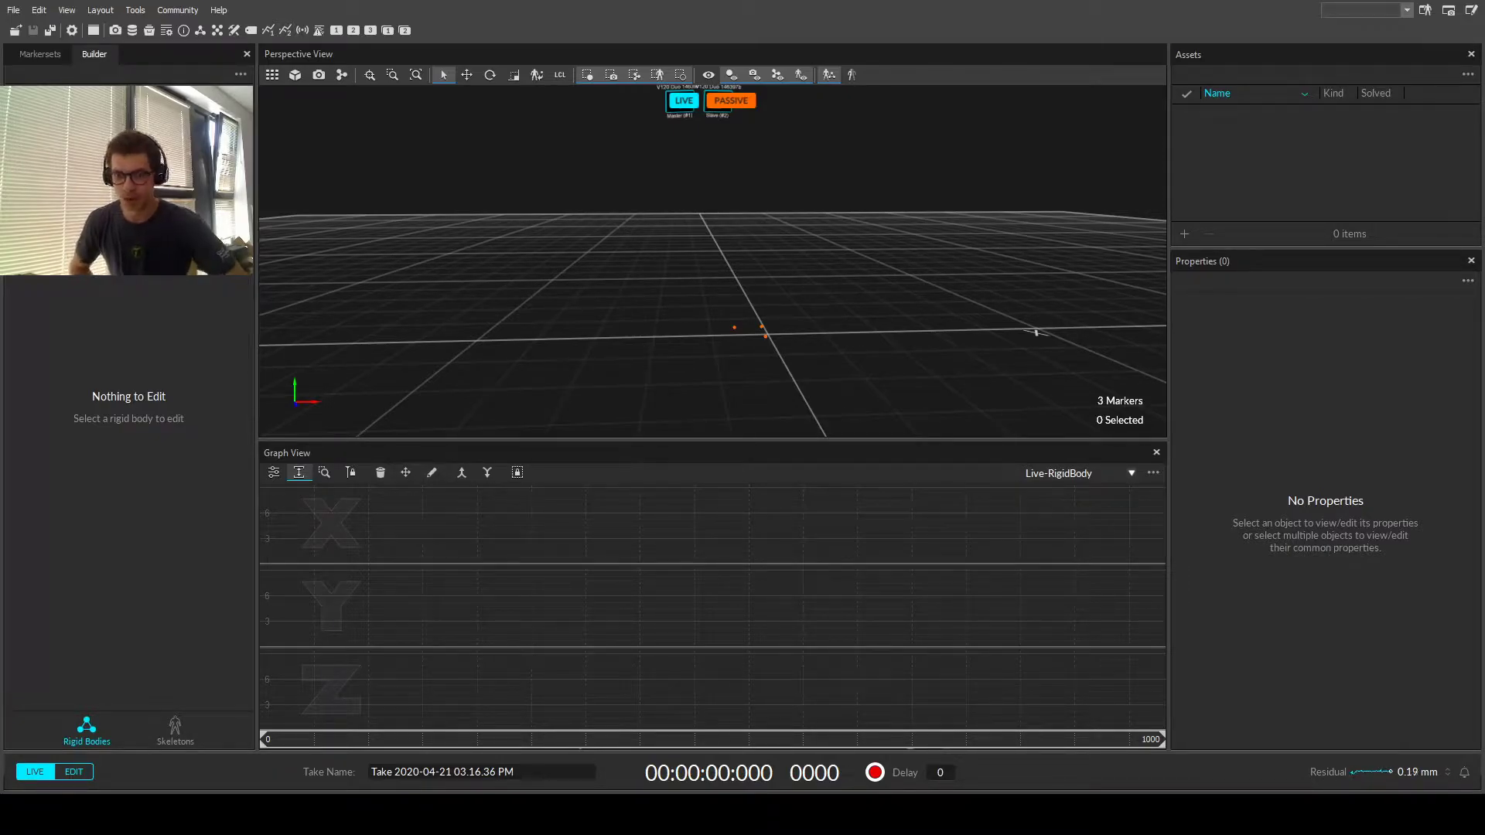
Orbit the 3D view until camera icons 1 and 2 appear above the capture grid.
right_click_drag(851, 193, 636, 288)
right_click_drag(772, 276, 765, 318)
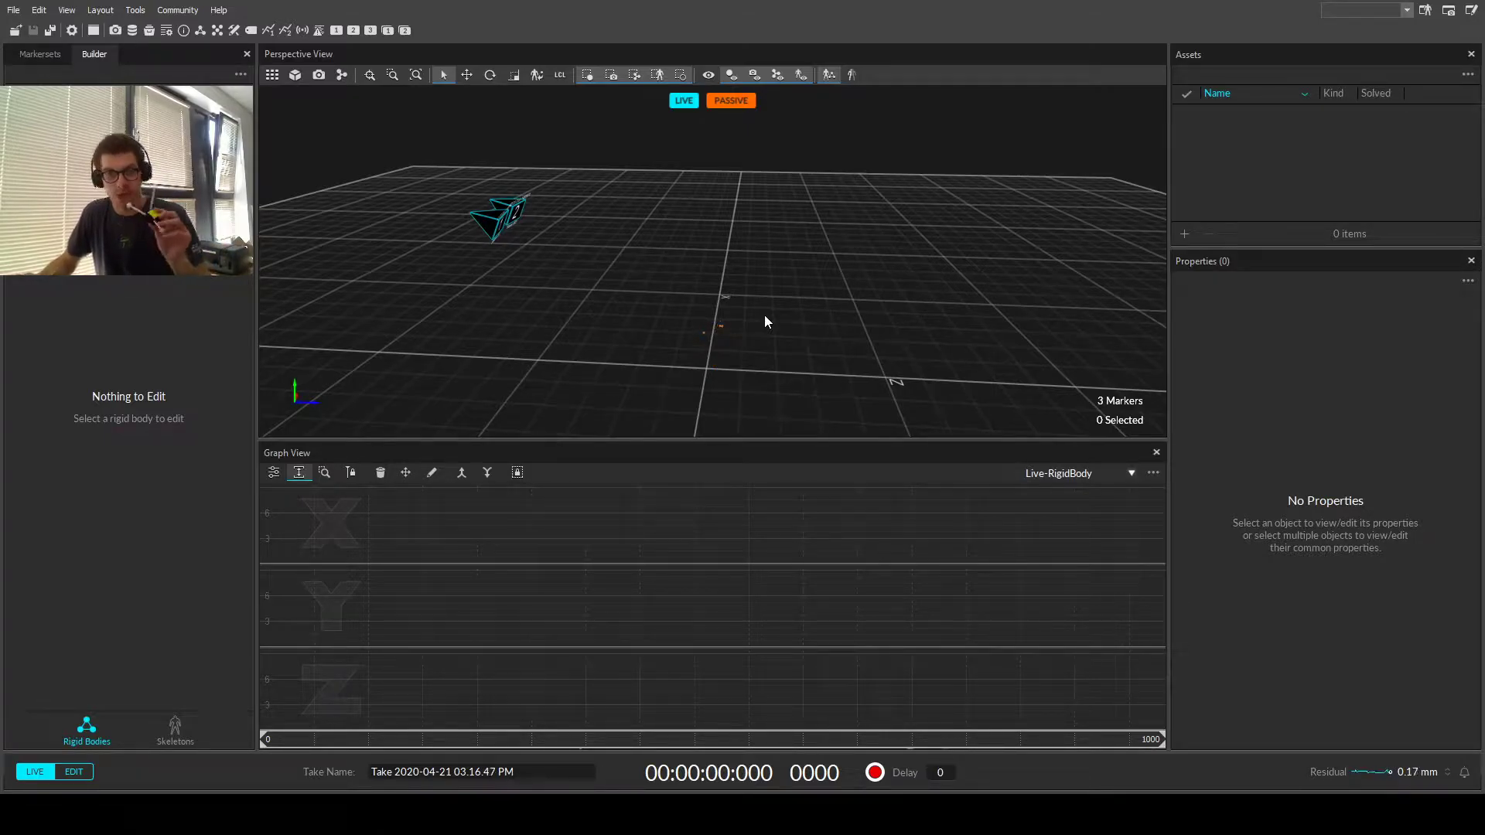
right_click_drag(767, 321, 767, 291)
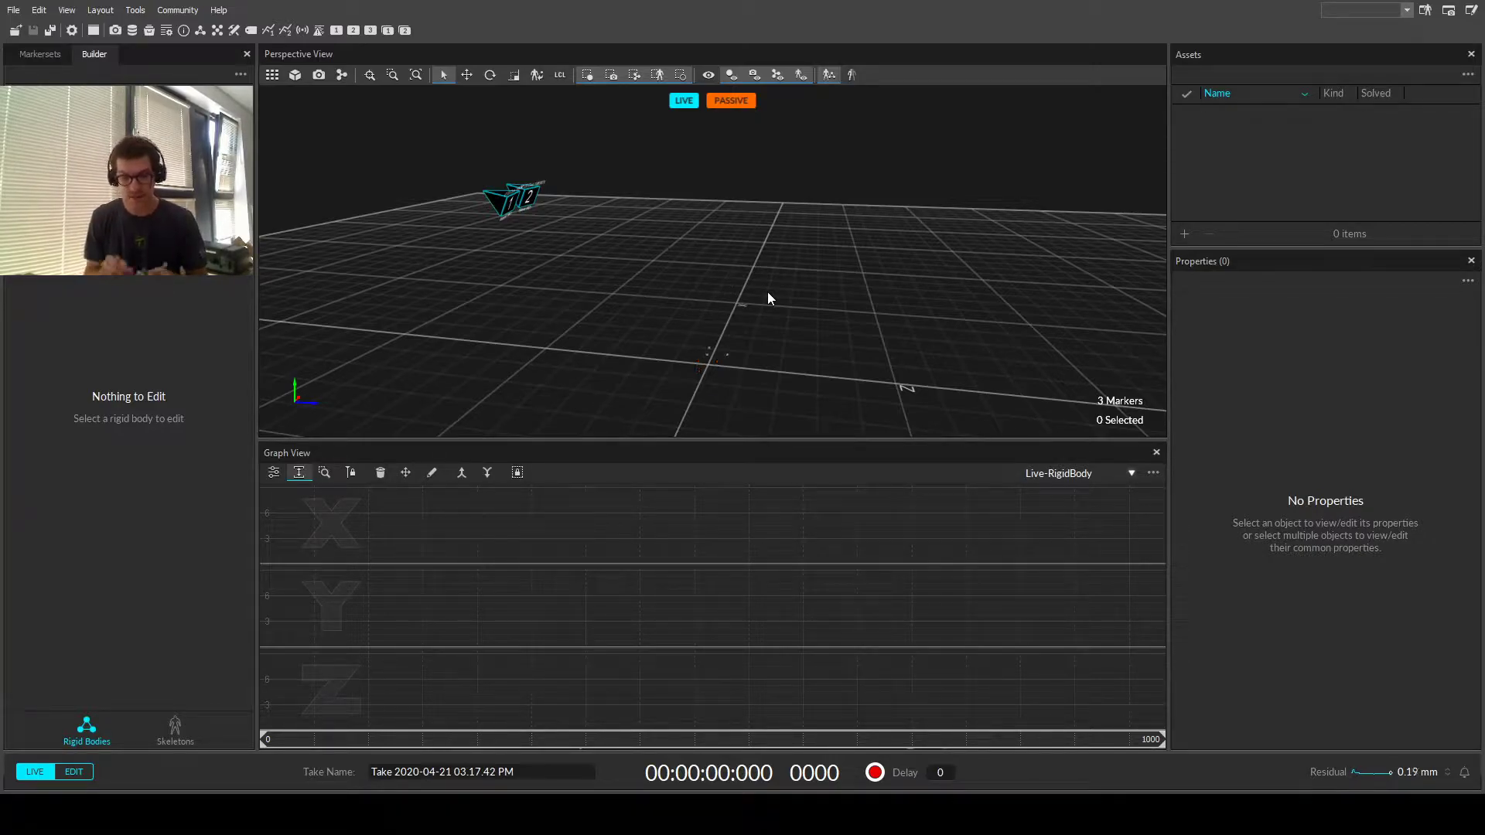
scroll(755, 287, "up", 3)
Try box-selecting the tracked markers, clear the selection, then zoom in and orbit around the four markers.
left_click_drag(650, 265, 723, 321)
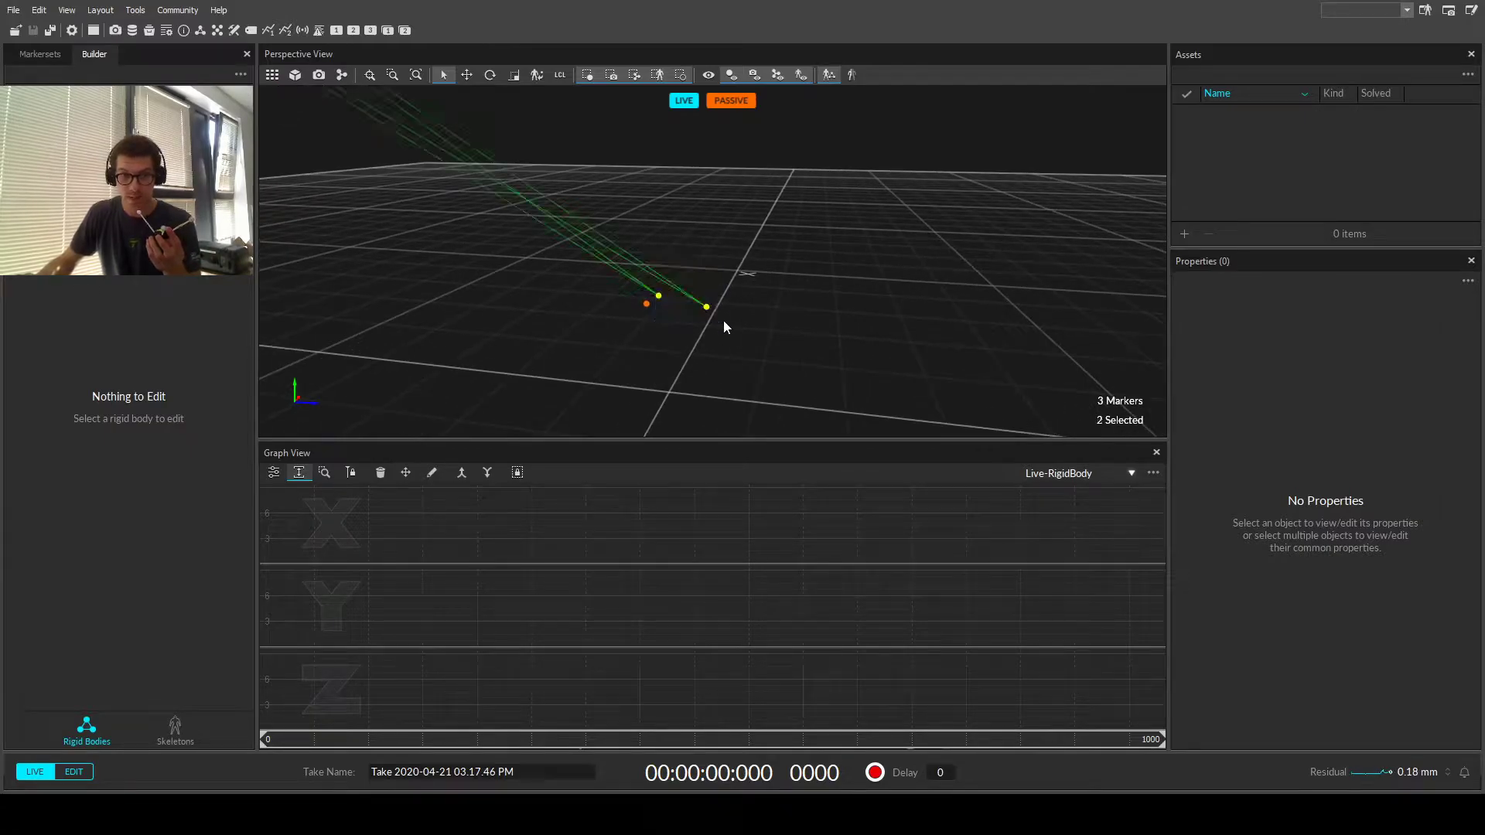
left_click(764, 326)
mouse_move(686, 267)
left_mouse_down()
mouse_move(732, 334)
mouse_move(769, 338)
left_mouse_up()
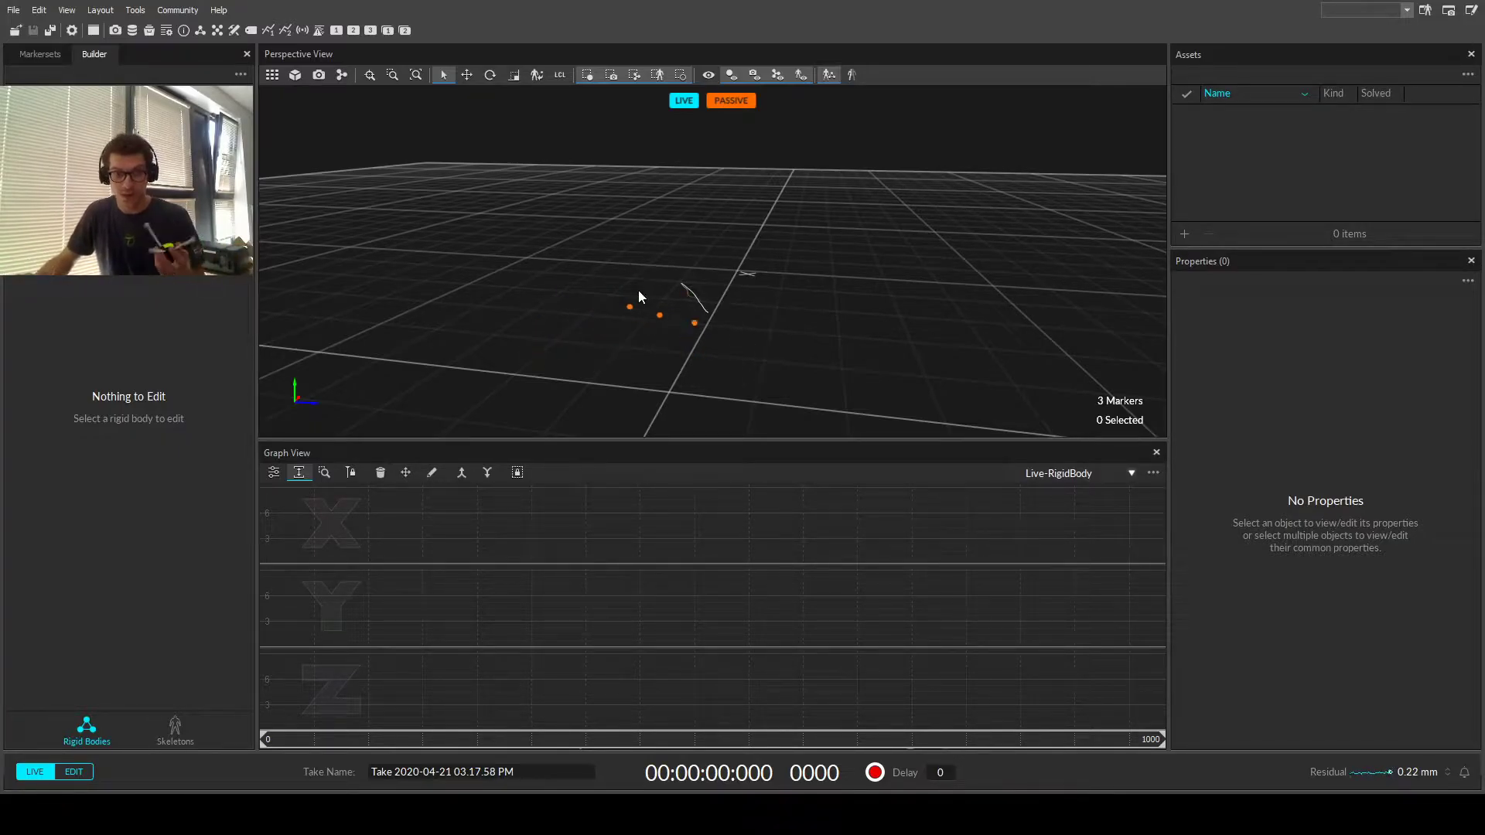
scroll(642, 309, "up", 5)
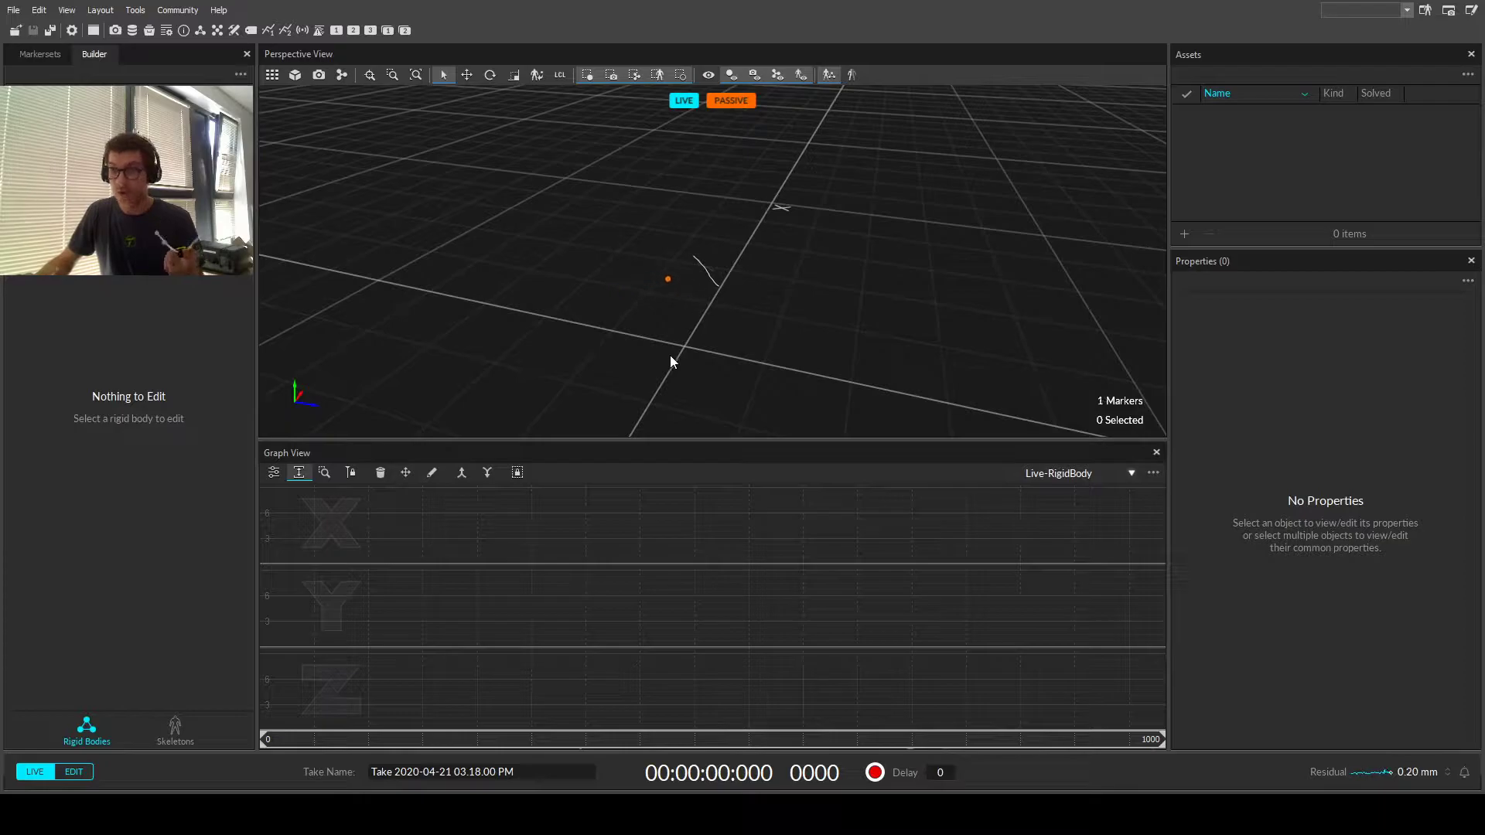
right_click_drag(680, 325, 804, 319)
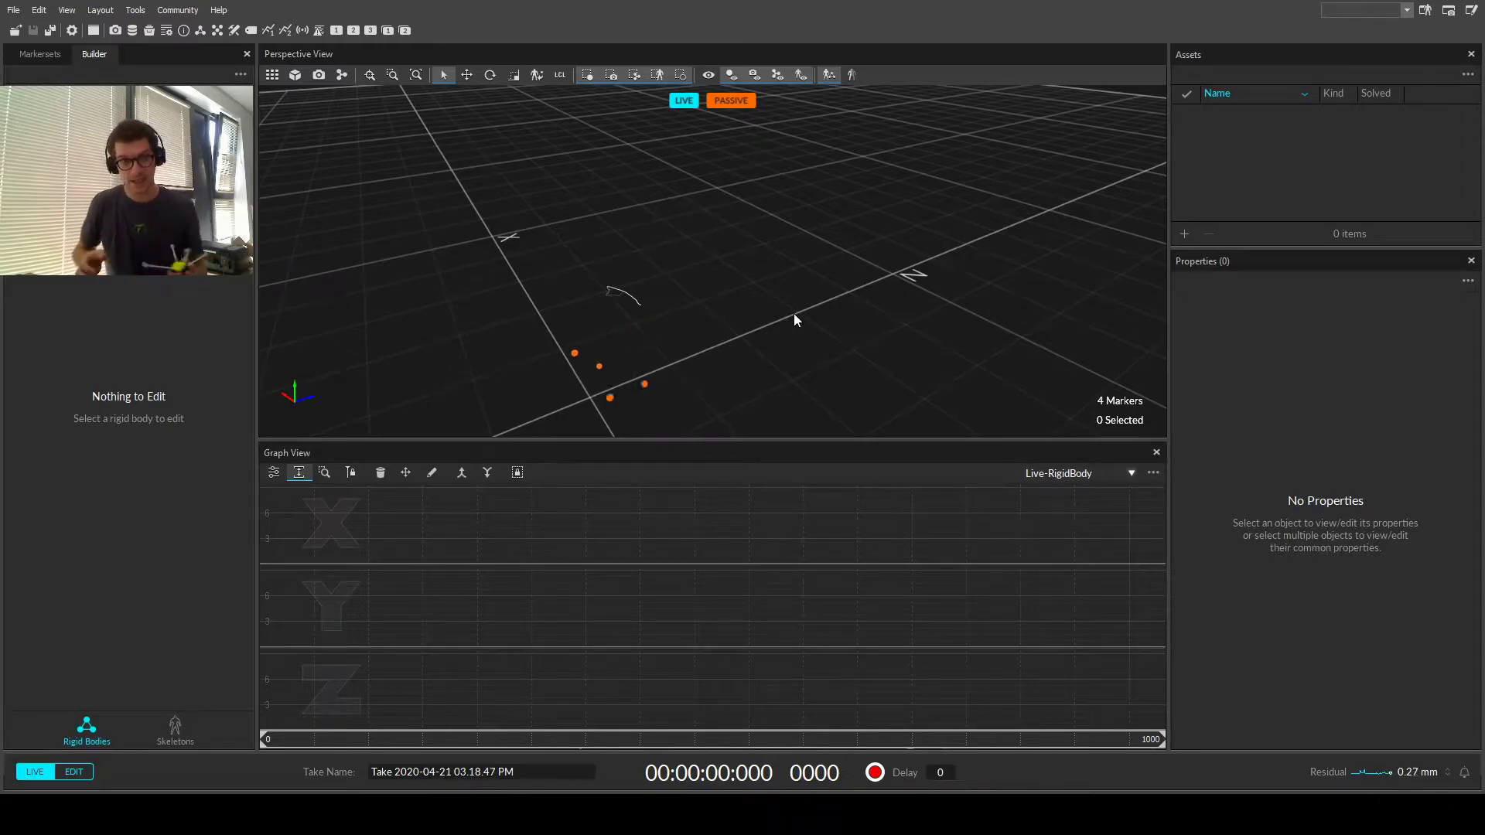
Orbit to a flatter view and box-select all four markers.
mouse_move(787, 309)
right_mouse_down()
mouse_move(696, 282)
mouse_move(709, 320)
right_mouse_up()
middle_click_drag(708, 320, 722, 283)
right_click_drag(723, 283, 562, 269)
left_click_drag(562, 269, 778, 415)
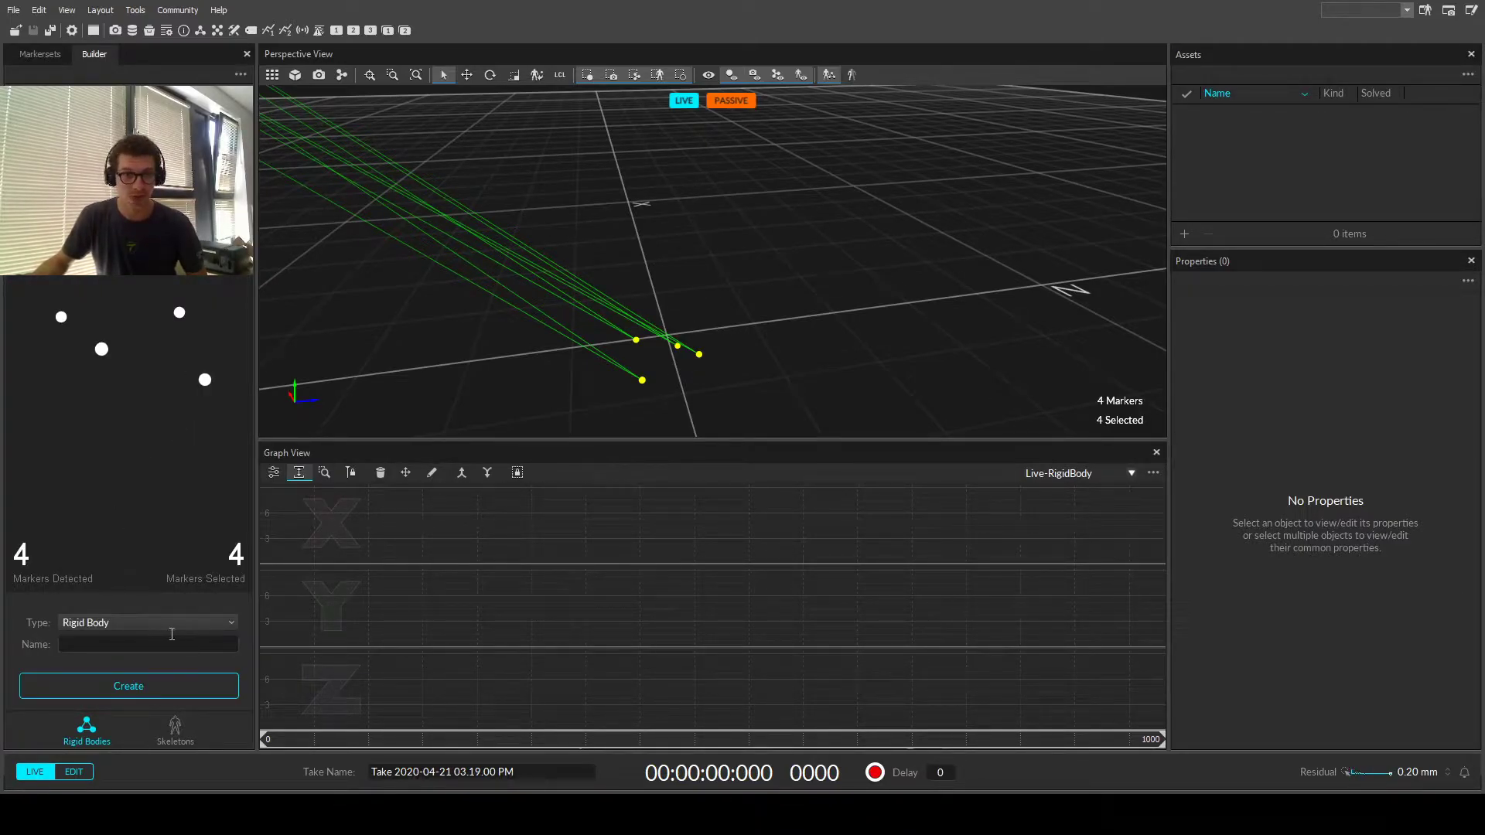
Create a rigid body named 'RigidBody' from the selected markers and inspect it up close.
left_click(135, 690)
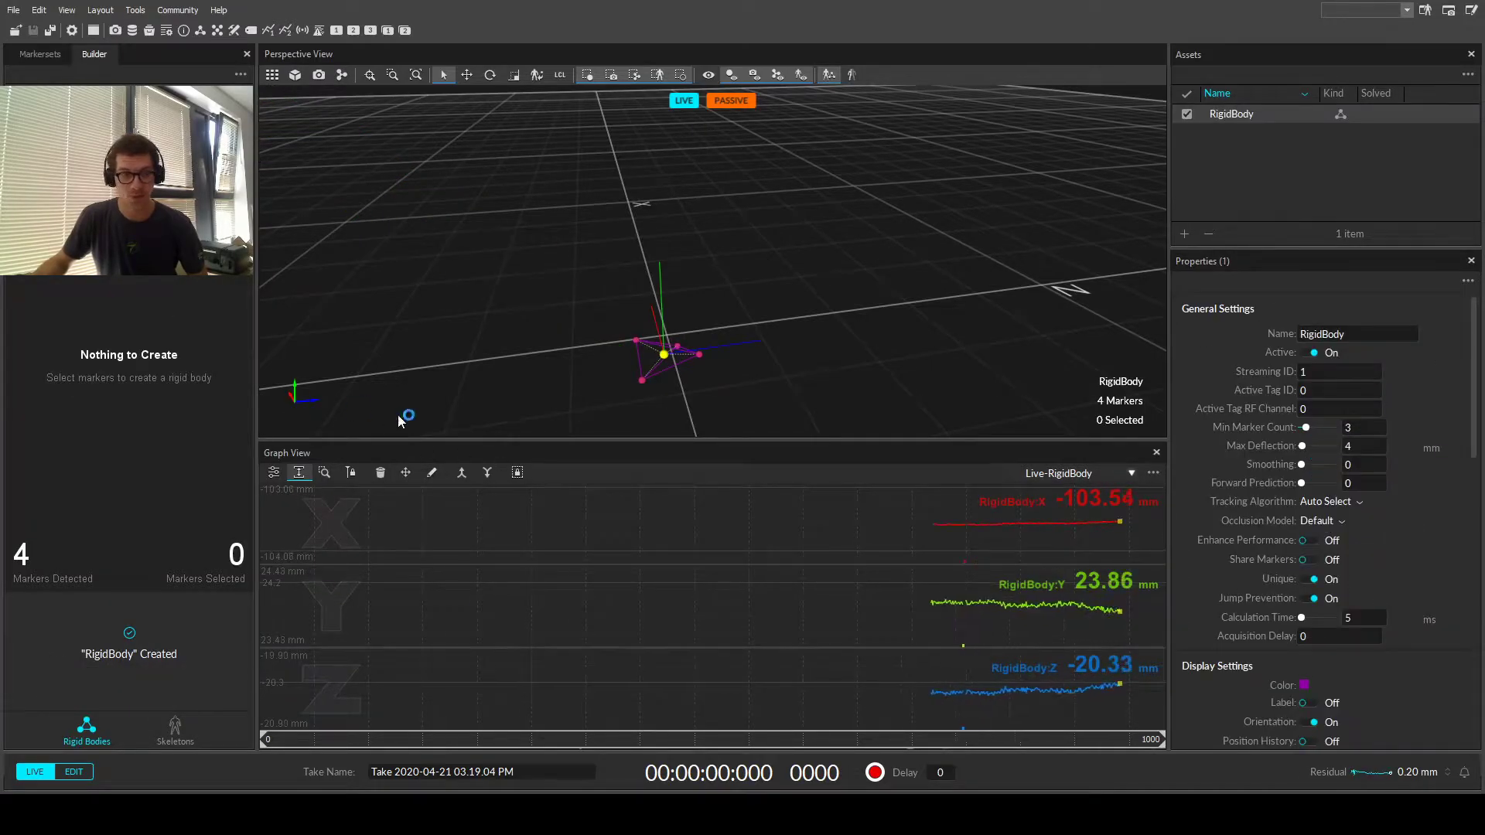
right_click_drag(652, 377, 773, 444)
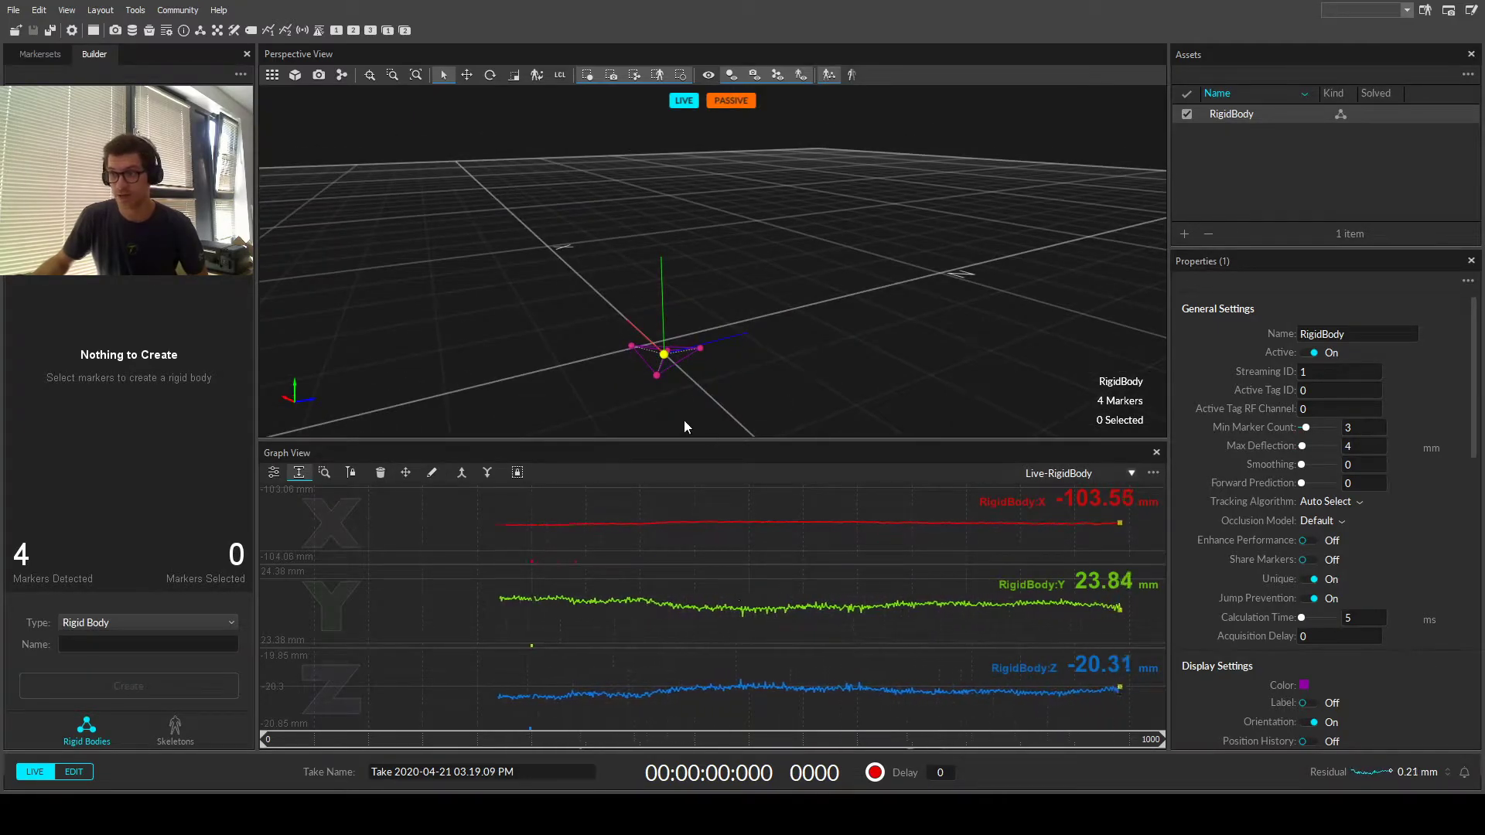
right_click_drag(670, 417, 681, 379)
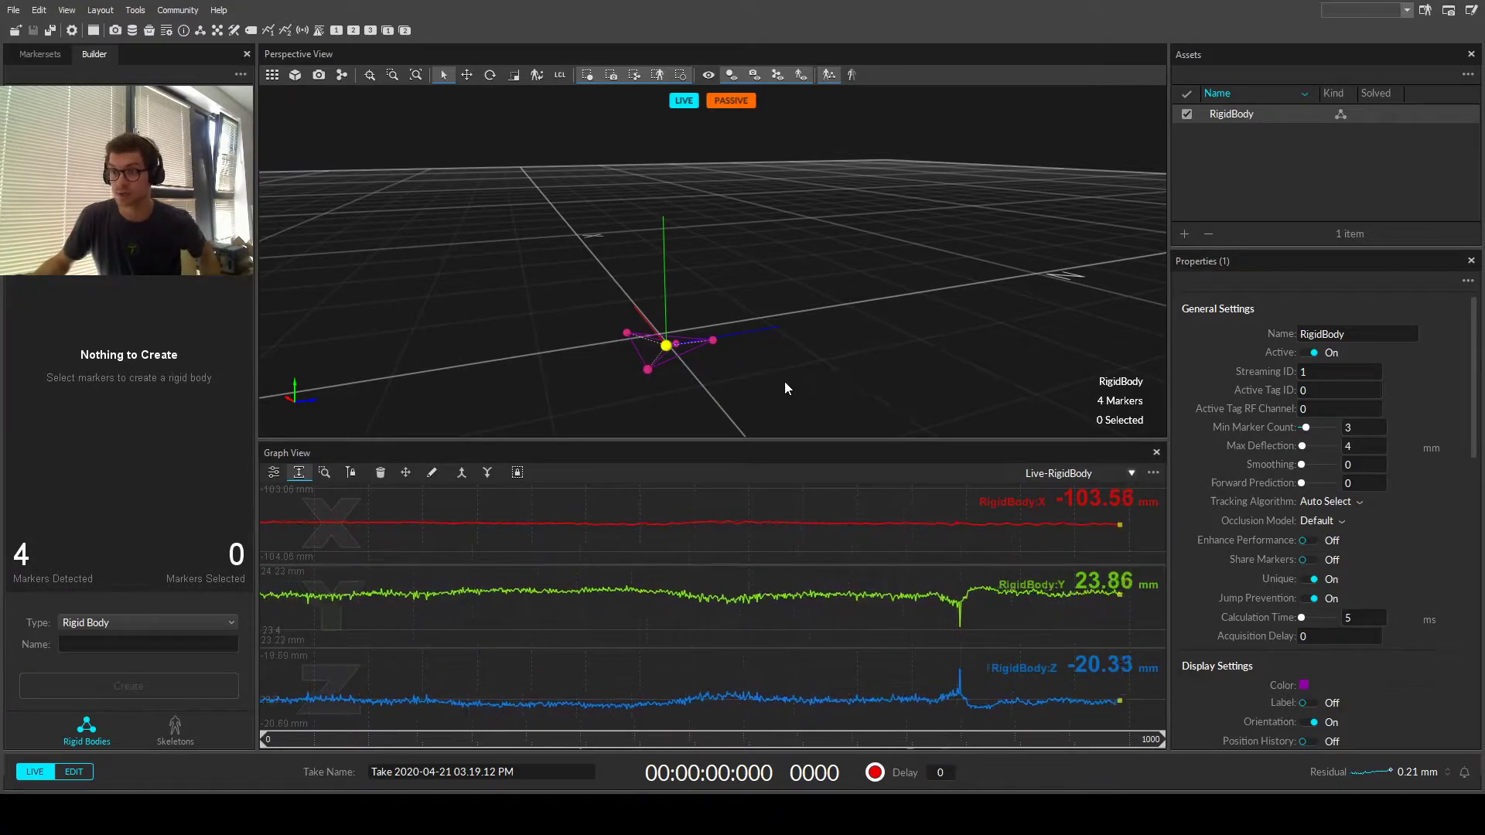
scroll(734, 412, "up", 5)
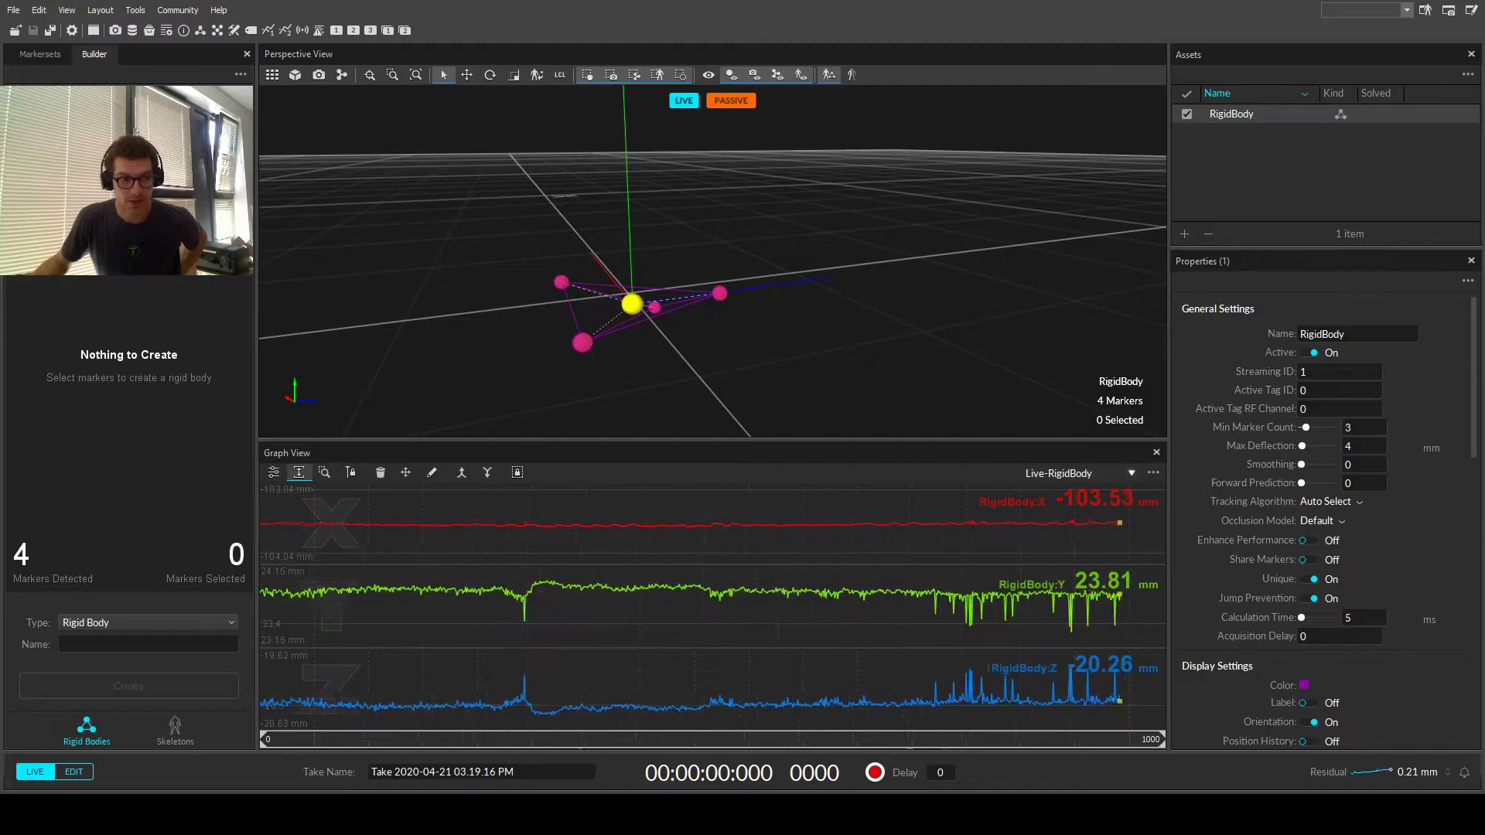
Switch the Builder to Edit mode, reselect RigidBody in the Assets pane, and orbit the view.
left_click(170, 96)
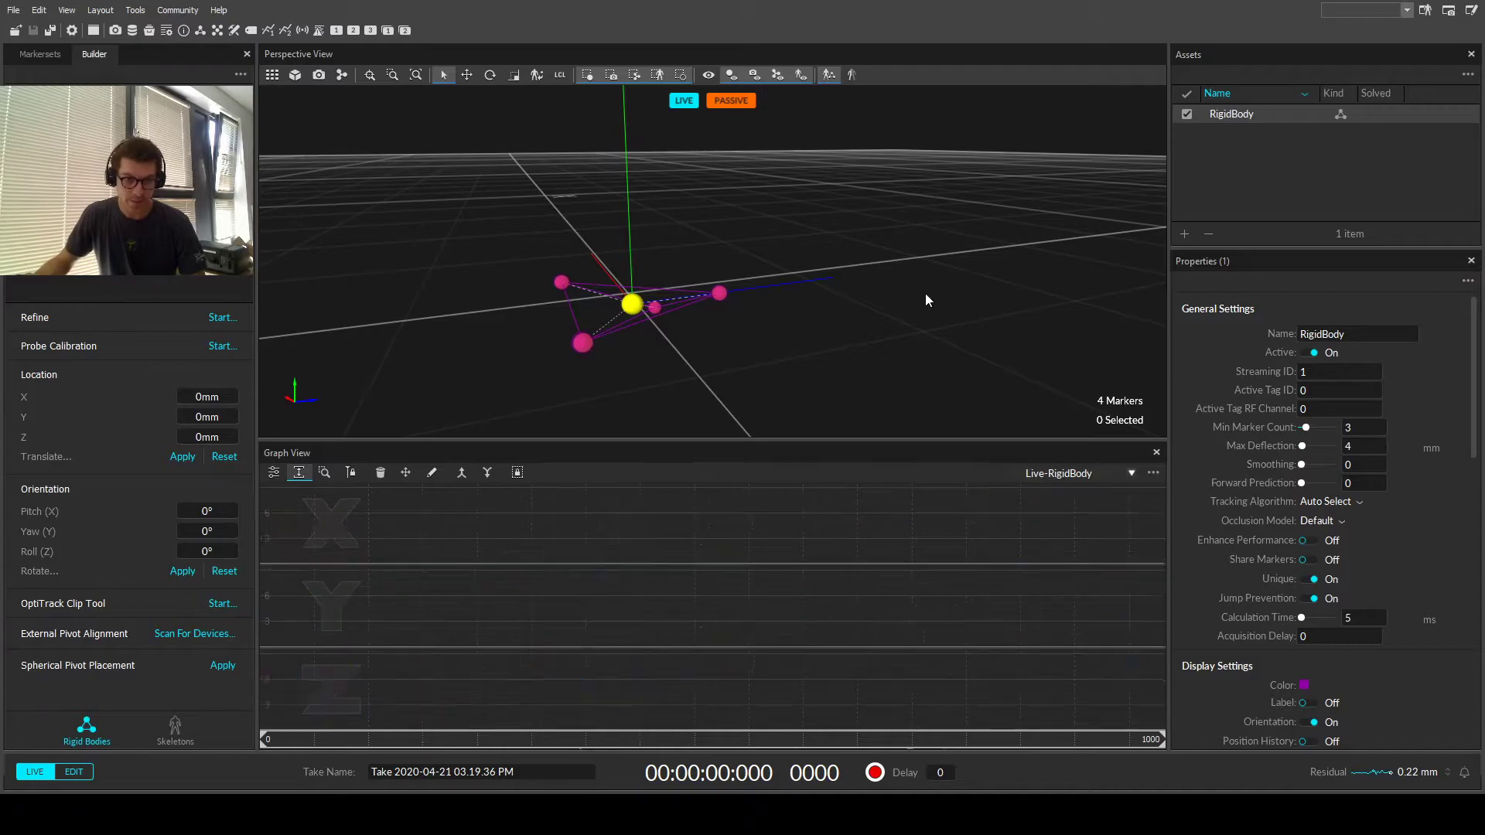
left_click(908, 305)
left_click(1237, 116)
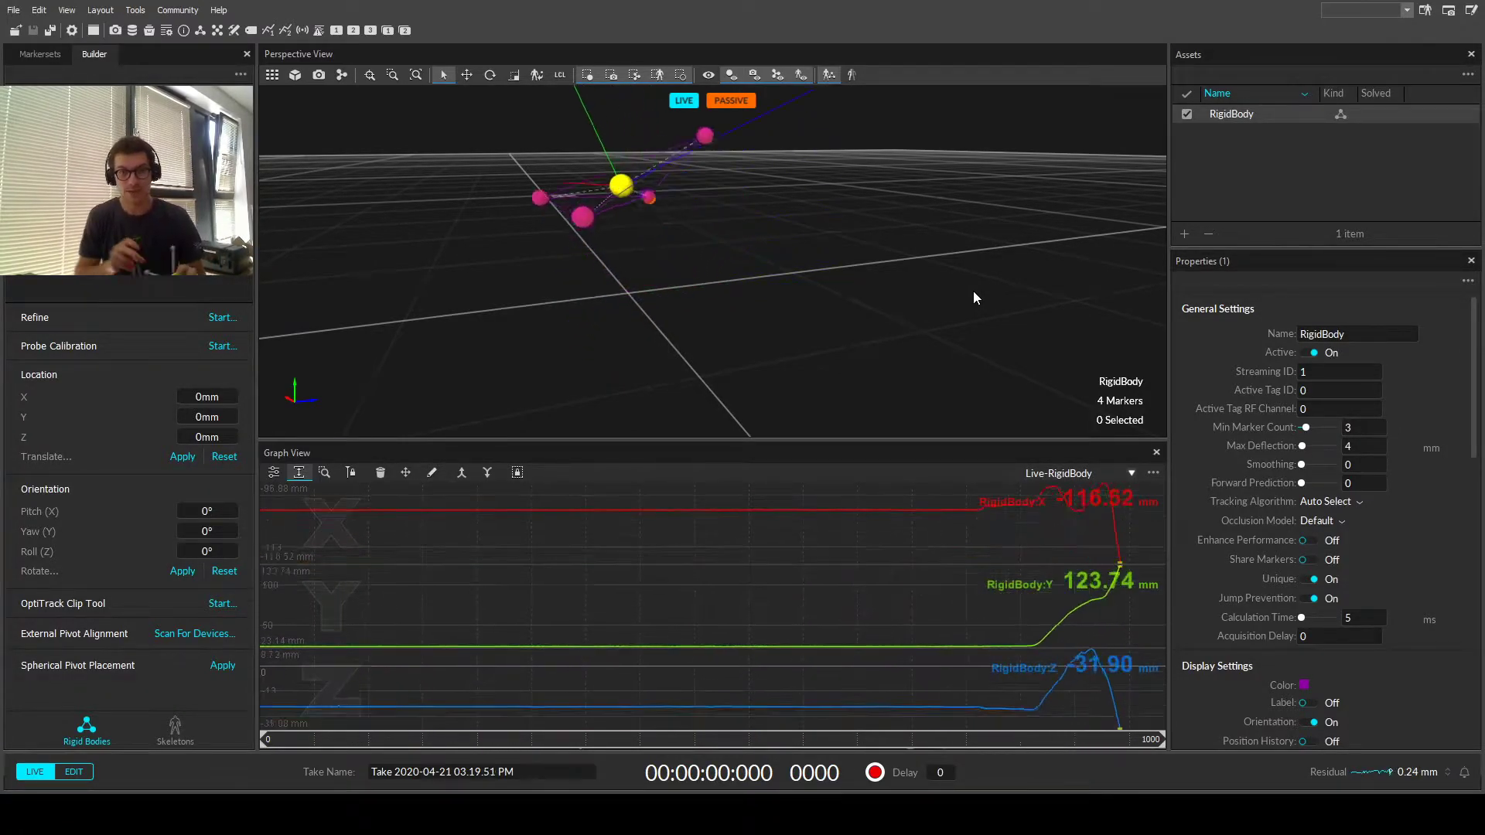
right_click_drag(948, 265, 931, 364)
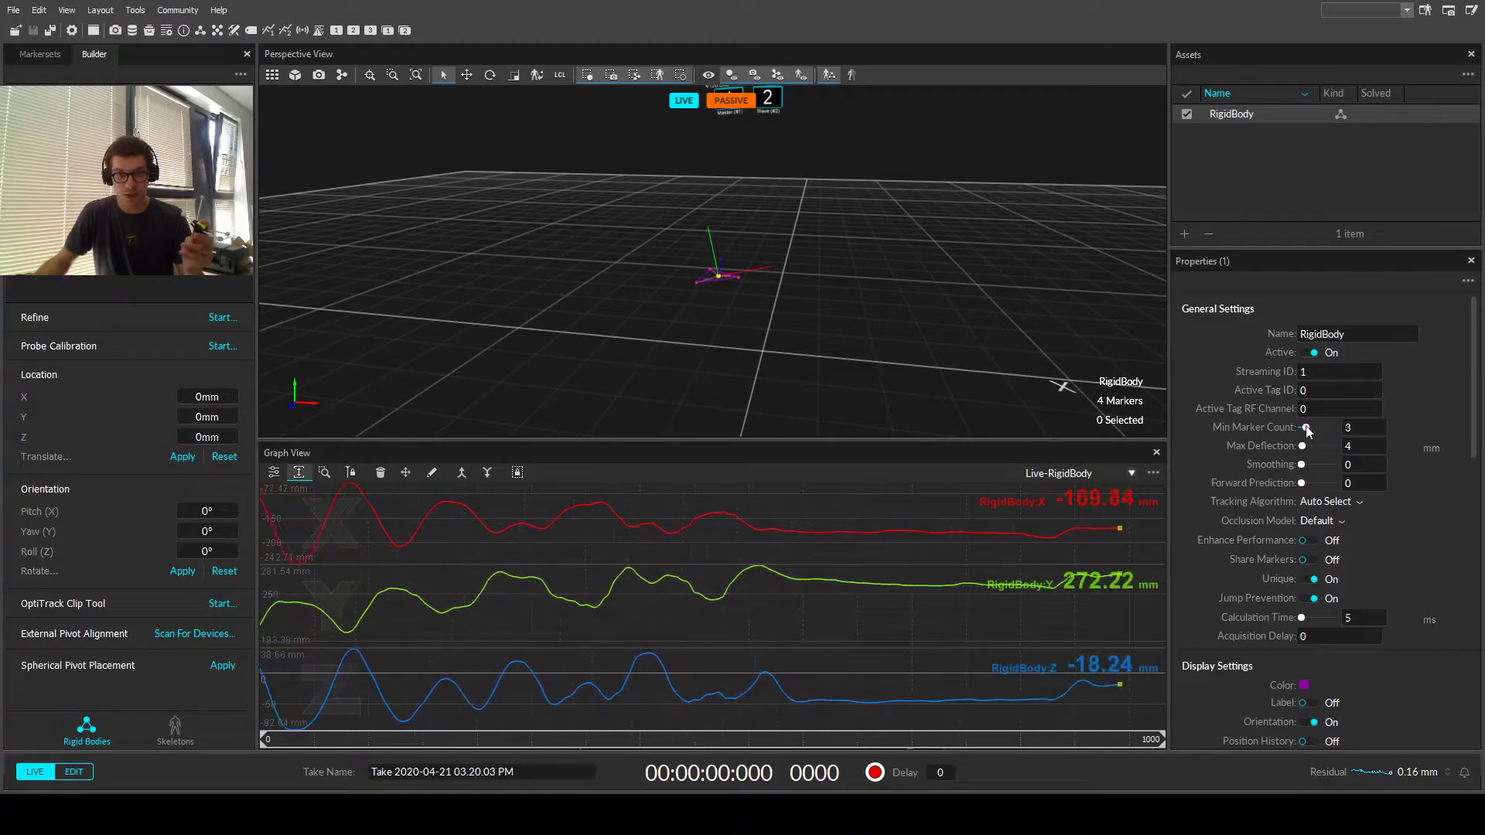
scroll(1310, 434, "down", 10)
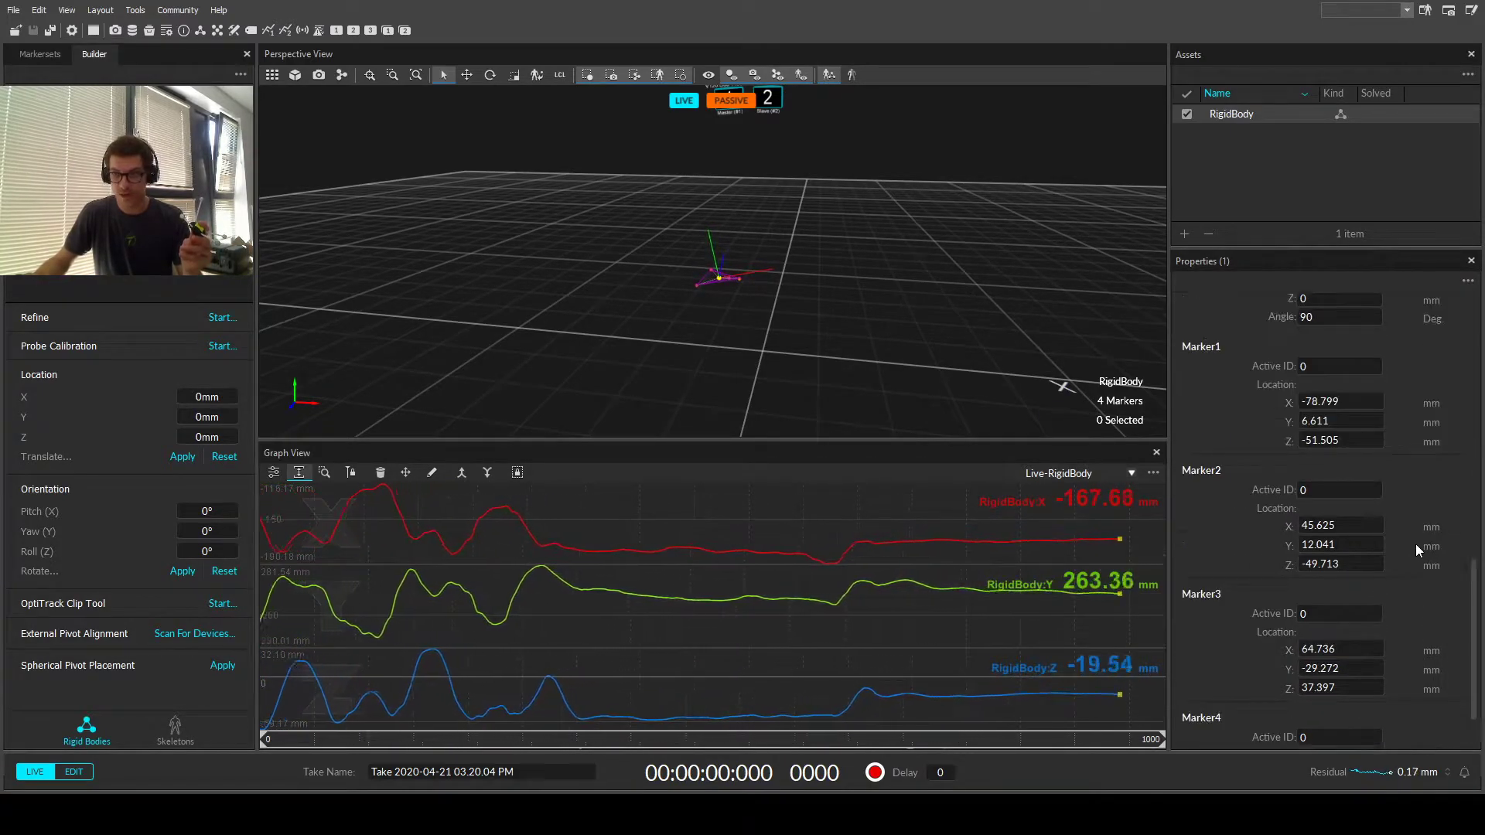
scroll(1415, 544, "up", 1)
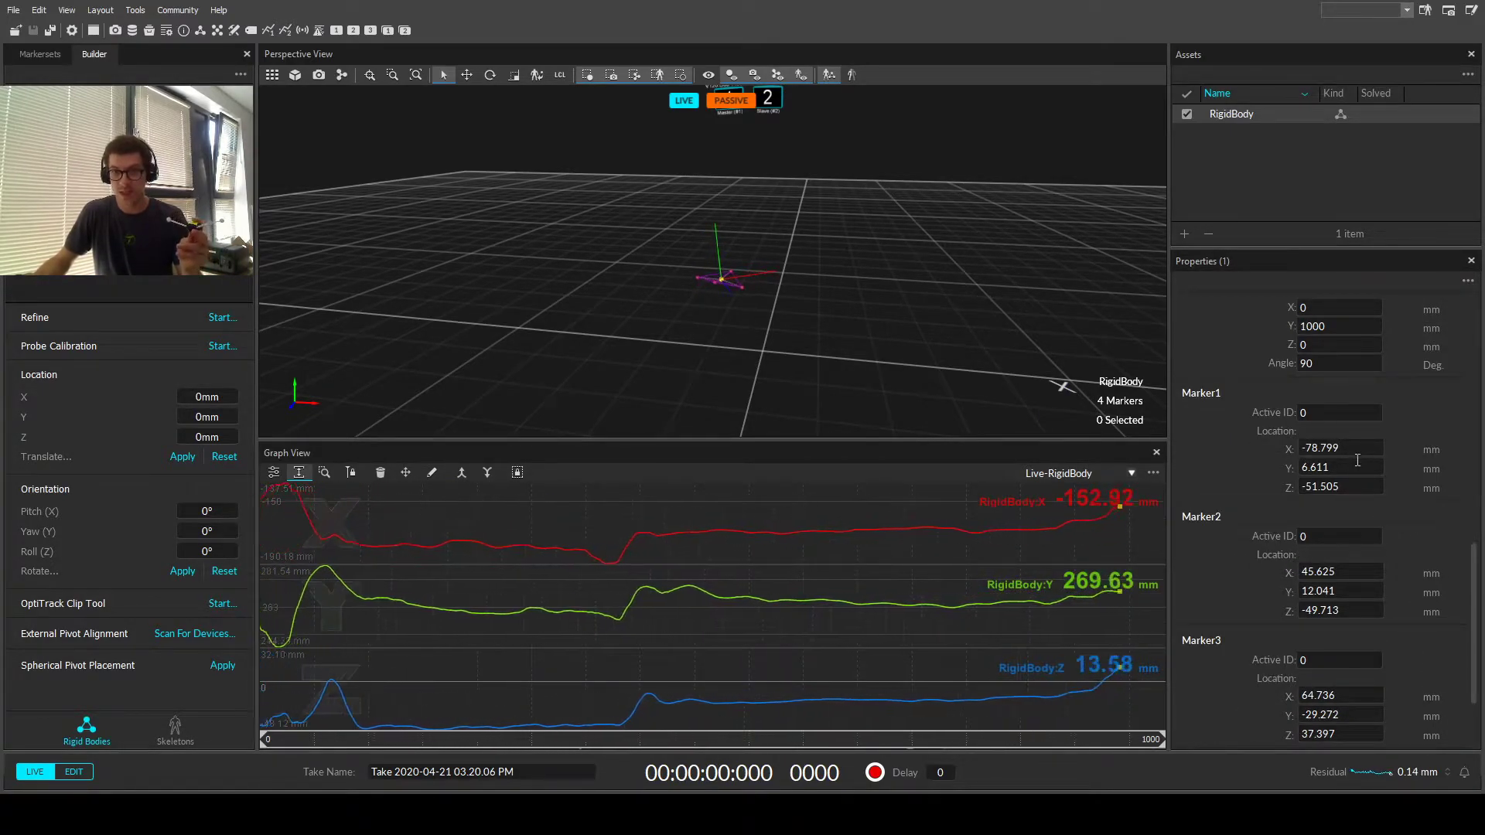
scroll(1322, 494, "down", 1)
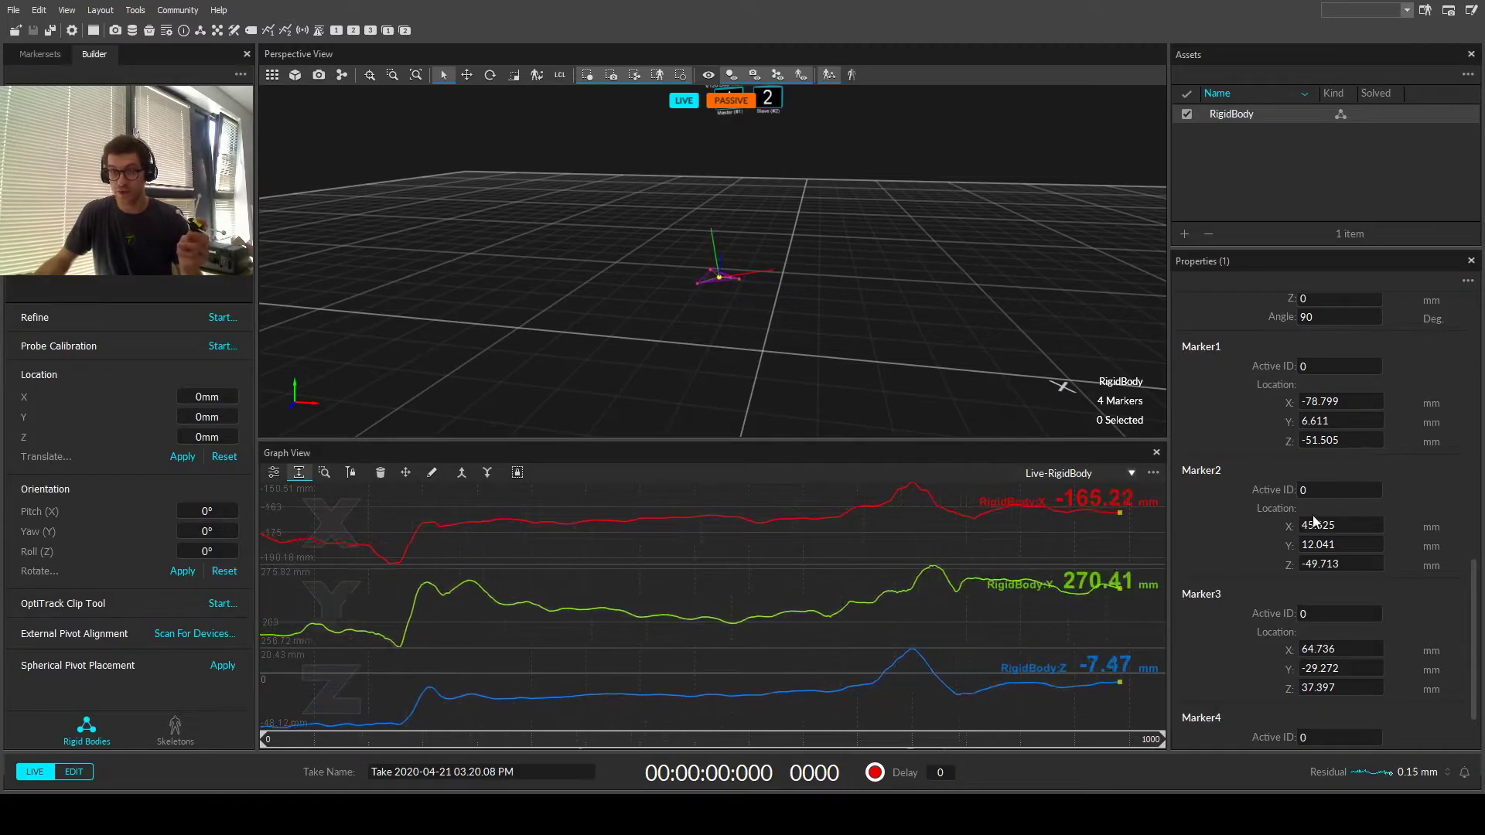
scroll(1312, 515, "down", 2)
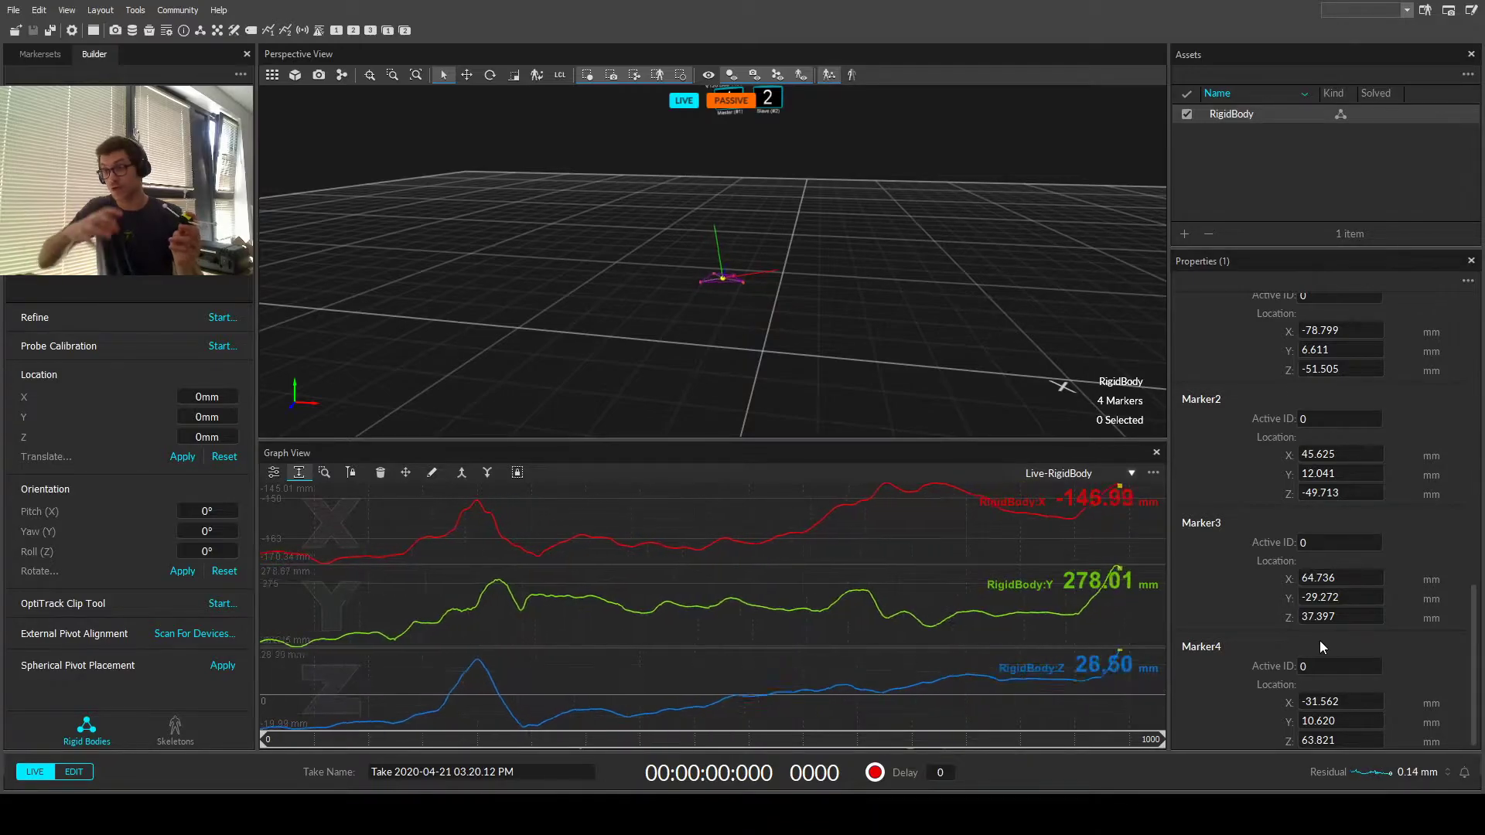
scroll(1423, 645, "up", 3)
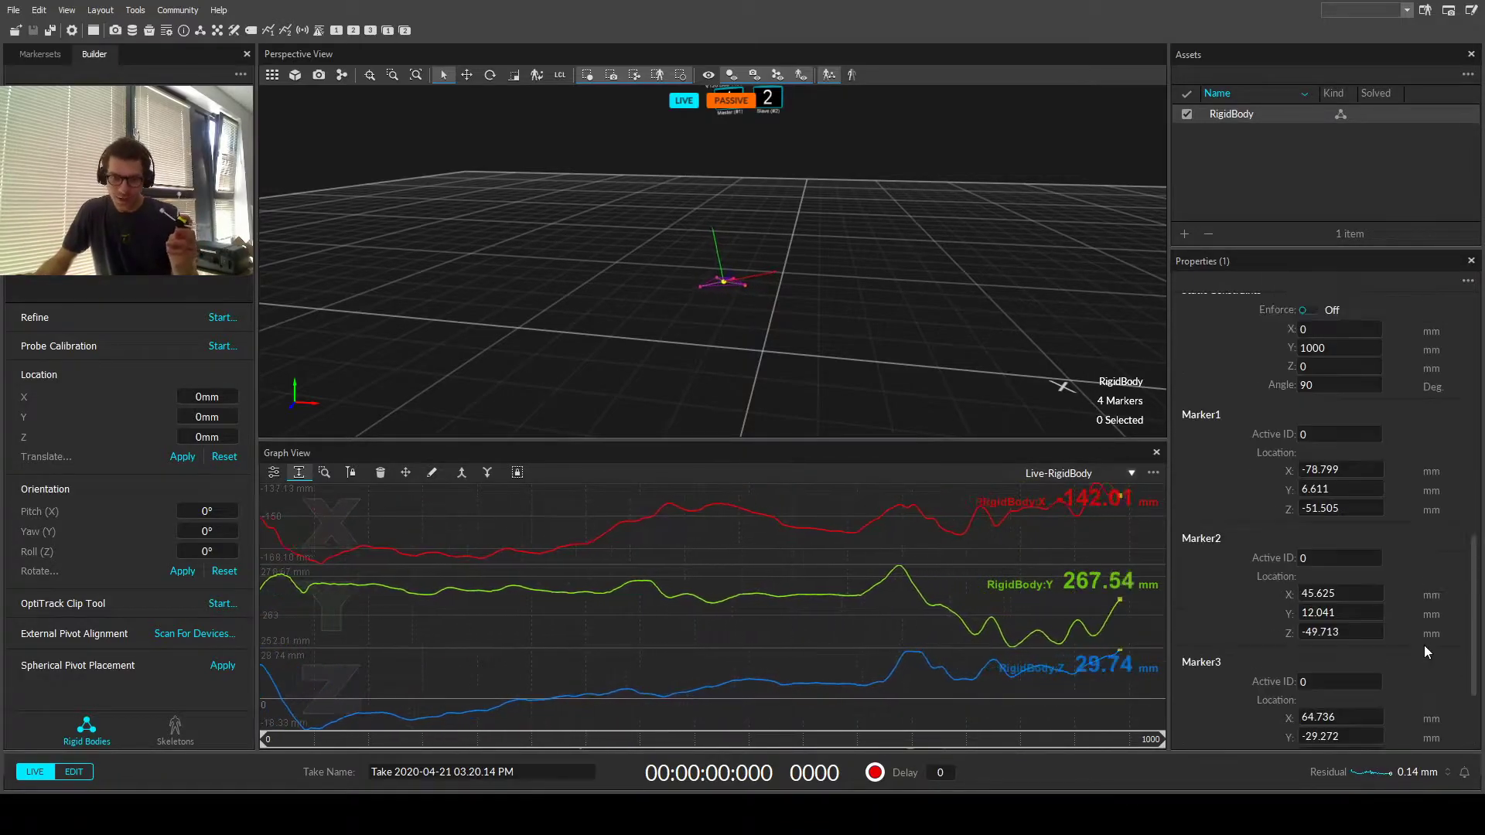
scroll(1423, 645, "up", 9)
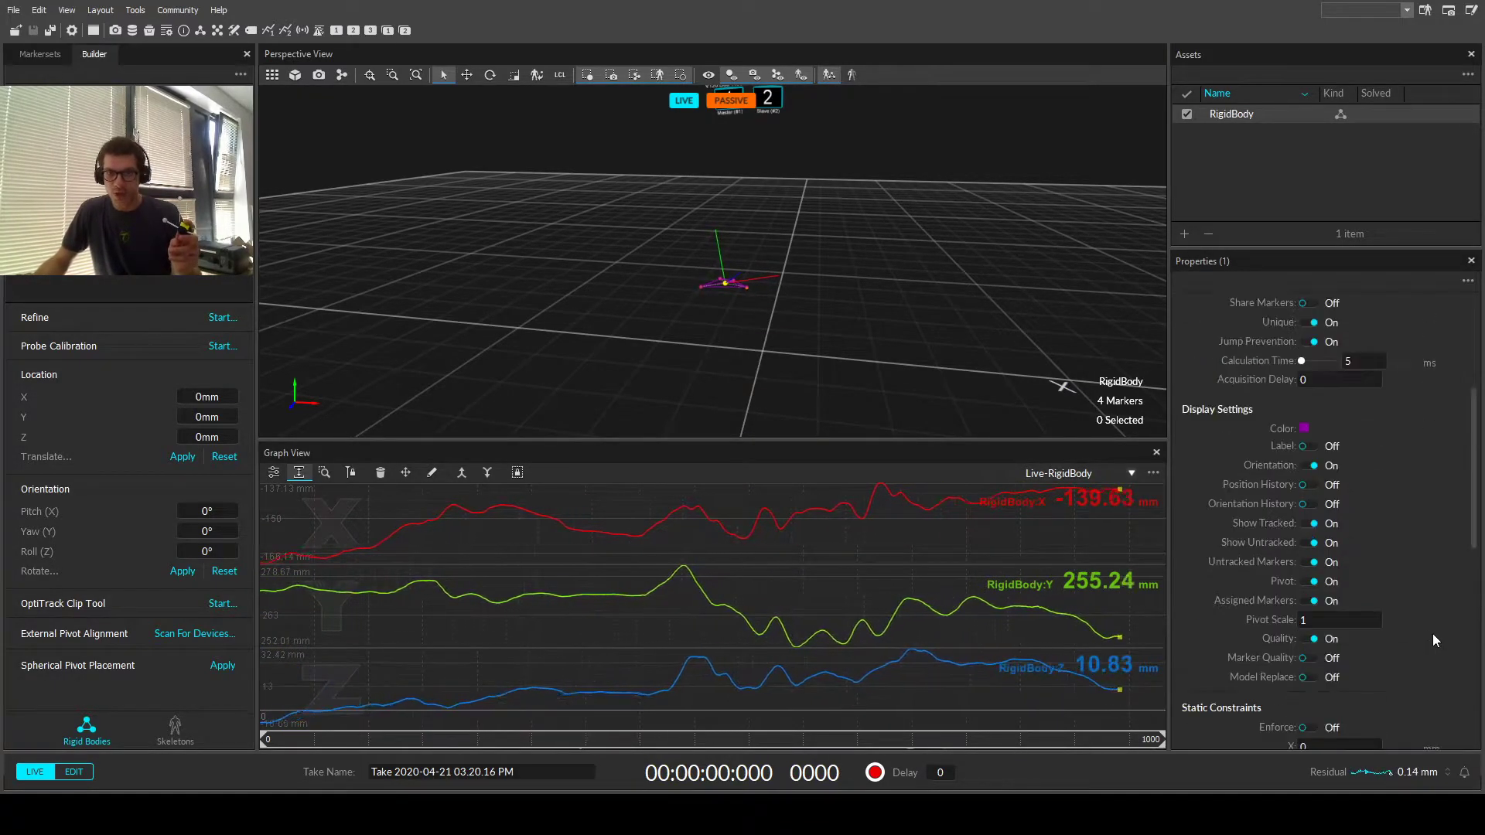
scroll(1432, 635, "up", 5)
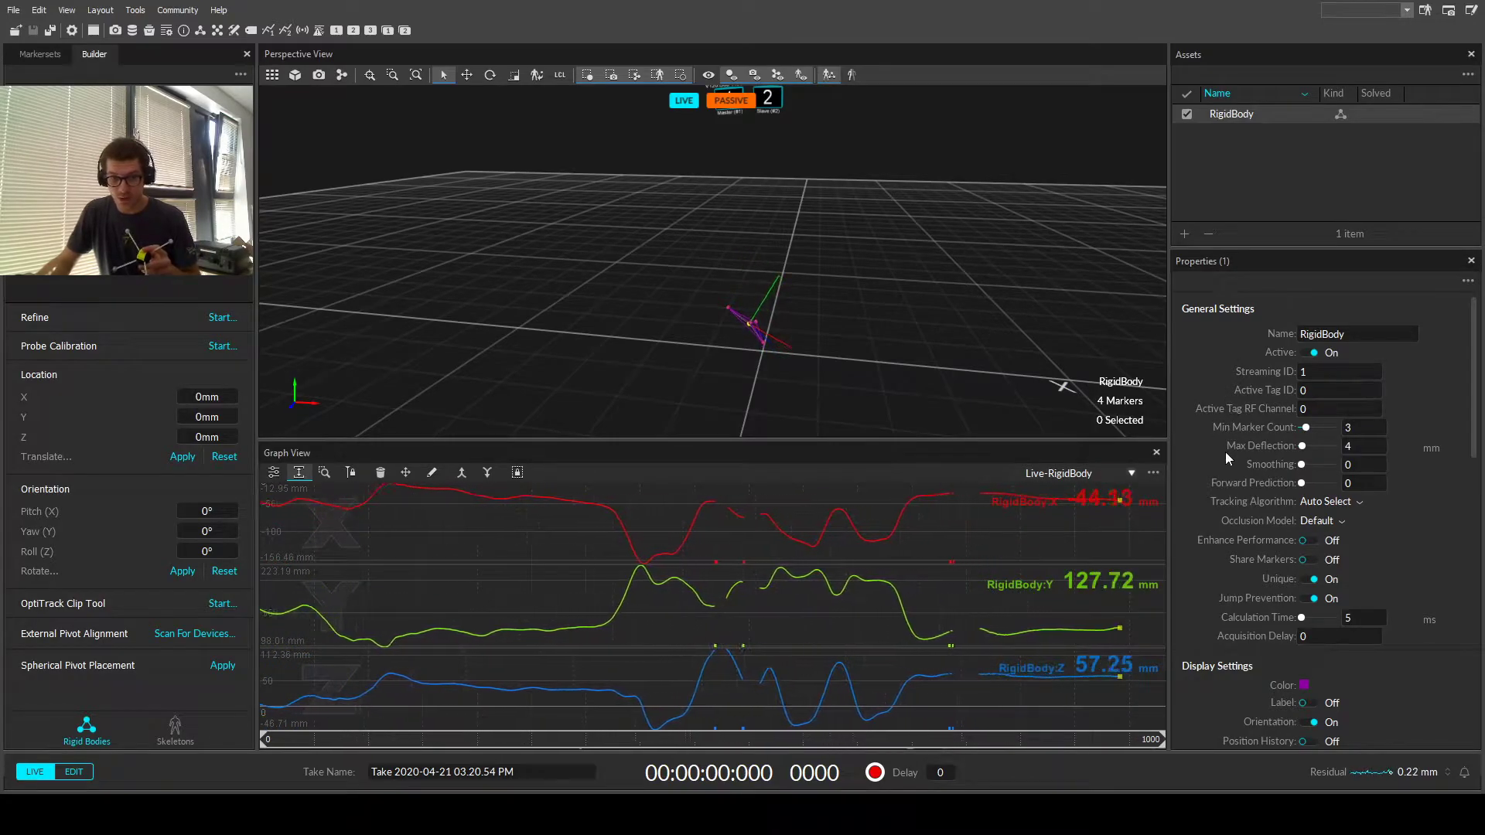
Turn the RigidBody Label on under Display Settings, leaving Active Tag ID unchanged.
scroll(1268, 587, "down", 1)
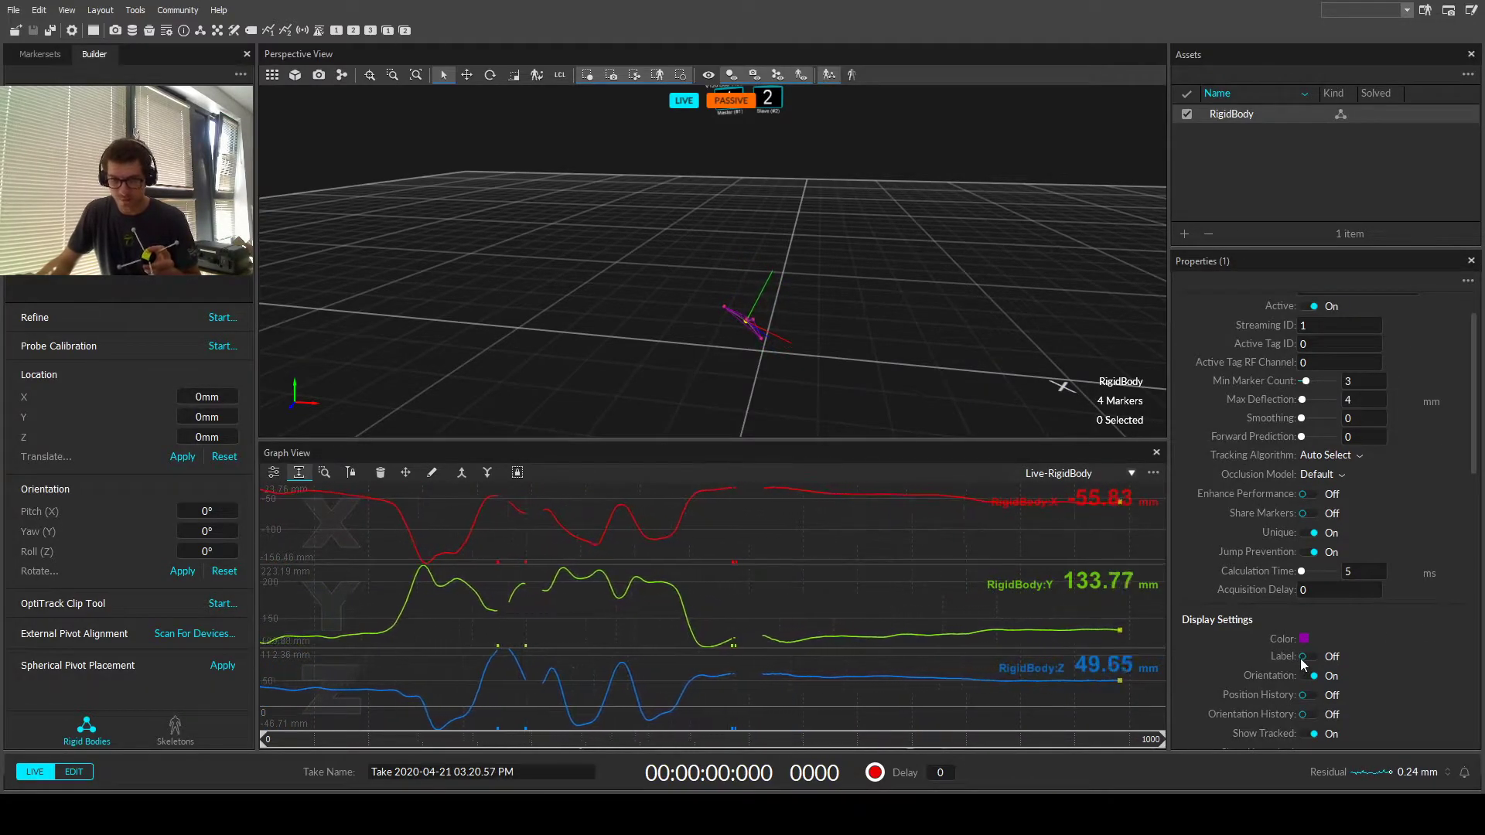
left_click(1307, 656)
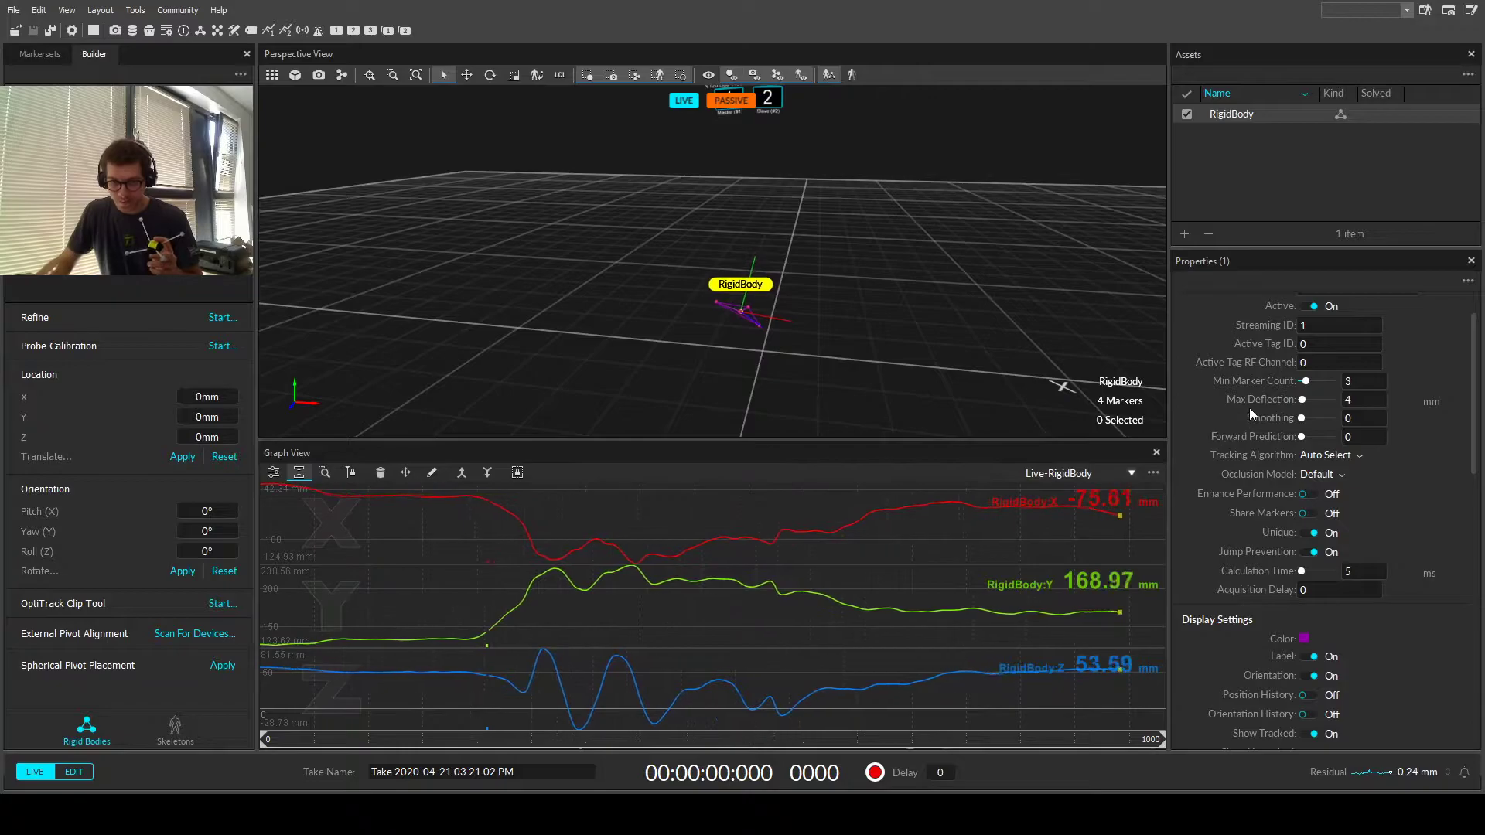
scroll(1249, 407, "up", 2)
left_click(1319, 392)
left_click(1208, 429)
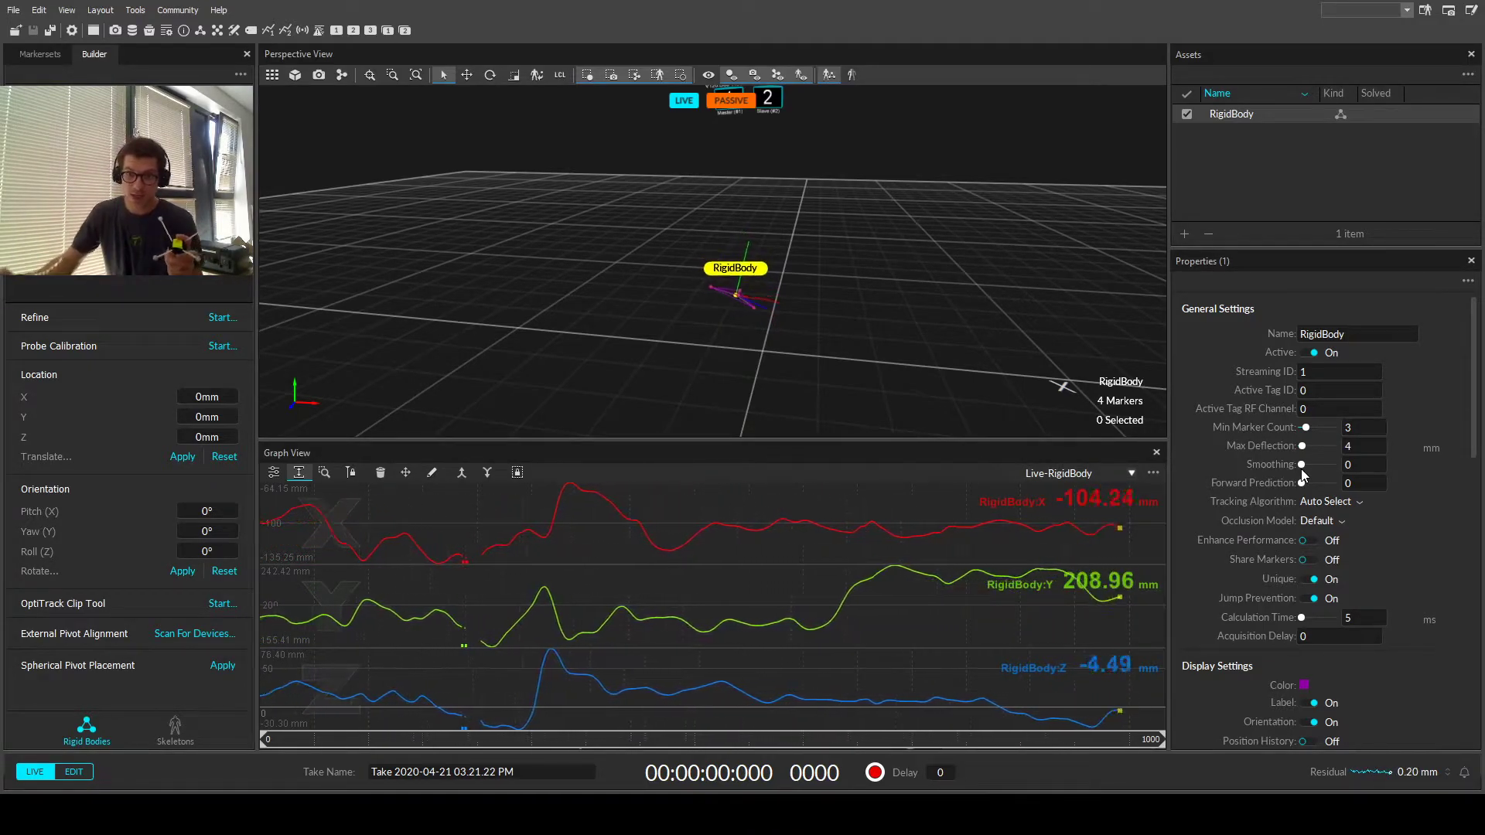
Enter a Smoothing value of 50, then change the rigid body's Smoothing to 20.
left_click(1359, 465)
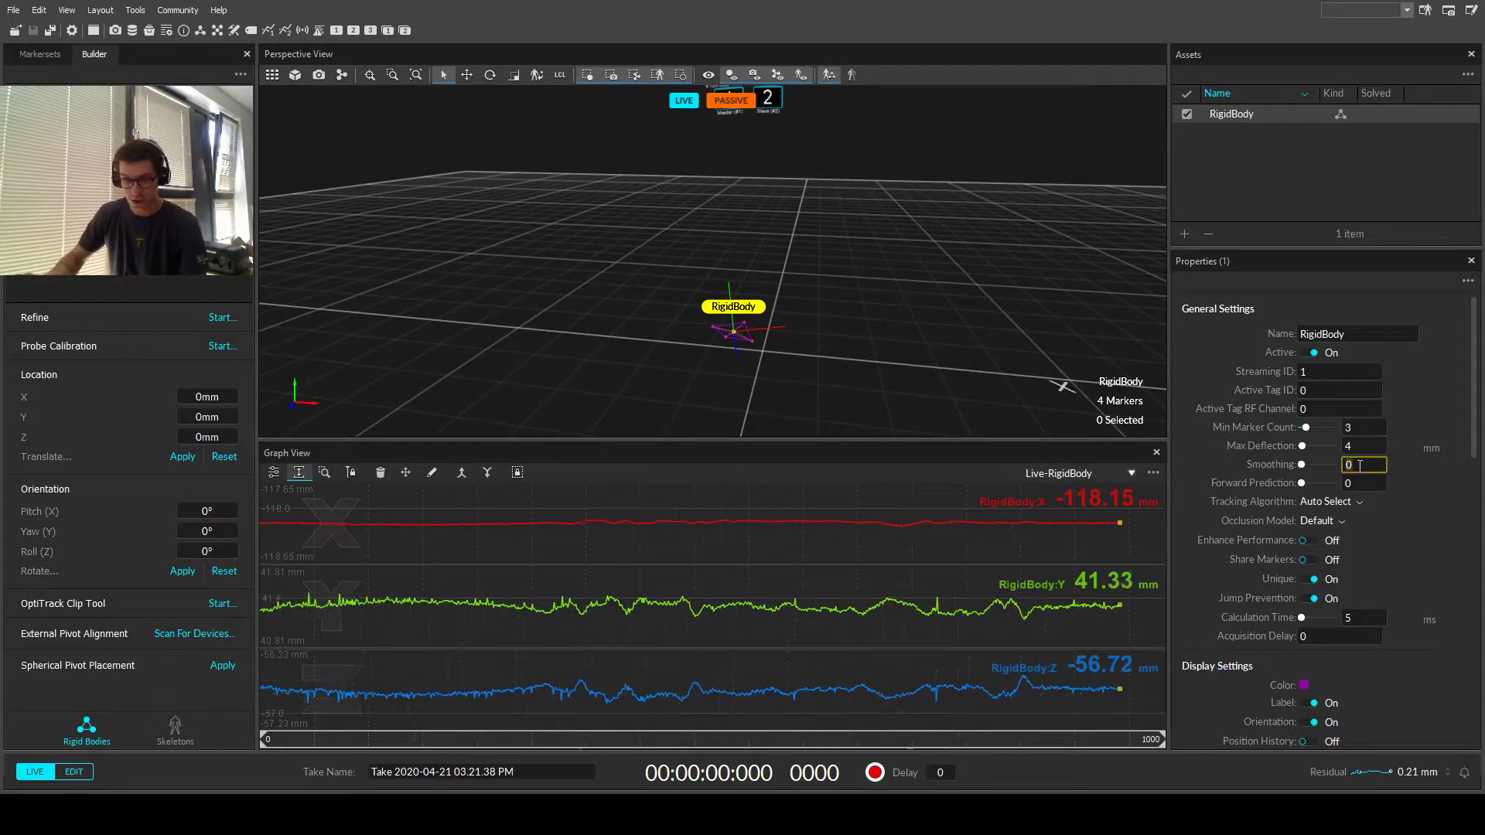
key("Return")
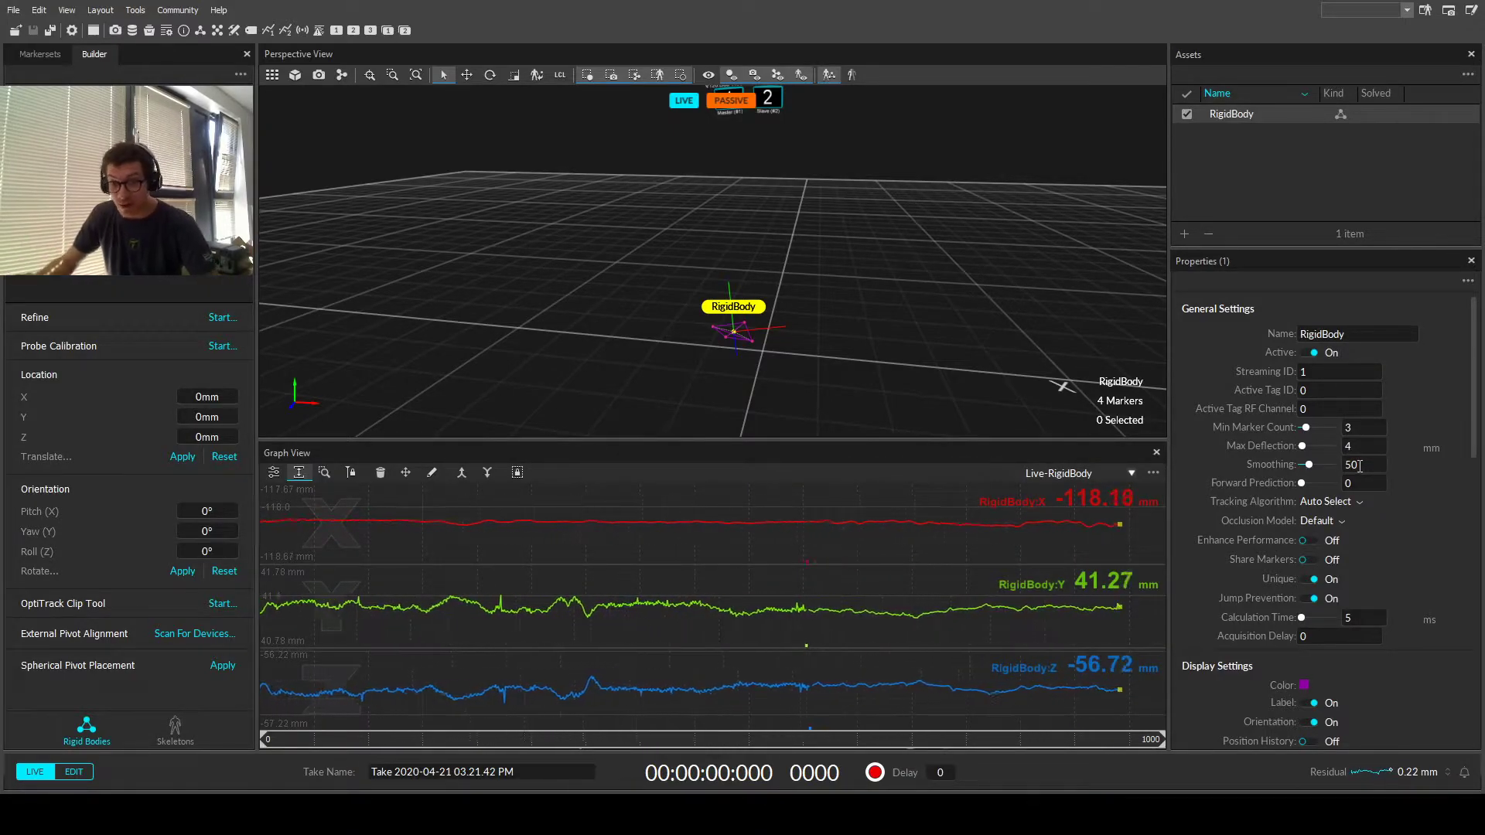
left_click(1360, 464)
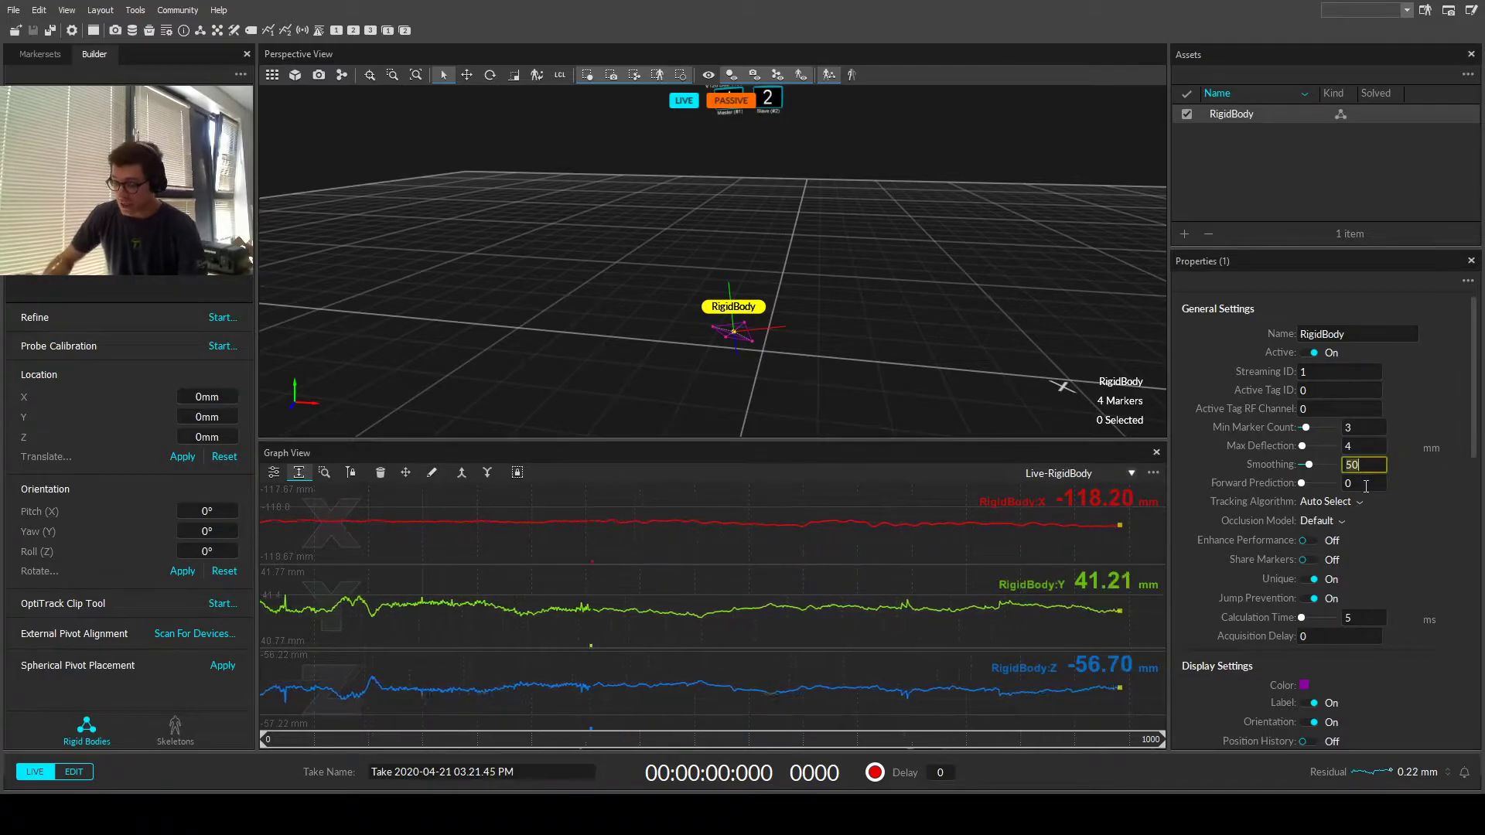
key("Return")
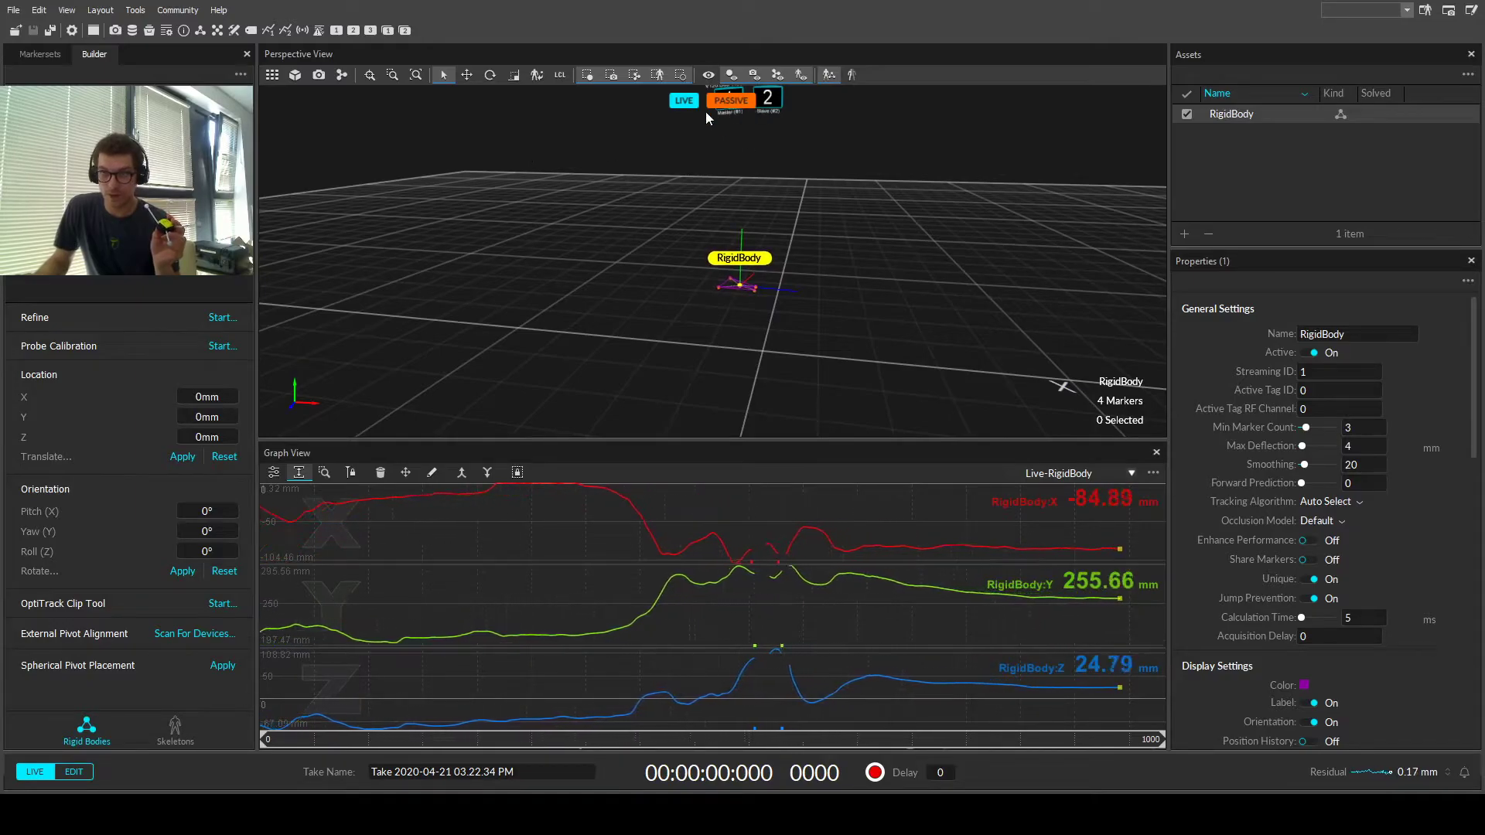
left_click(1322, 502)
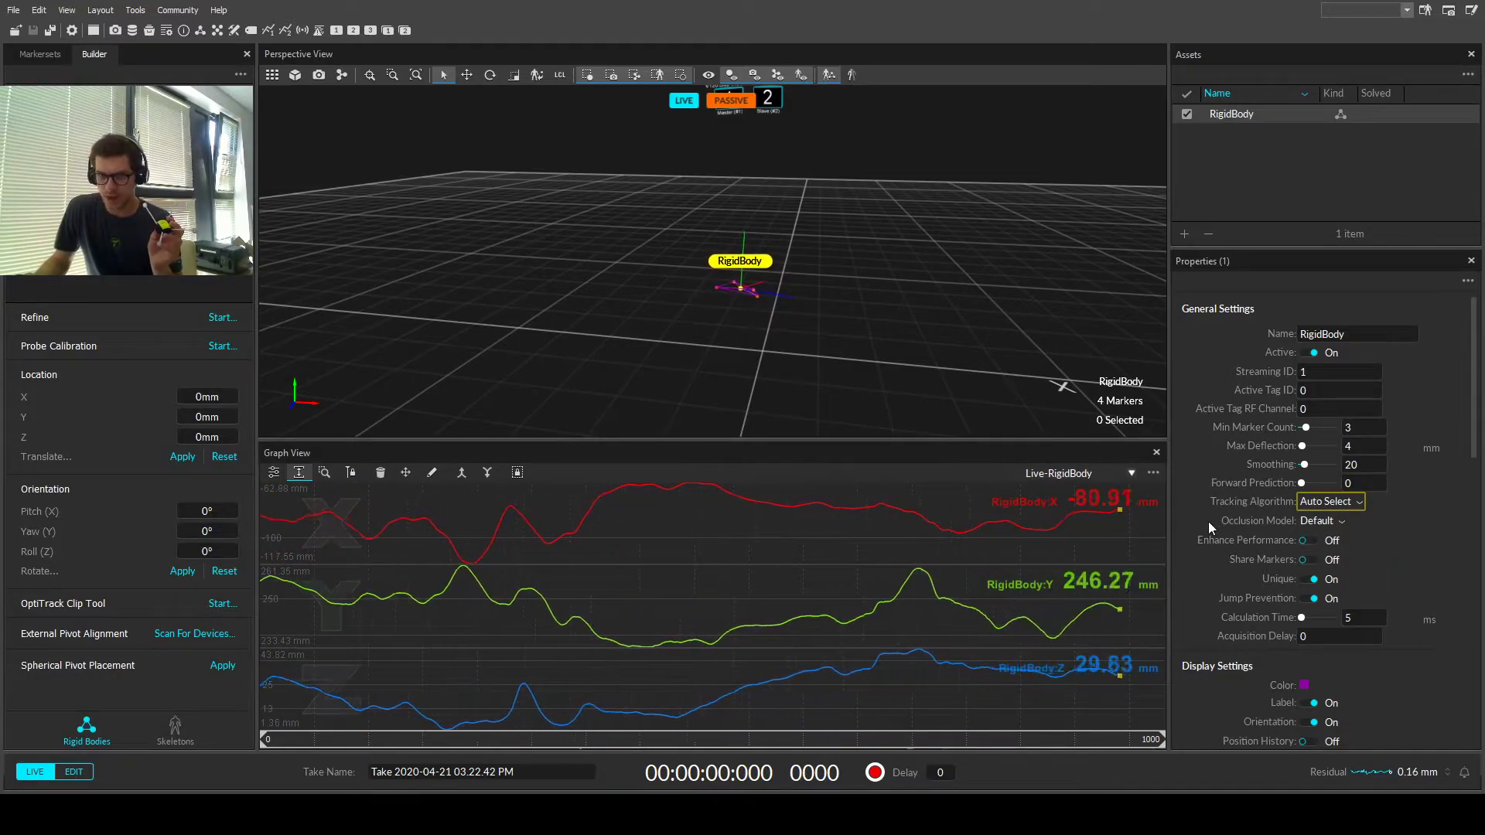
scroll(1237, 526, "down", 1)
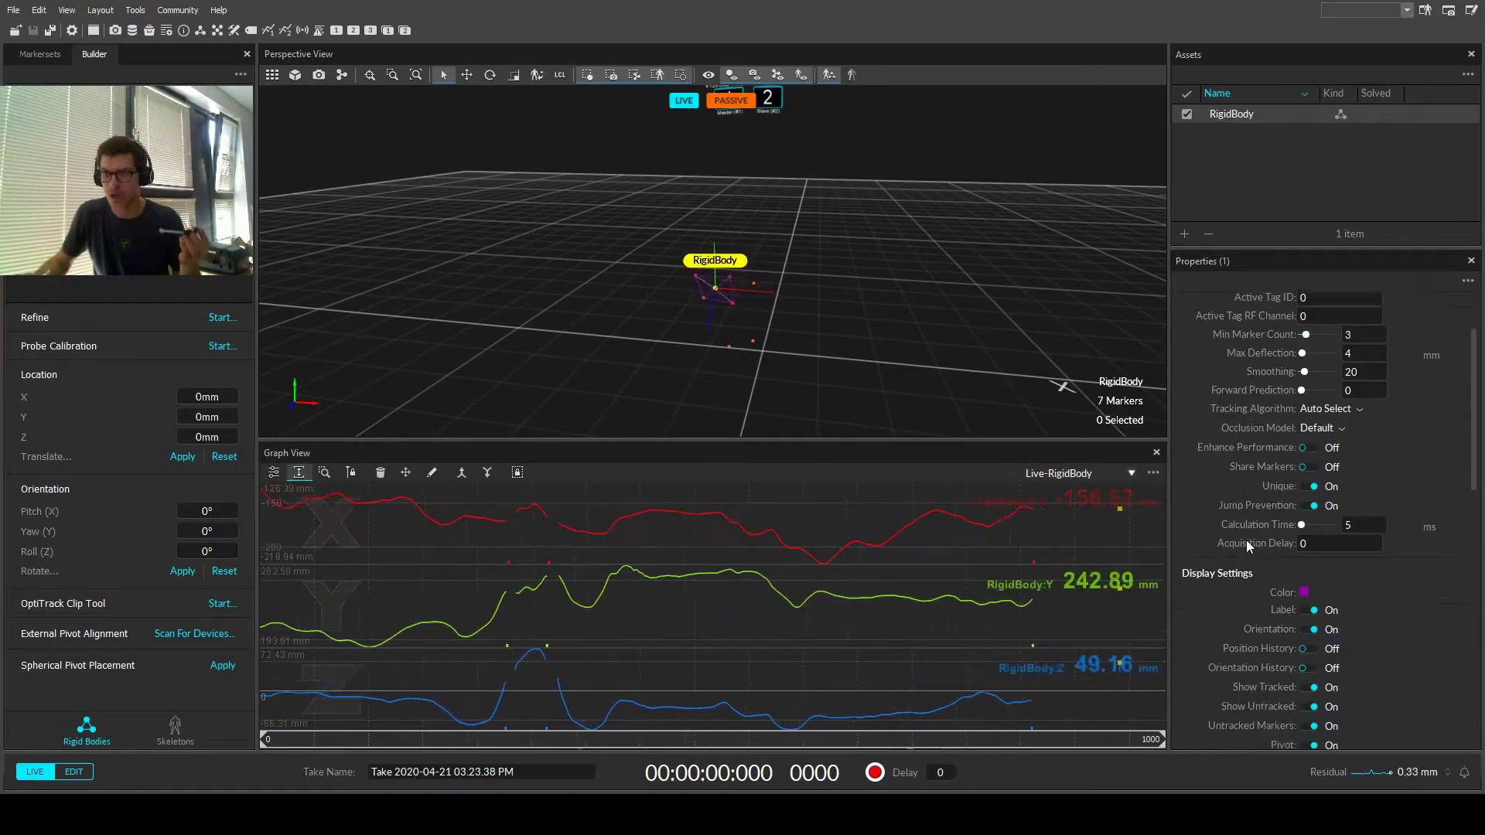
Scroll the Properties panel down to the Position History option in Display Settings.
scroll(1245, 540, "down", 1)
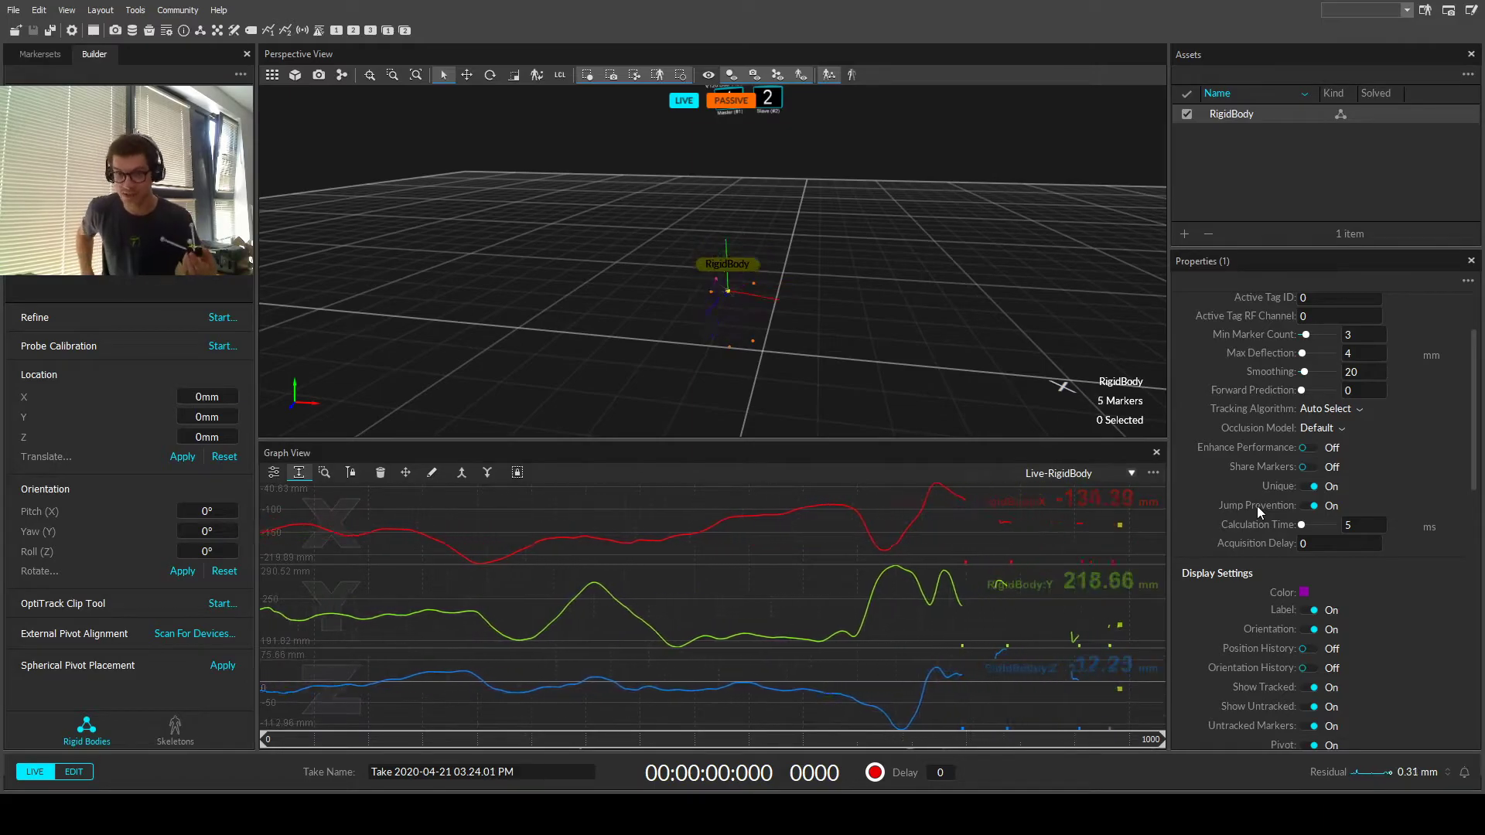
scroll(1232, 513, "down", 2)
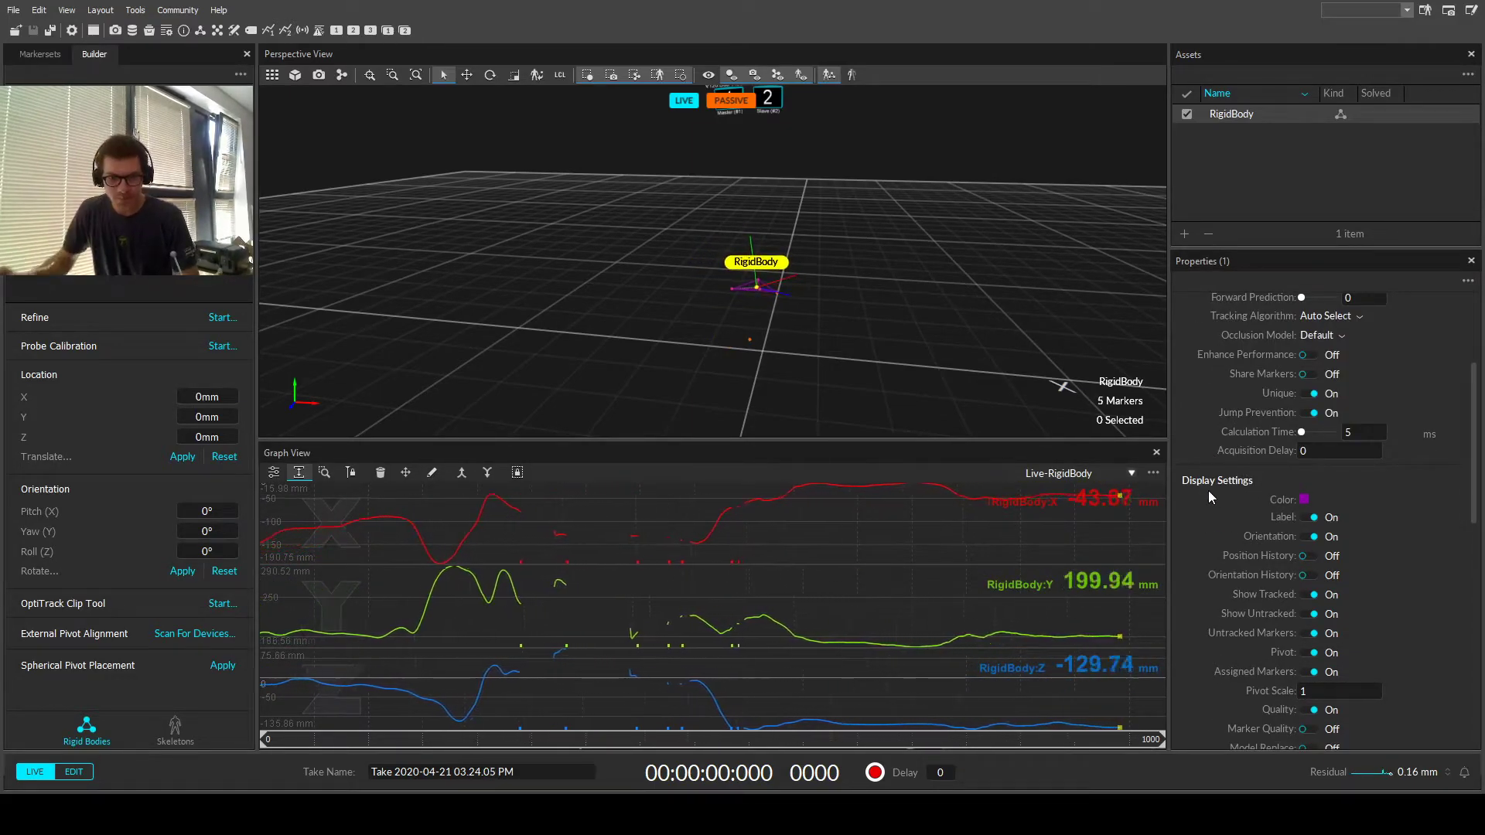
scroll(1217, 494, "down", 2)
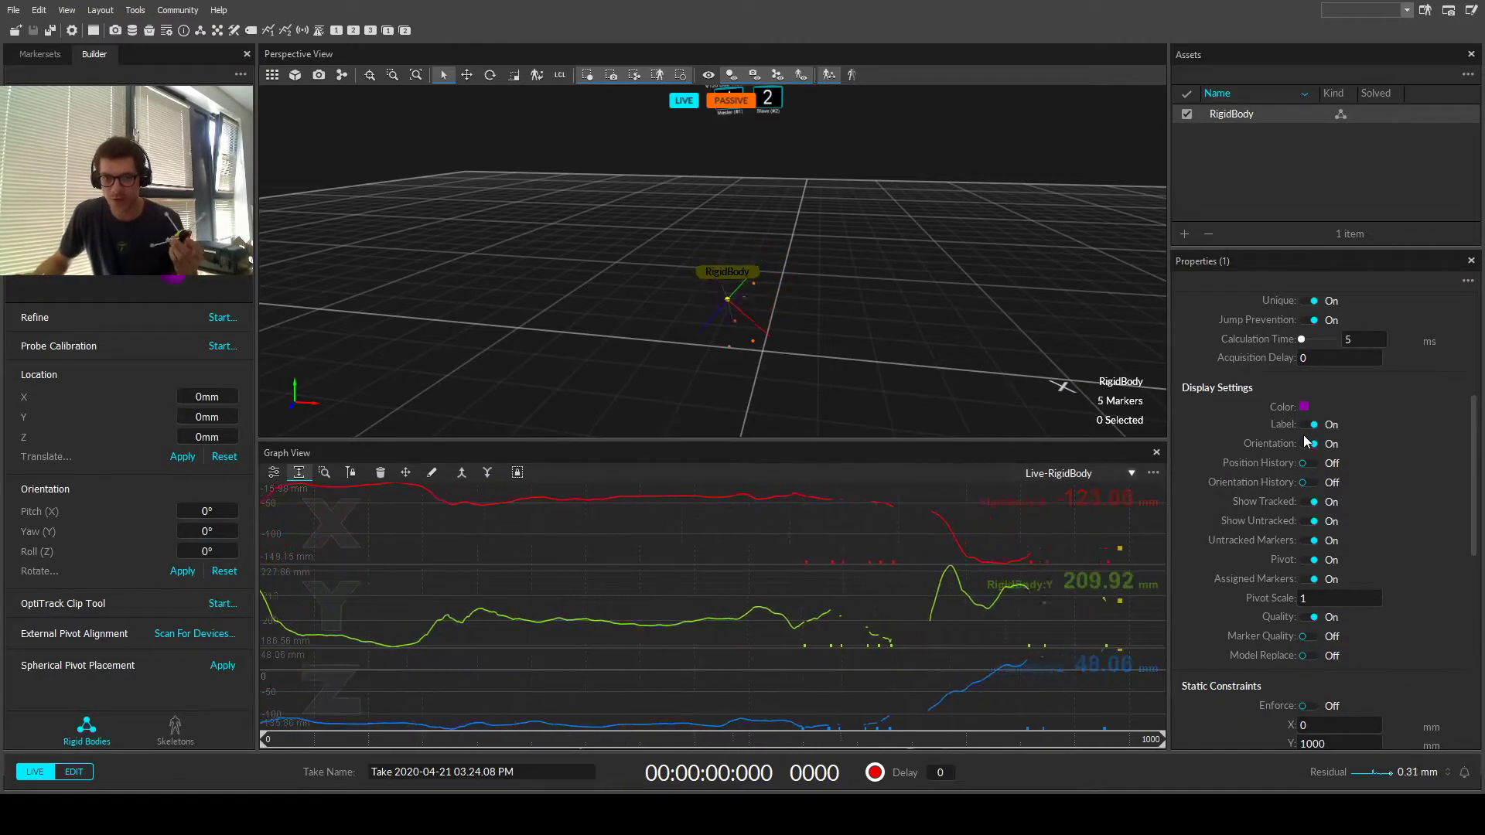
left_click(1309, 464)
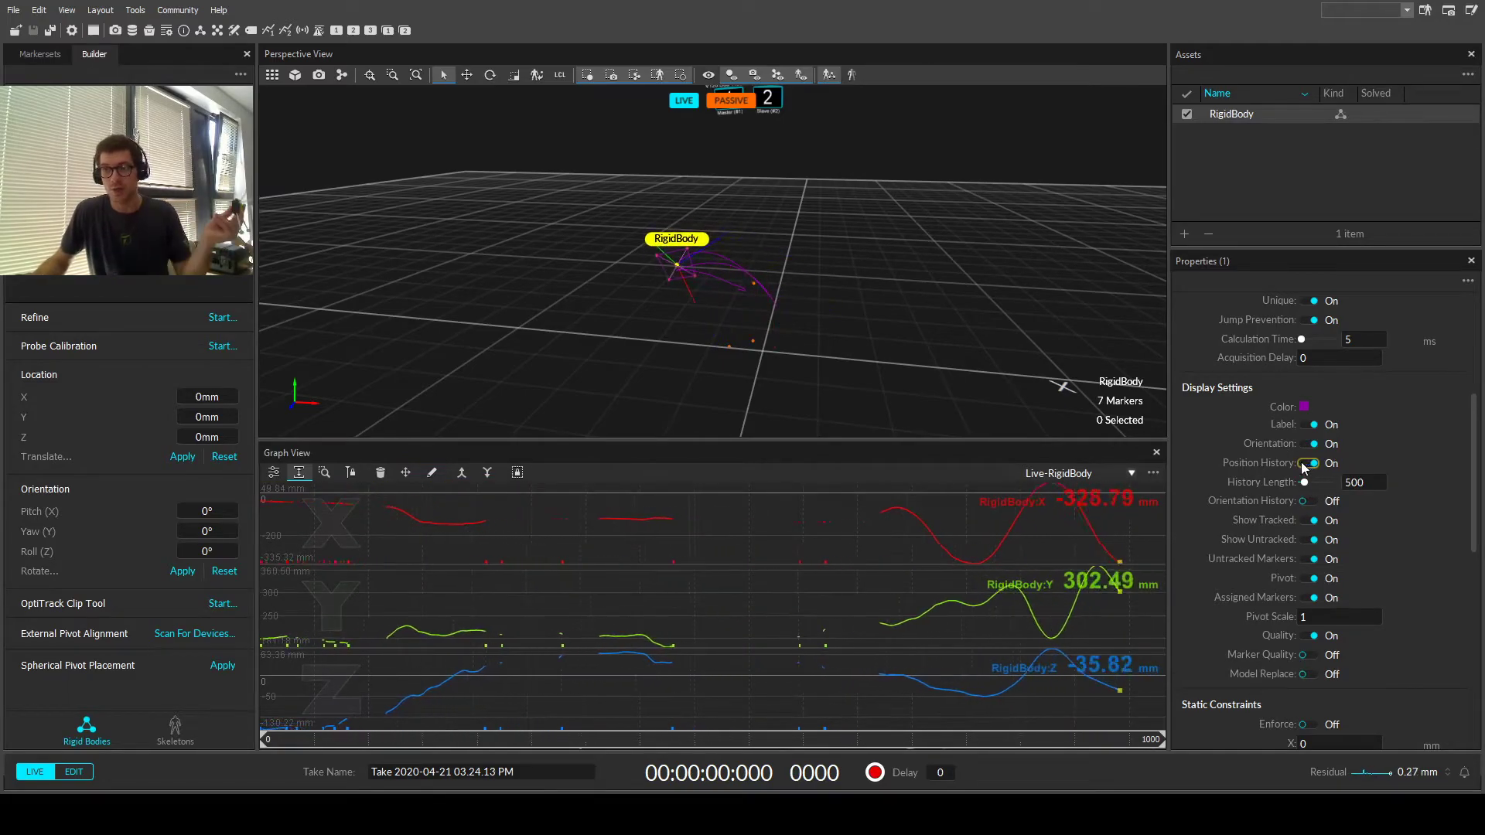
right_click_drag(781, 278, 648, 270)
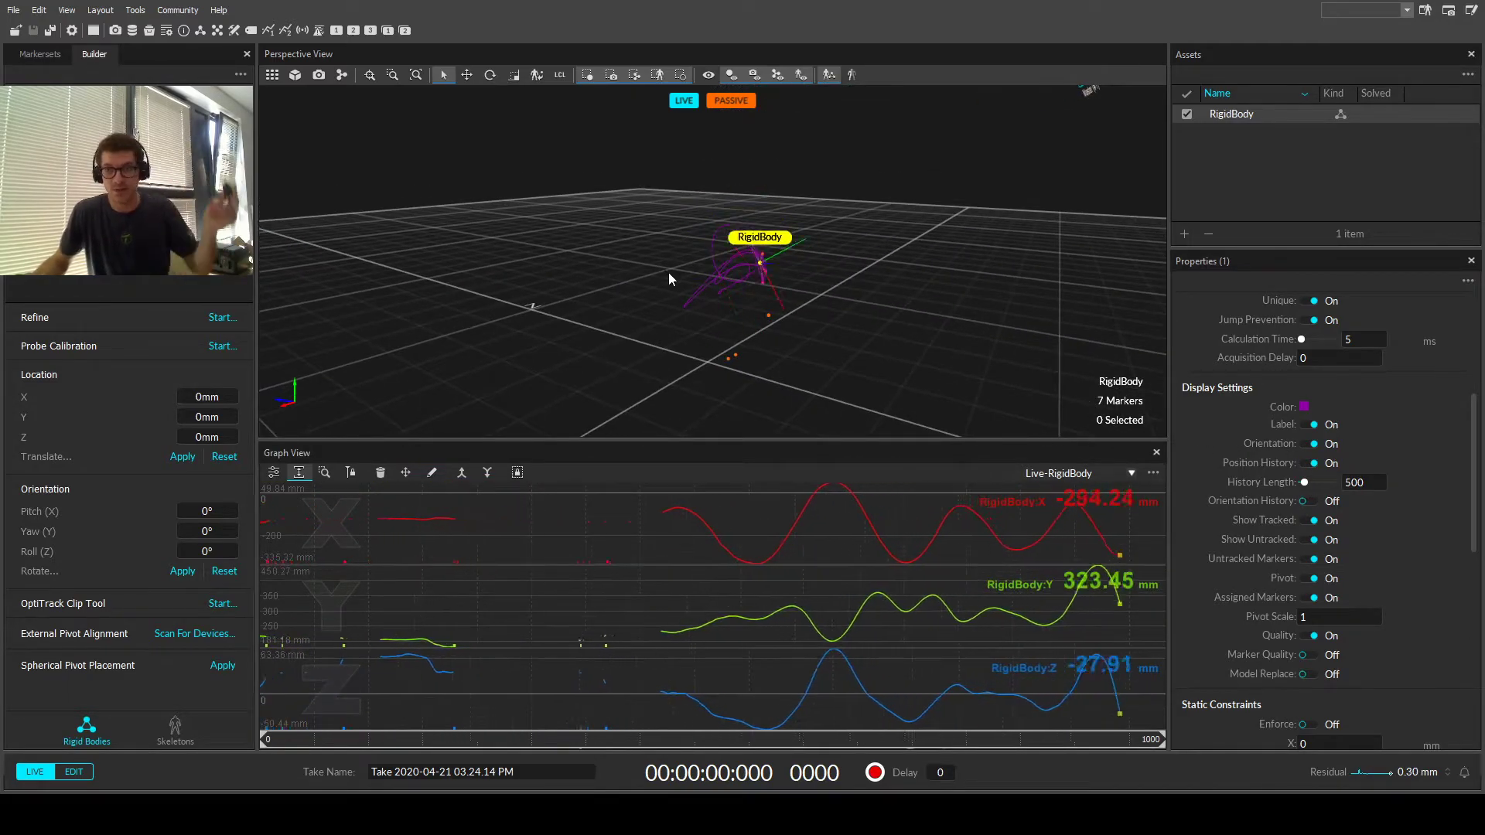
right_click_drag(842, 276, 654, 246)
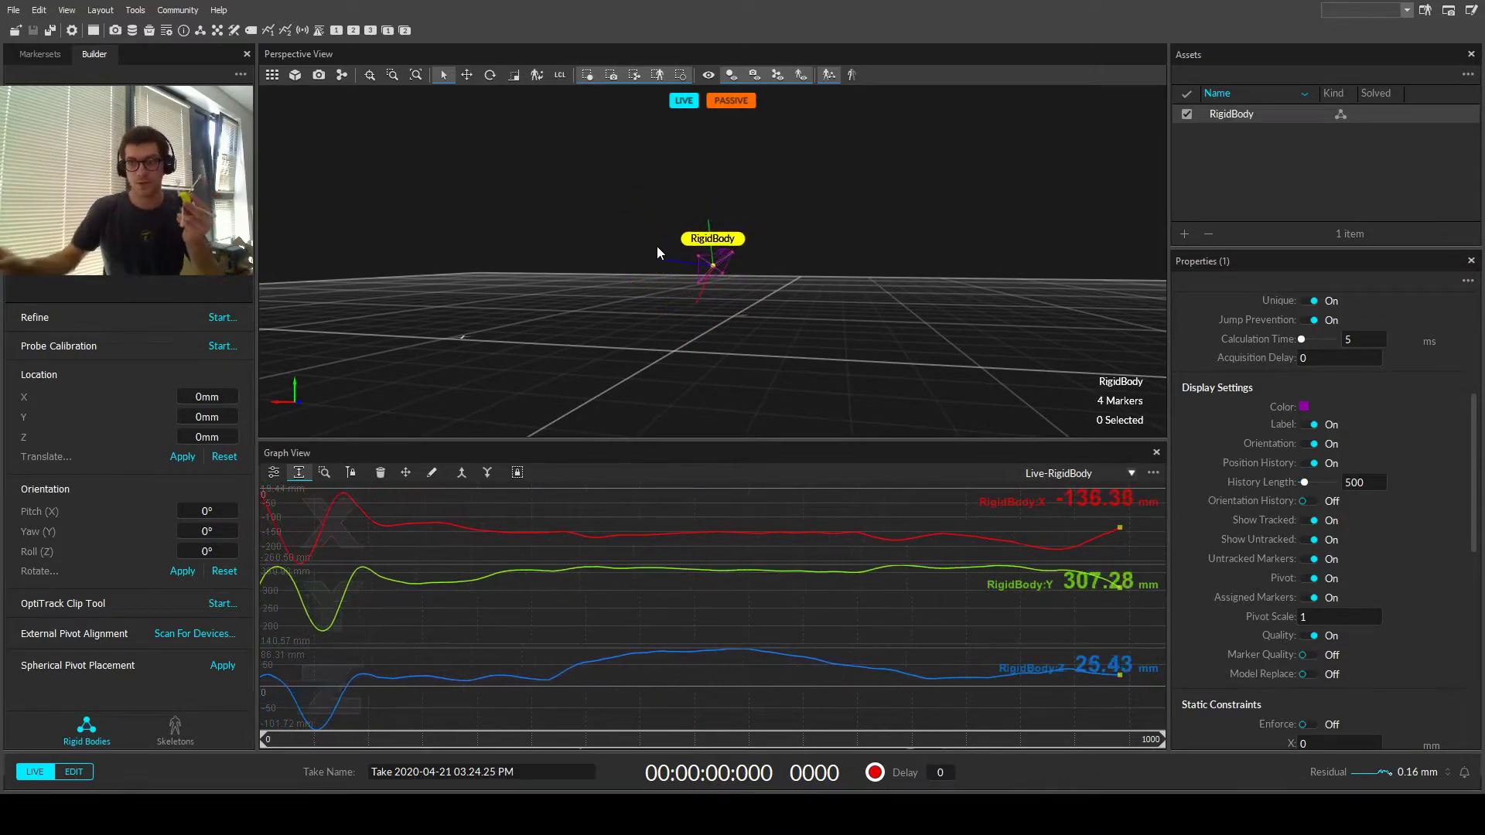
right_click_drag(861, 267, 905, 296)
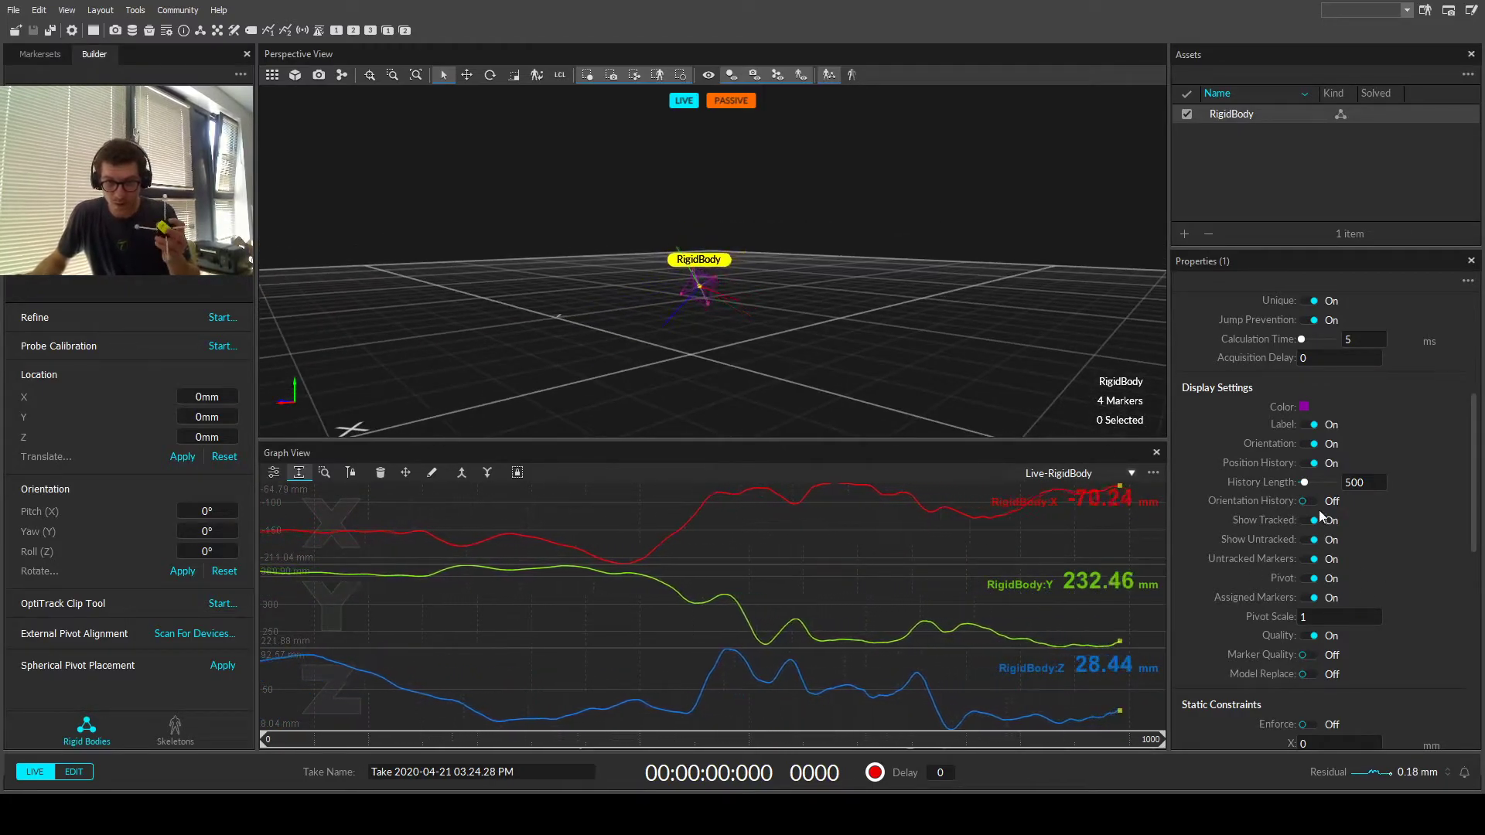
scroll(1236, 564, "down", 1)
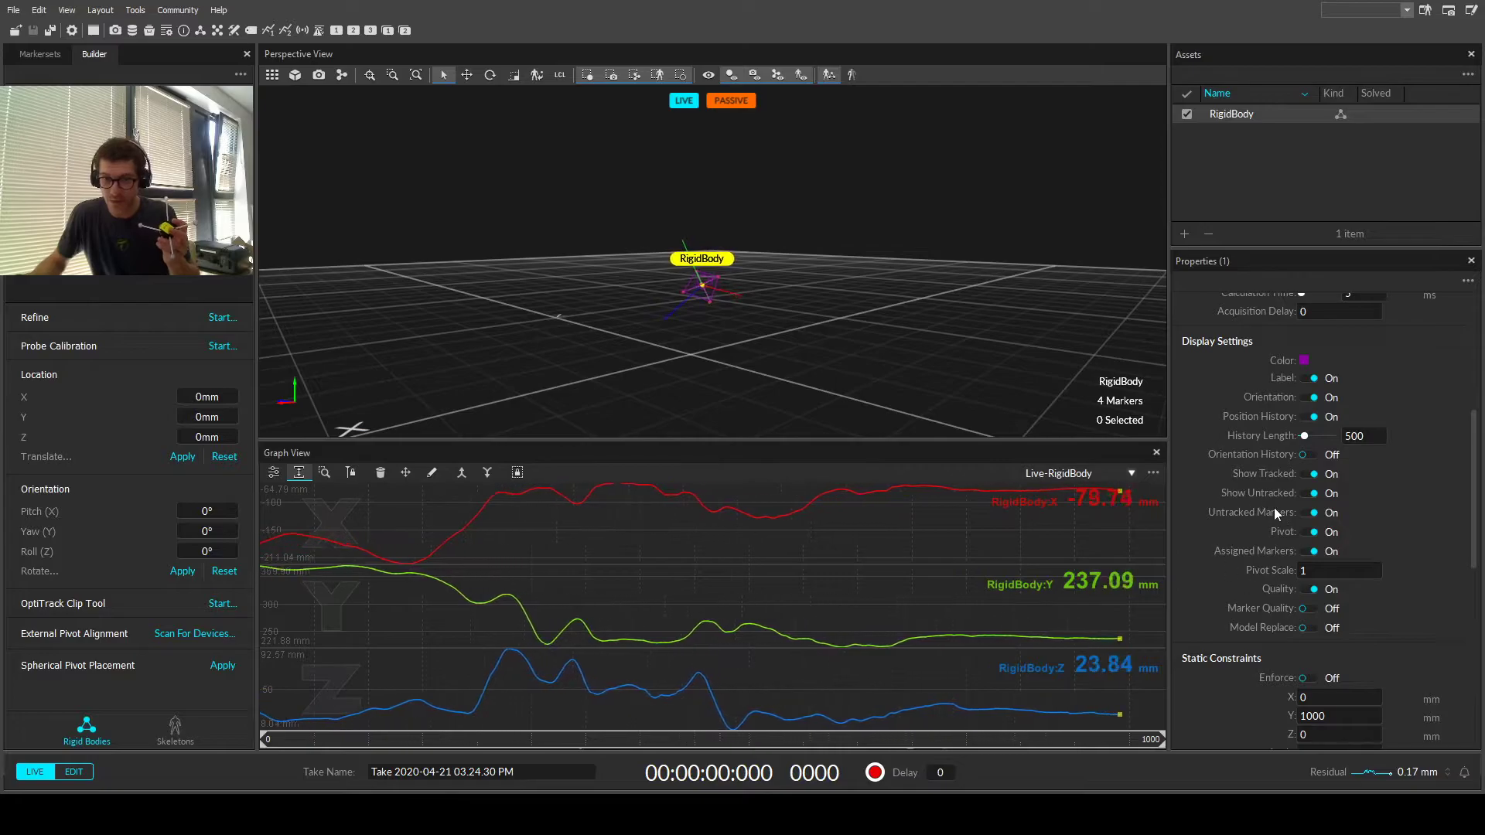
scroll(1241, 556, "down", 1)
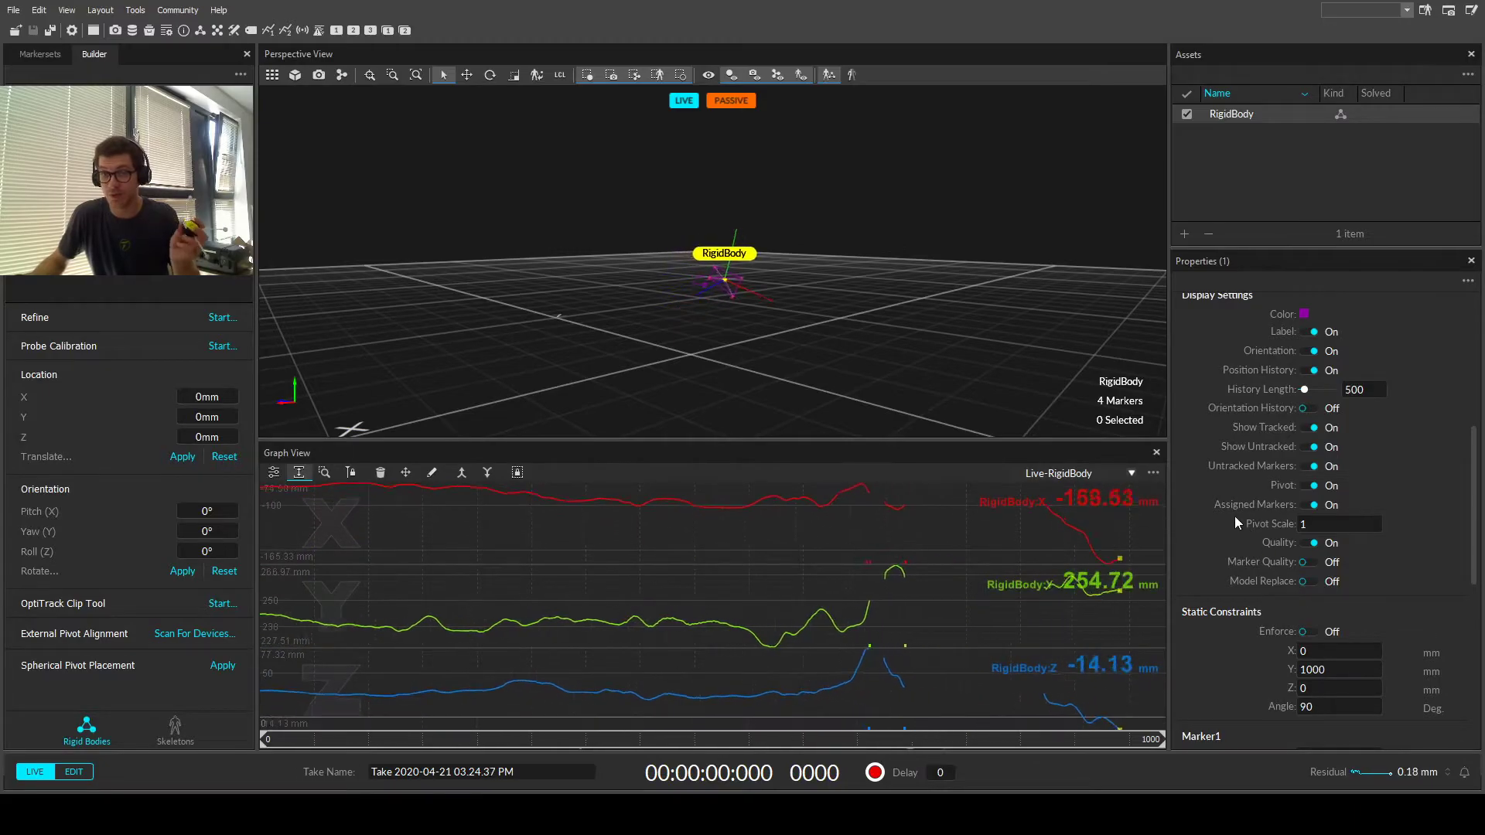
Enforce the Static Constraints (X 0, Y 1000, Z 0, angle 90°), then orbit to show the cameras.
right_click_drag(820, 363, 771, 348)
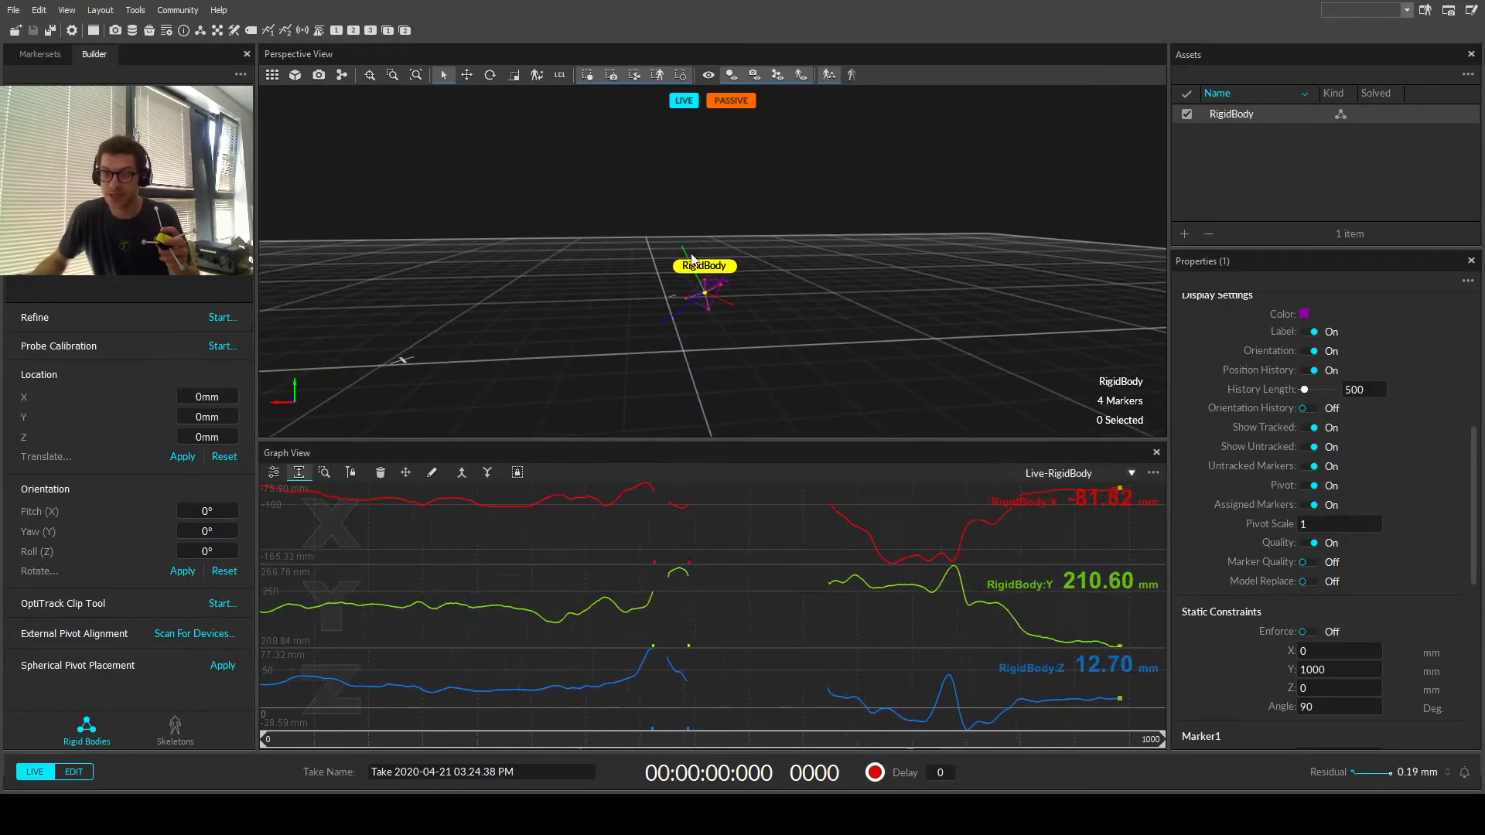
scroll(1241, 619, "down", 2)
scroll(1240, 629, "down", 4)
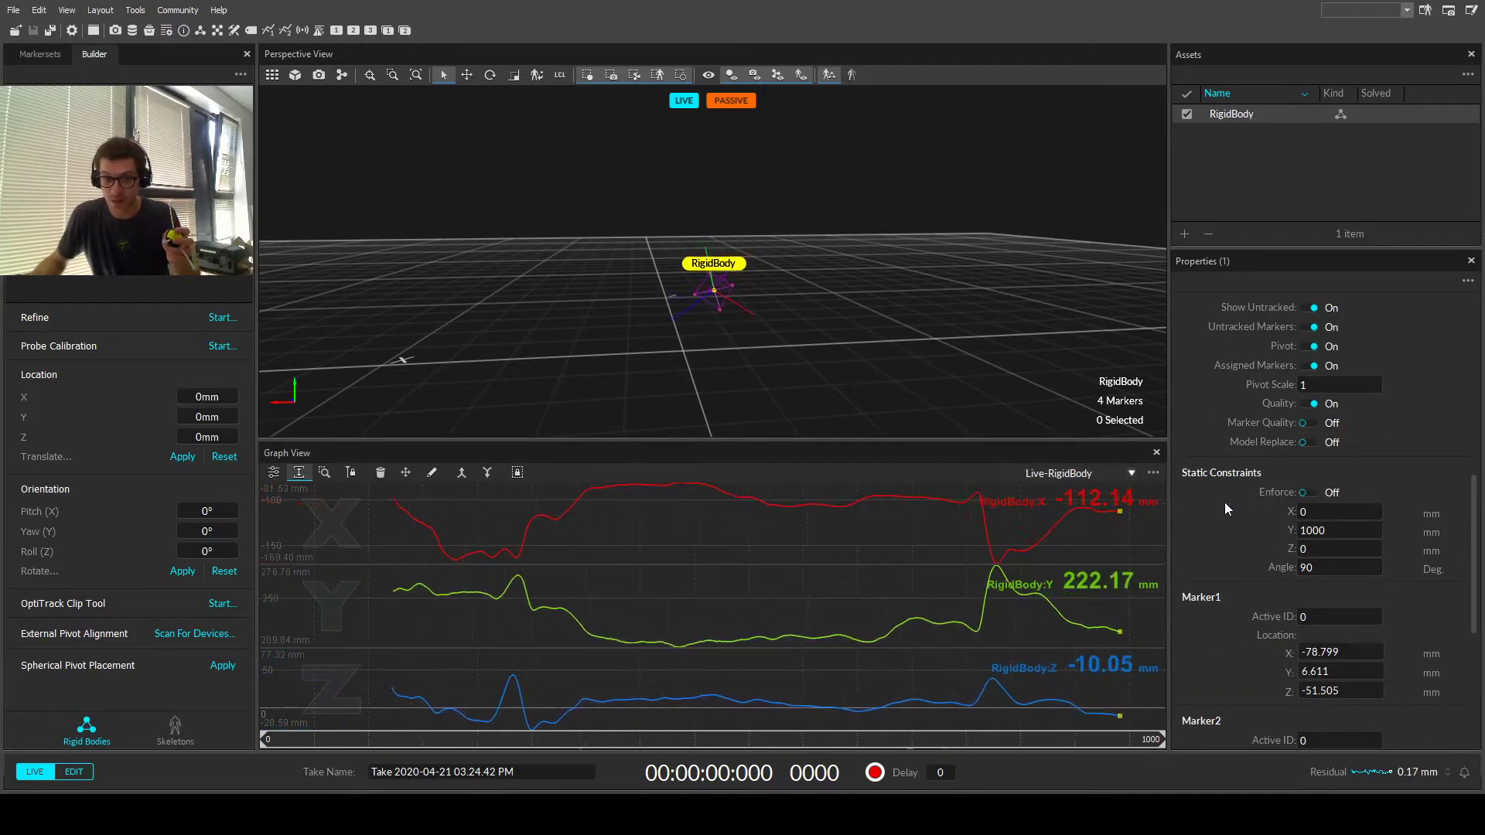
scroll(1253, 498, "down", 2)
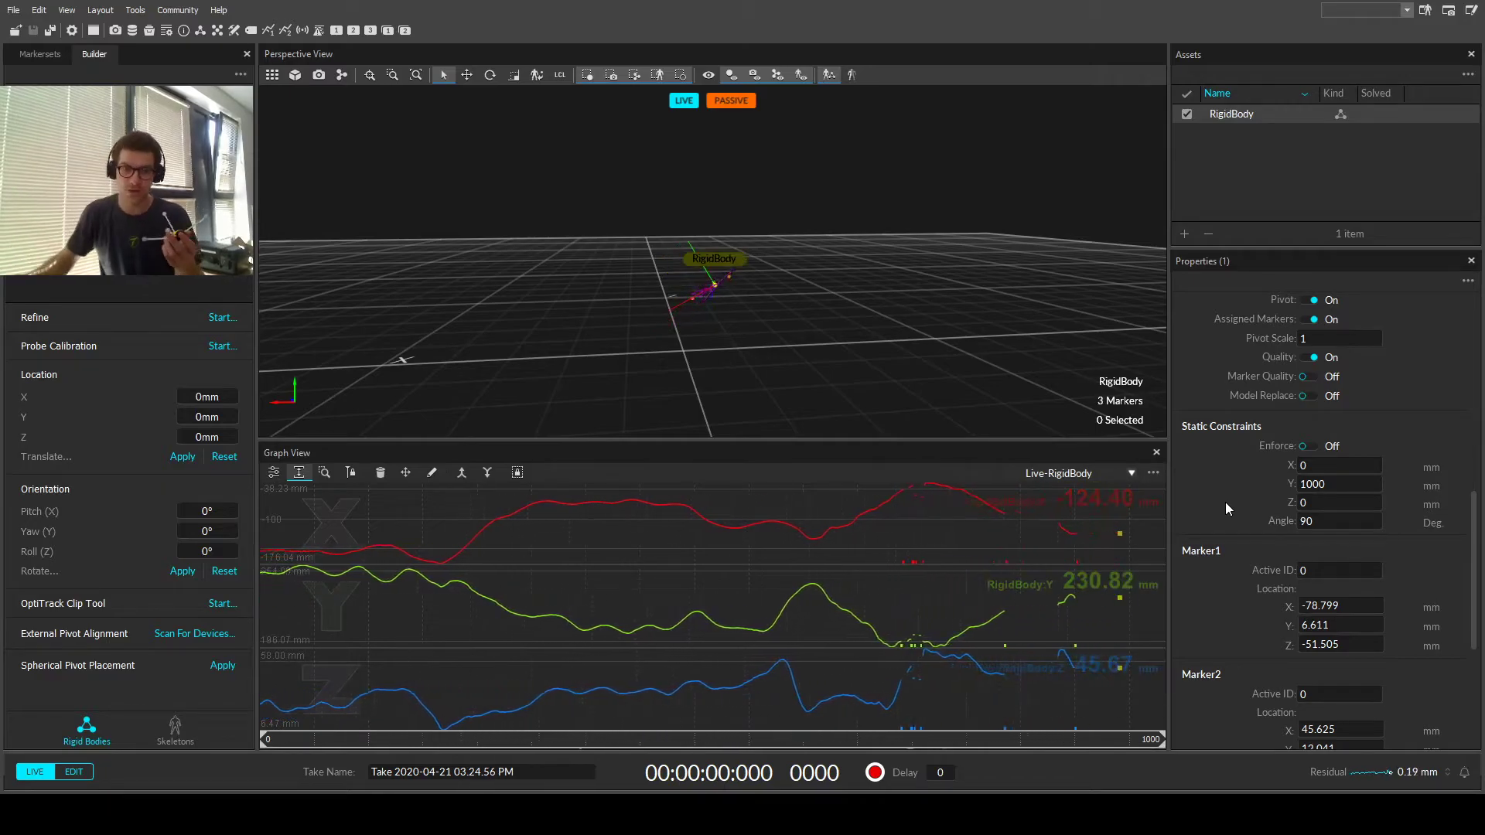
left_click(1306, 445)
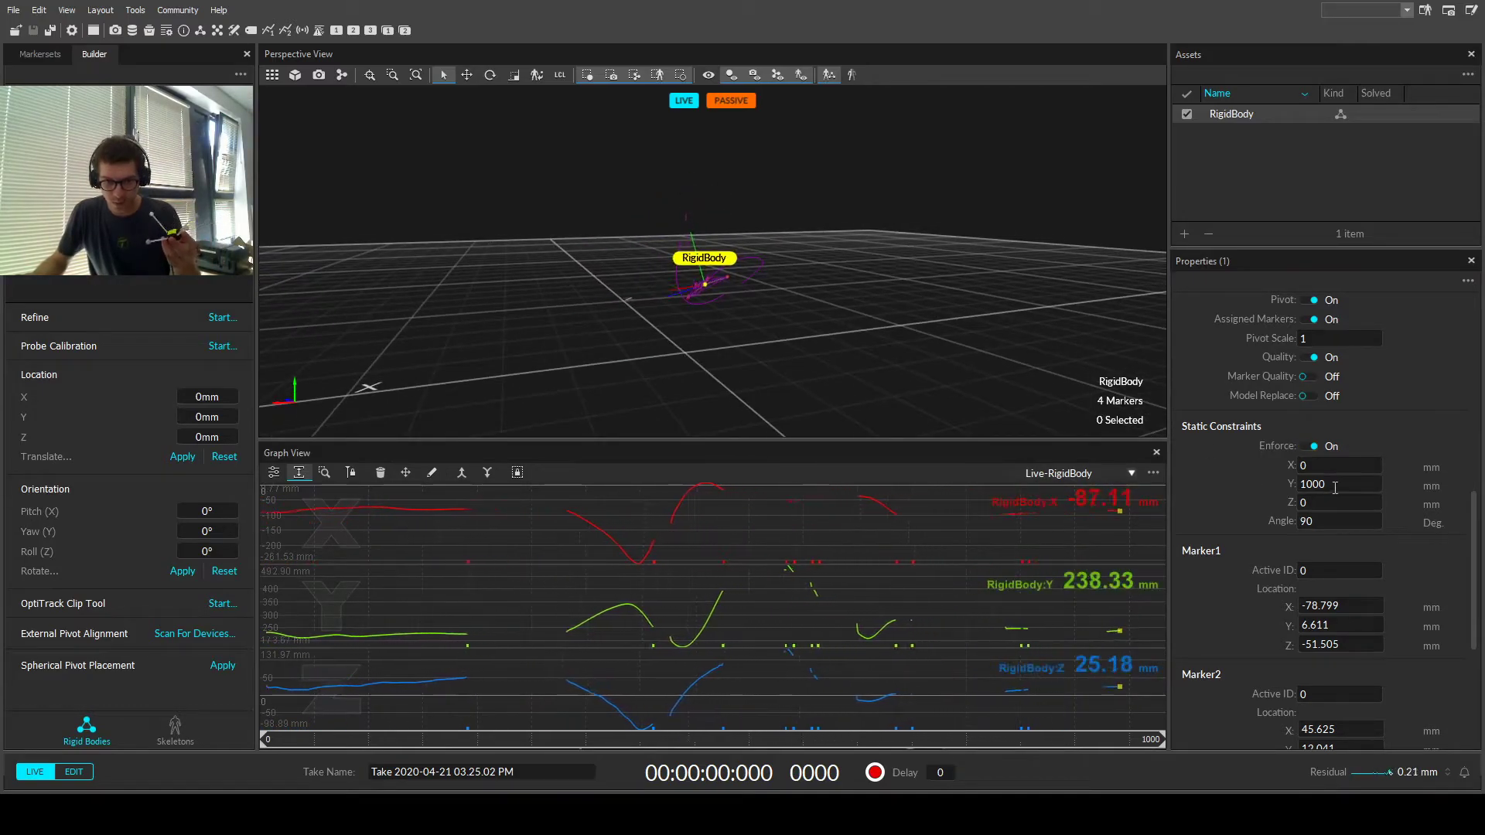
right_click_drag(774, 324, 905, 308)
right_click_drag(1096, 407, 871, 315)
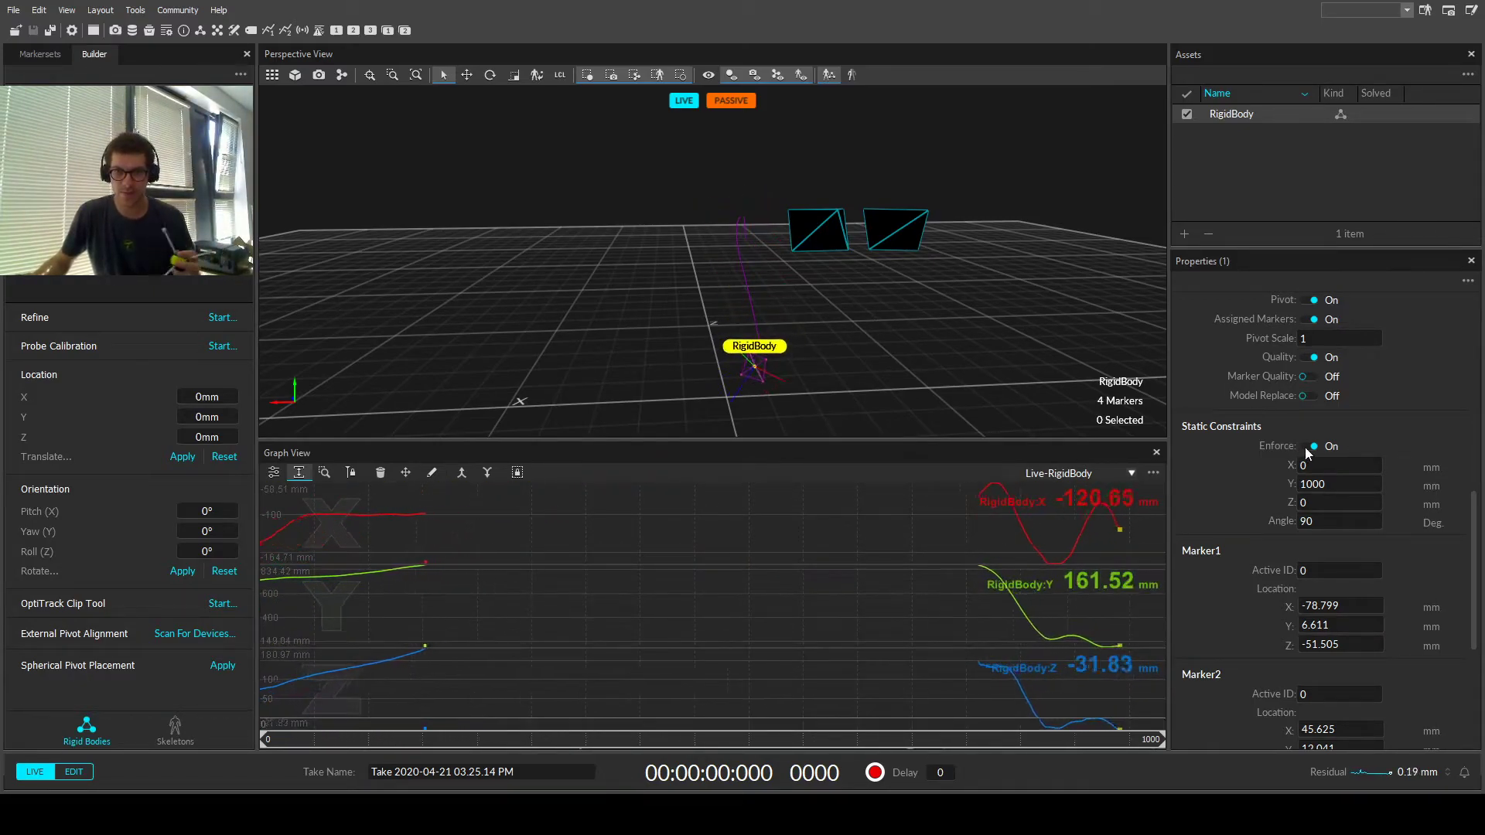
Scroll to the marker list, orbit to a higher viewpoint, and box-select the rigid body's five markers.
scroll(1213, 517, "down", 5)
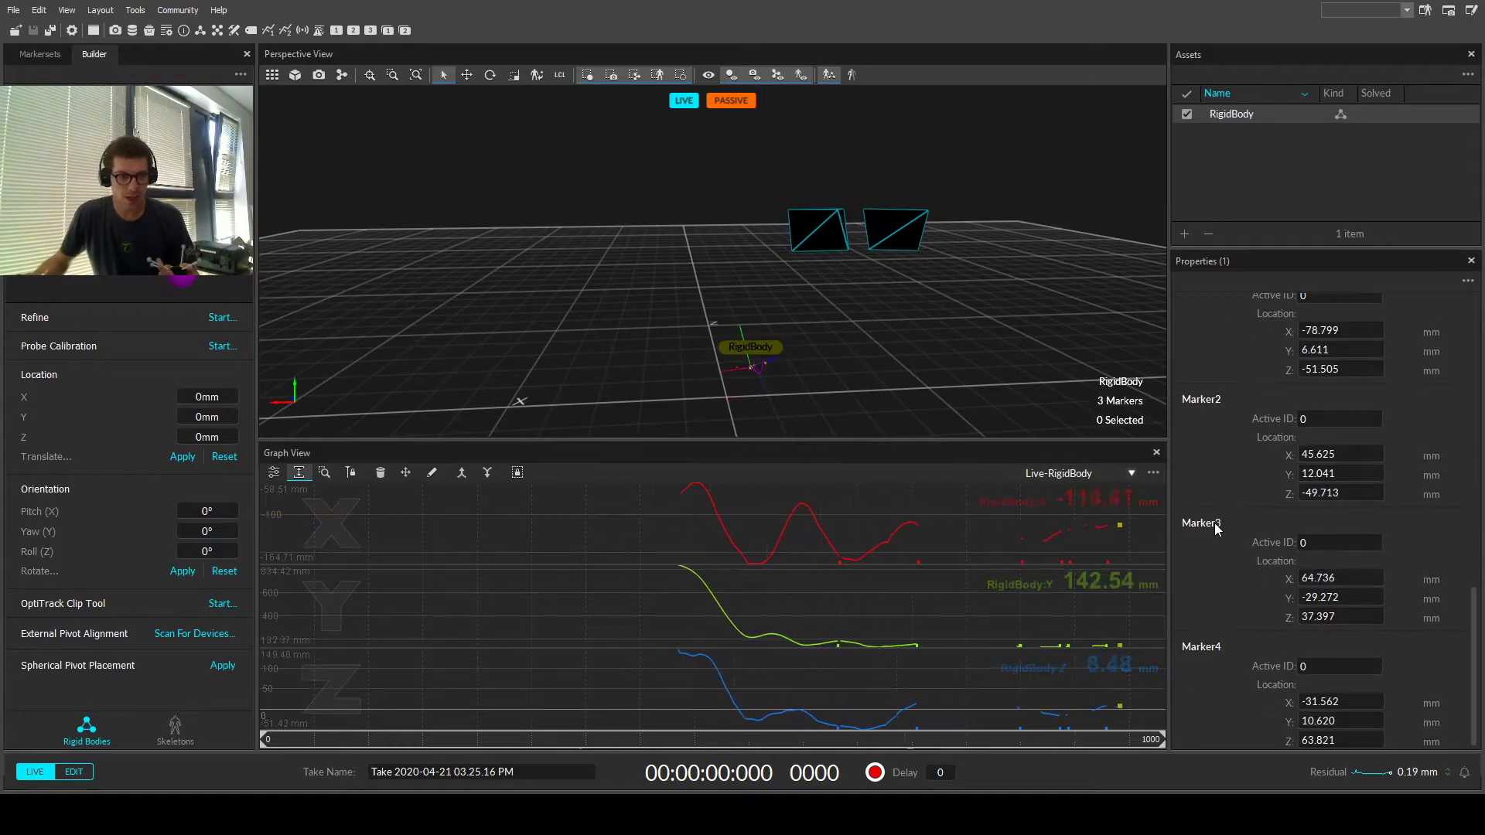
right_click_drag(743, 371, 676, 331)
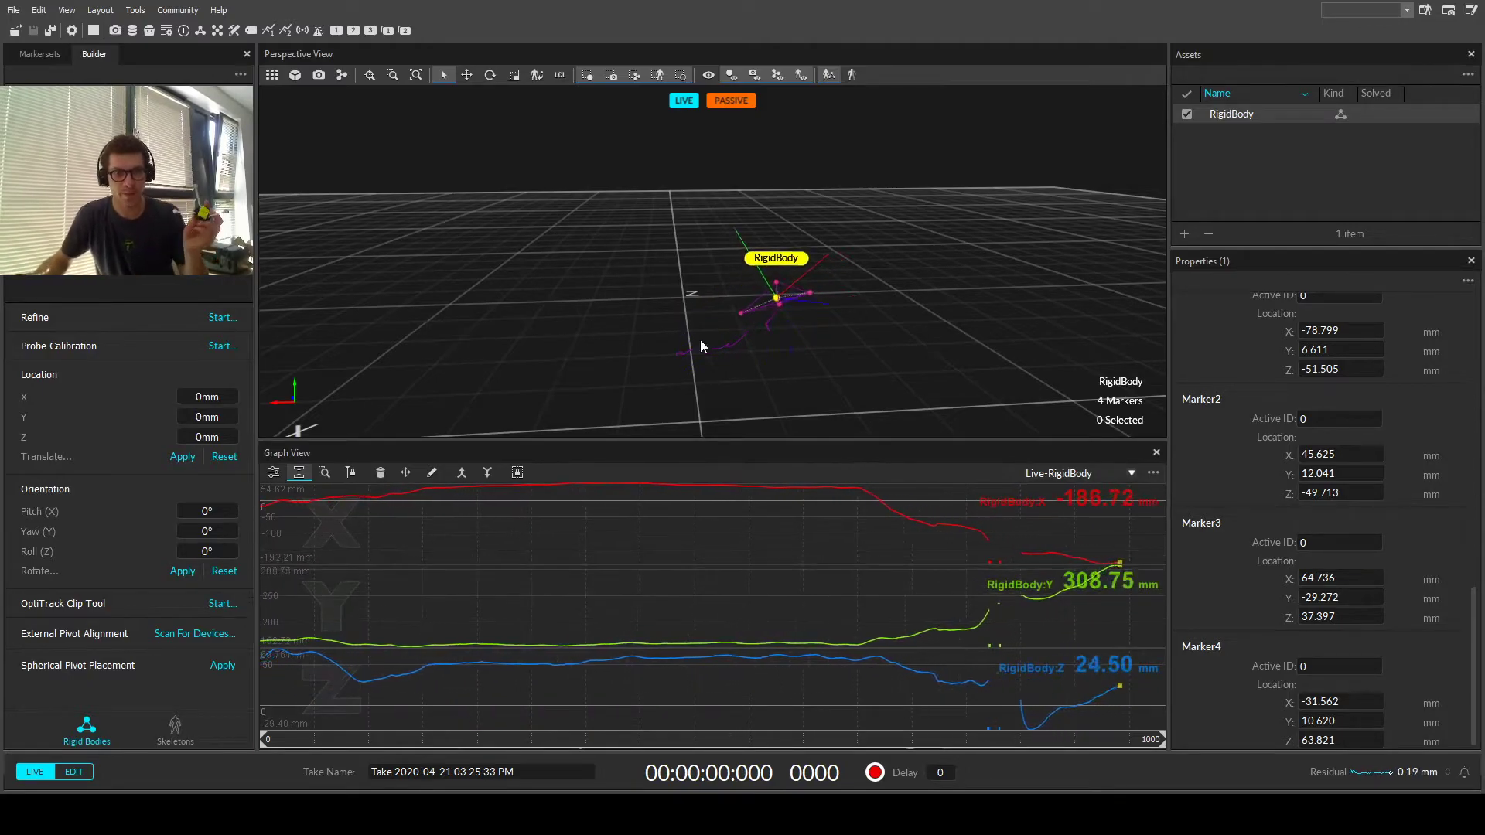
right_click_drag(723, 346, 732, 333)
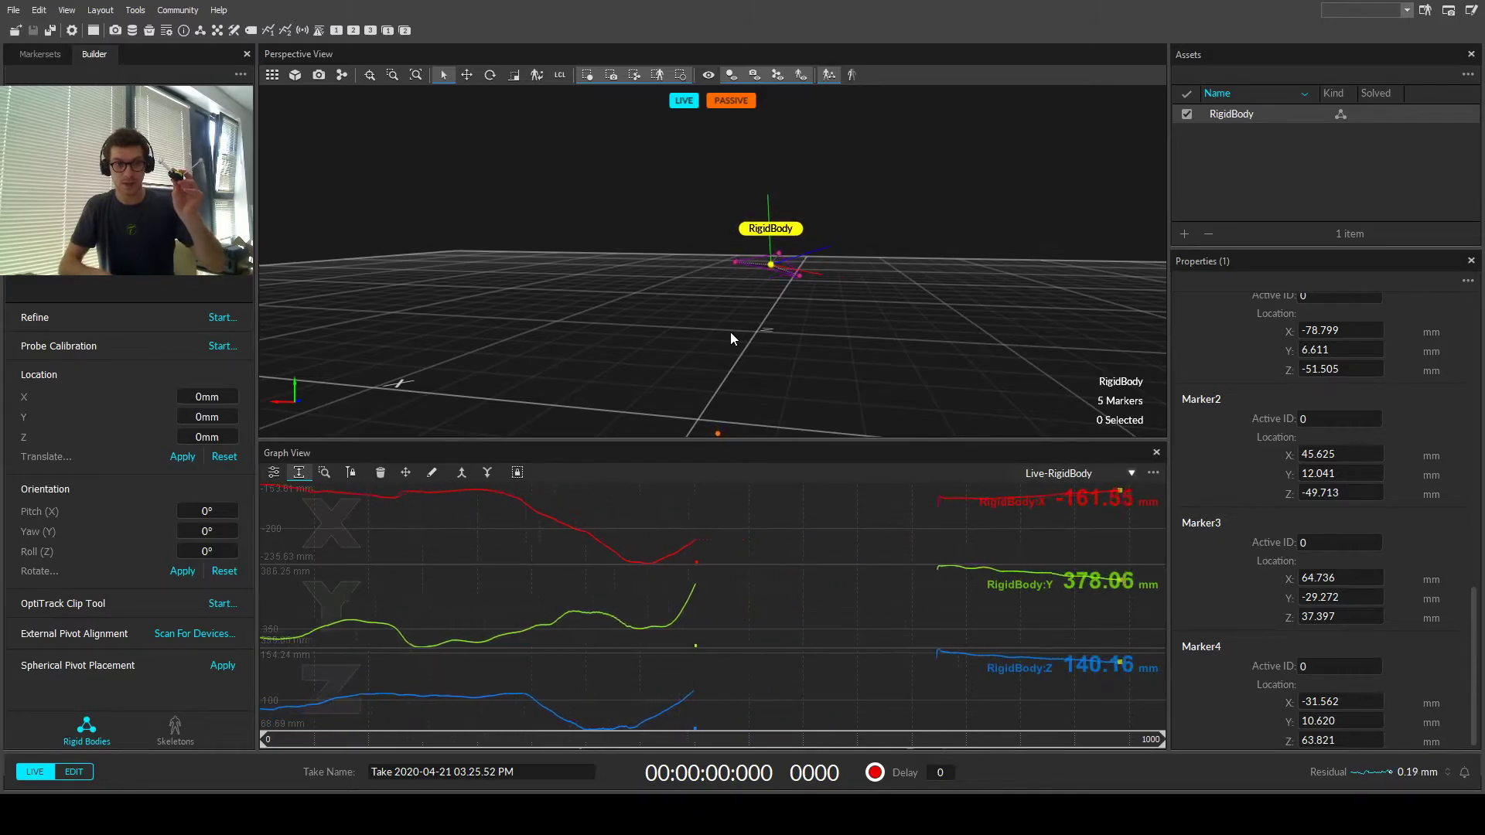
middle_click_drag(731, 333, 762, 321)
right_click_drag(762, 320, 680, 210)
left_click_drag(652, 159, 826, 368)
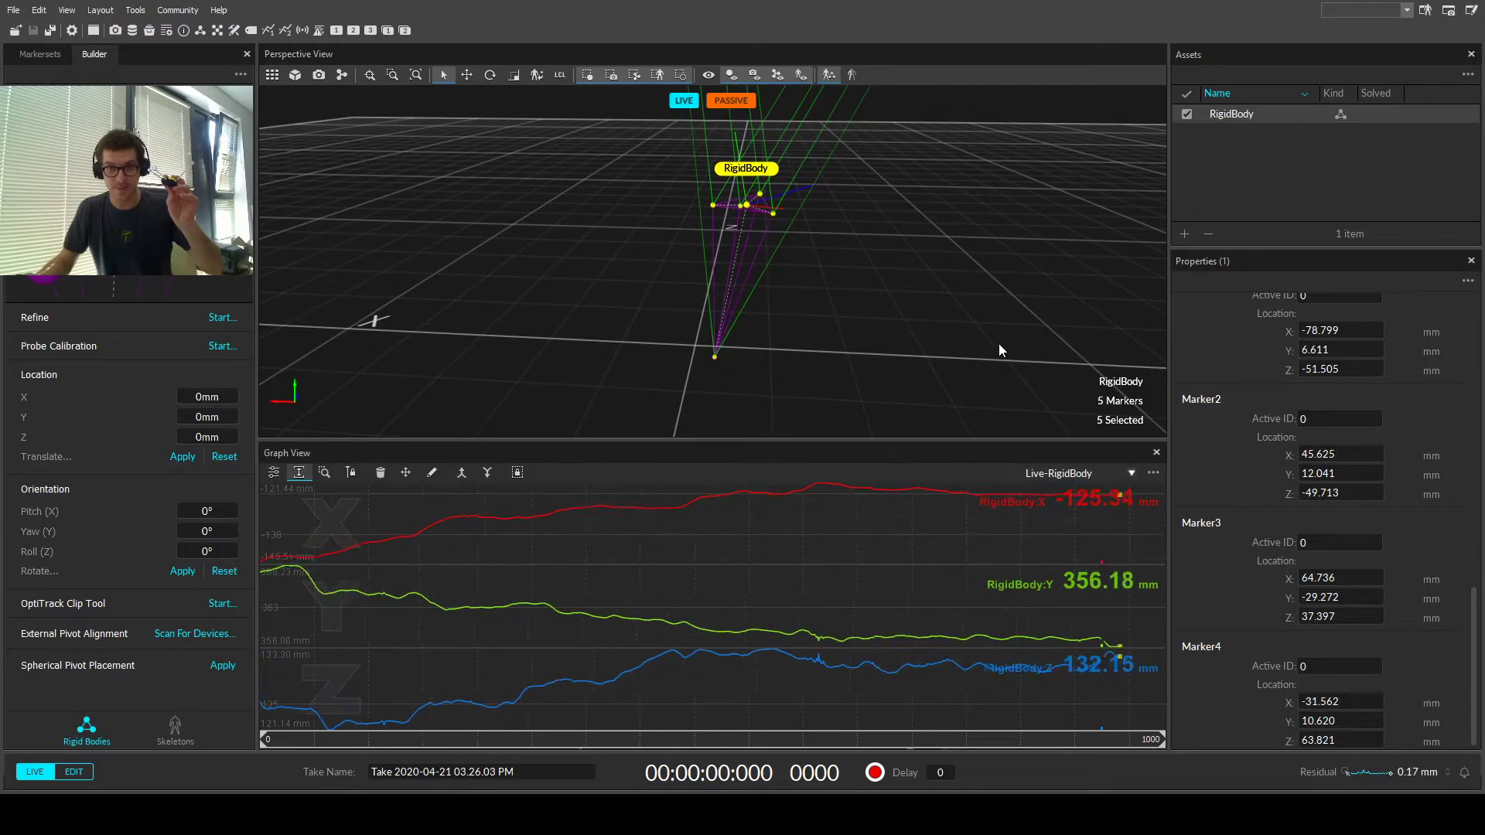
Clear the marker selection, orbit around the rigid body, and select RigidBody in the Assets panel.
left_click(854, 331)
right_click_drag(853, 331, 740, 348)
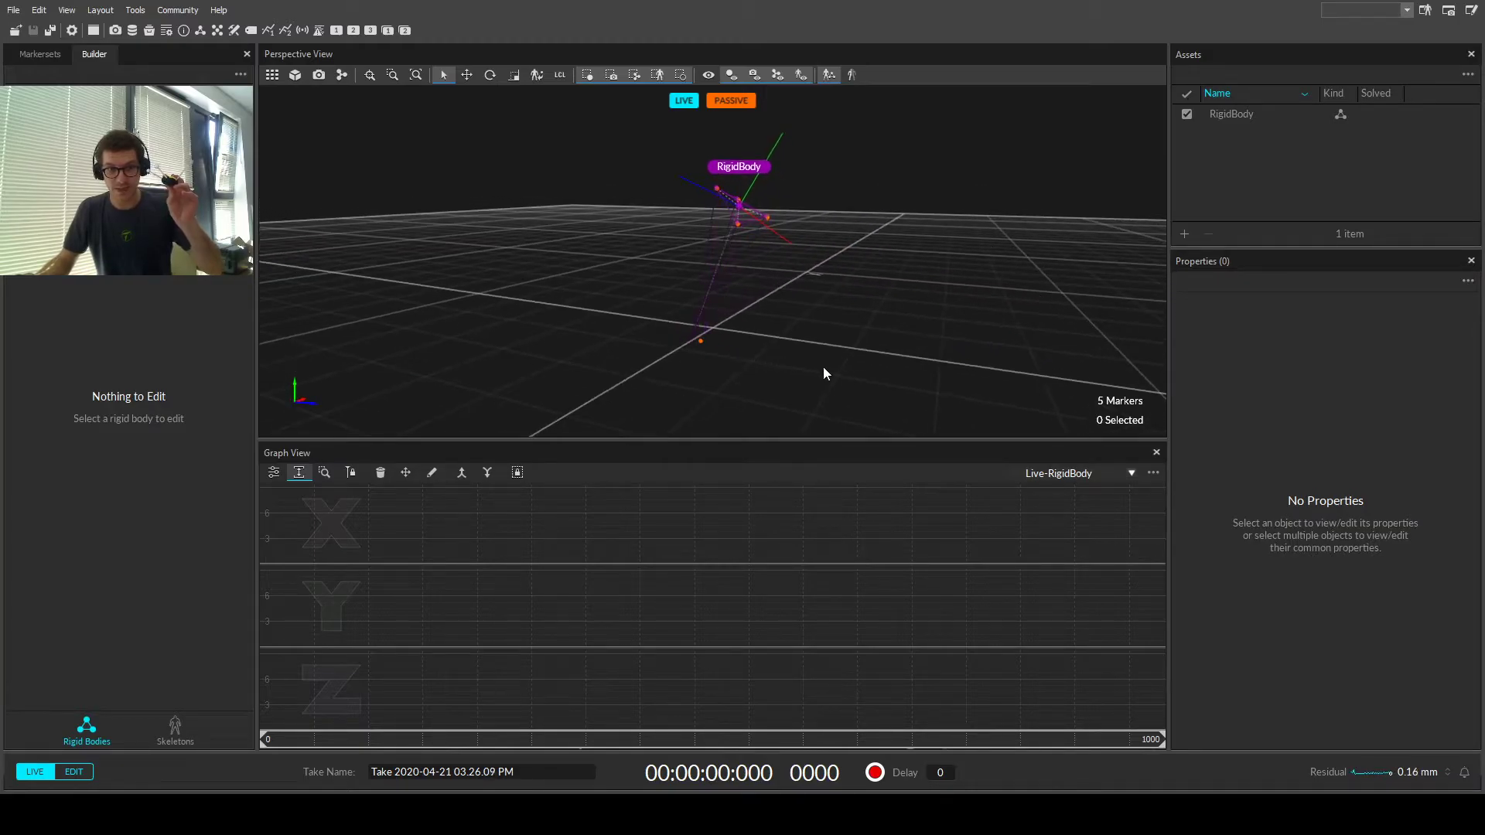
right_click_drag(818, 365, 889, 332)
left_click(1236, 114)
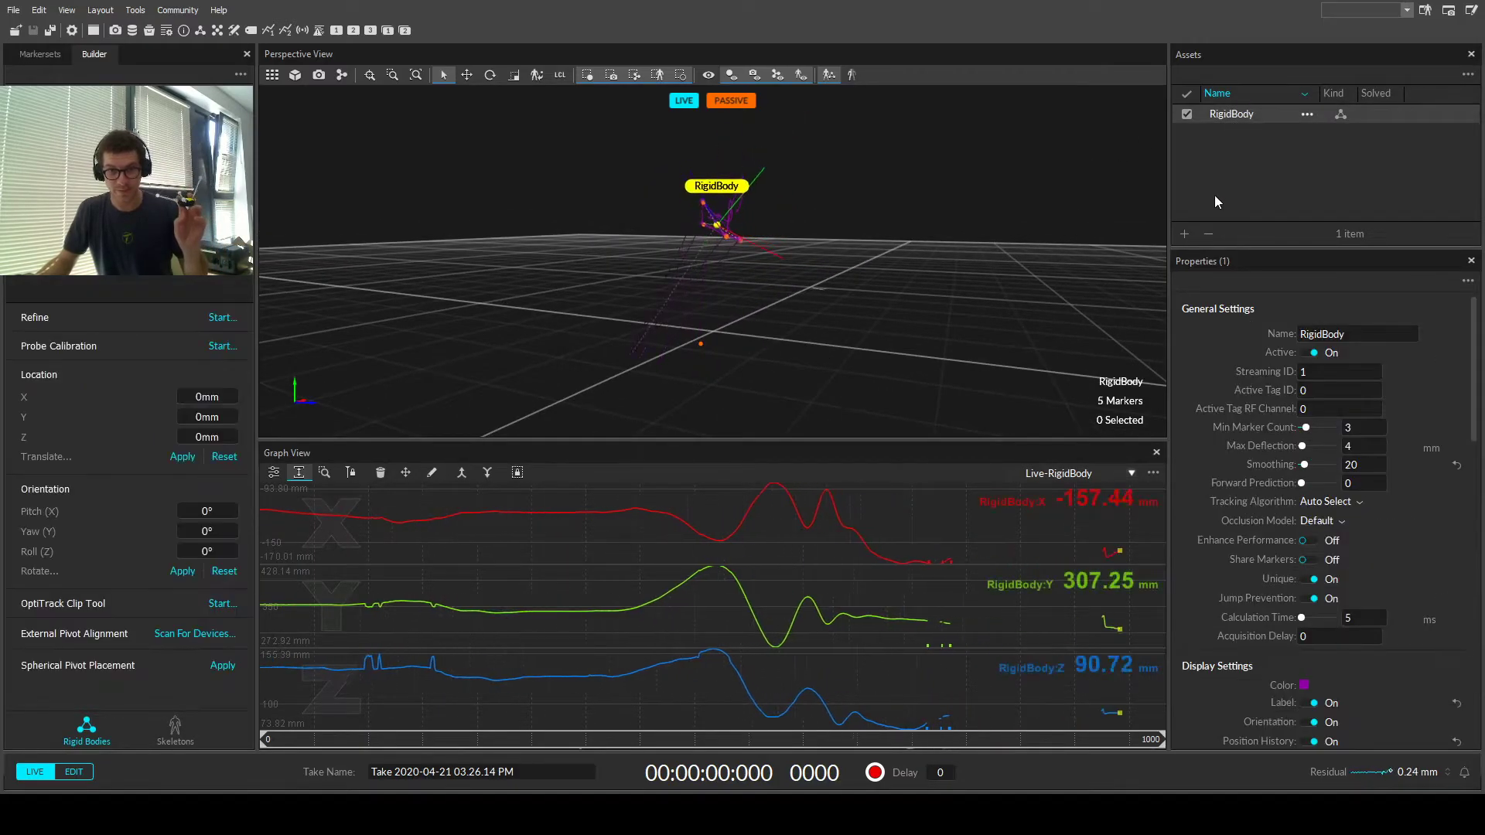
Delete the RigidBody asset and box-select the four loose markers from a top-down view.
key("Delete")
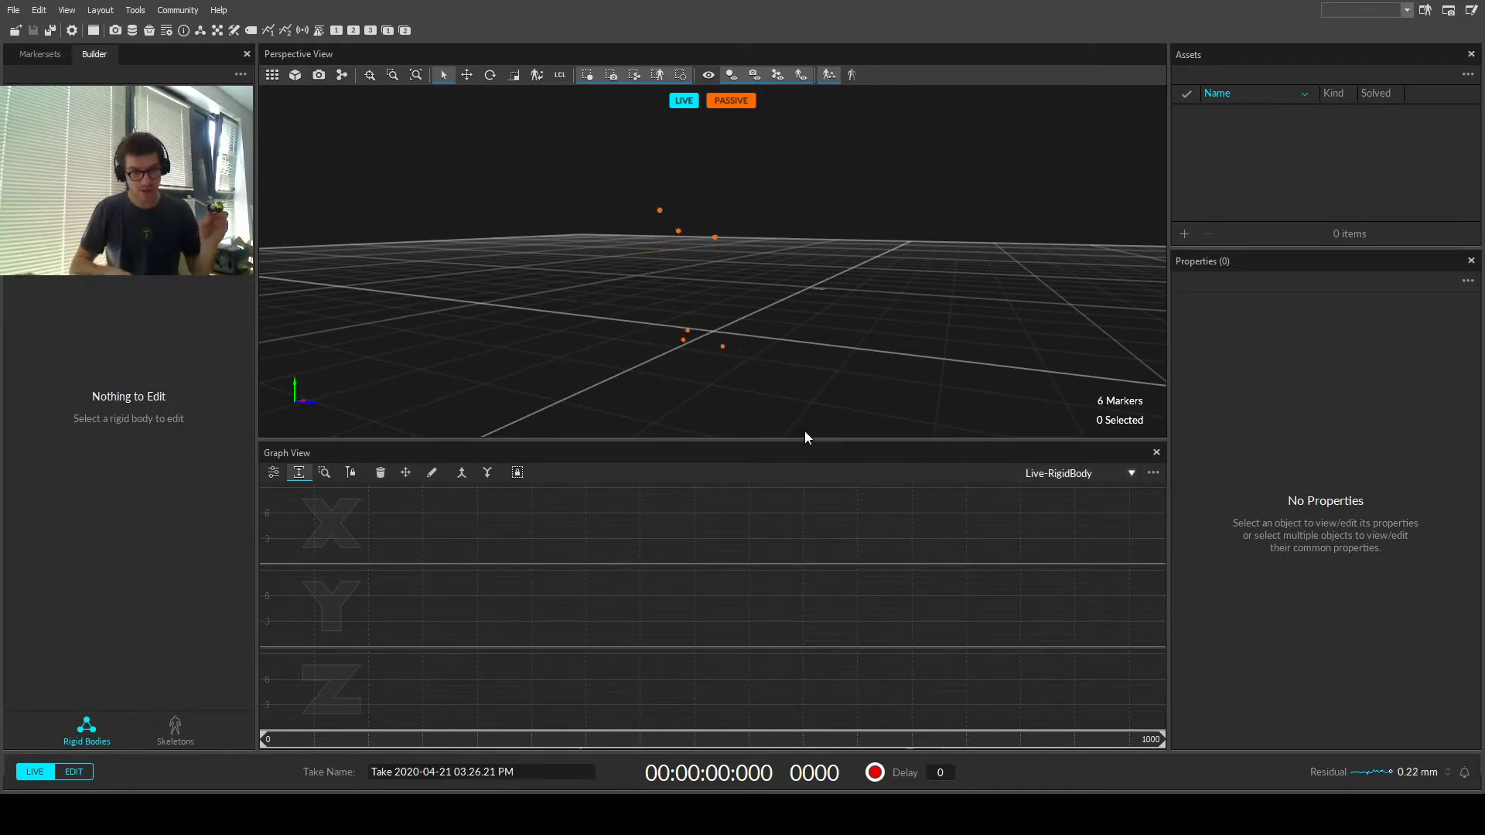
right_click_drag(795, 326, 859, 328)
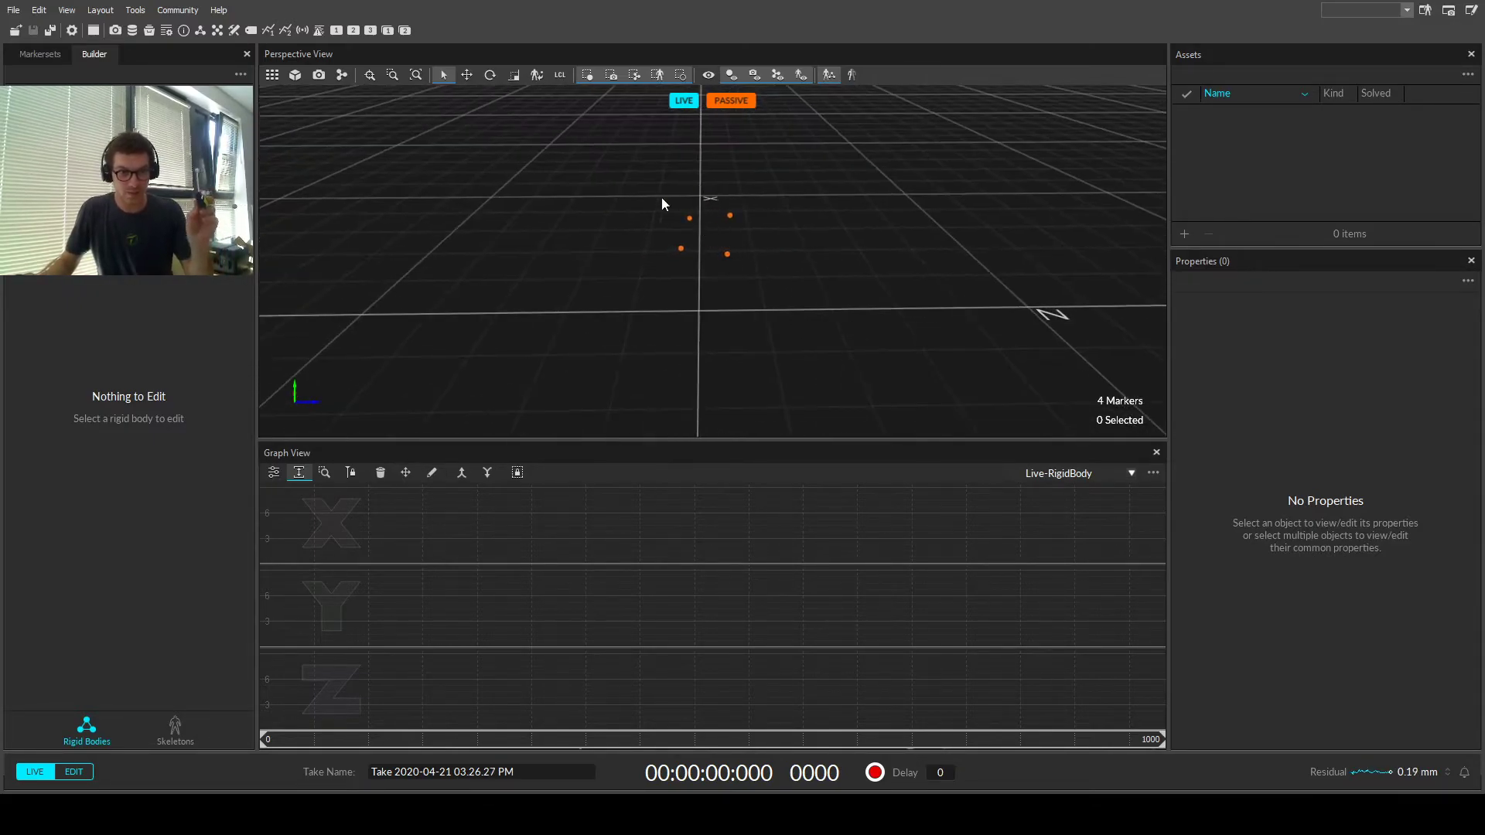
left_click_drag(640, 183, 794, 282)
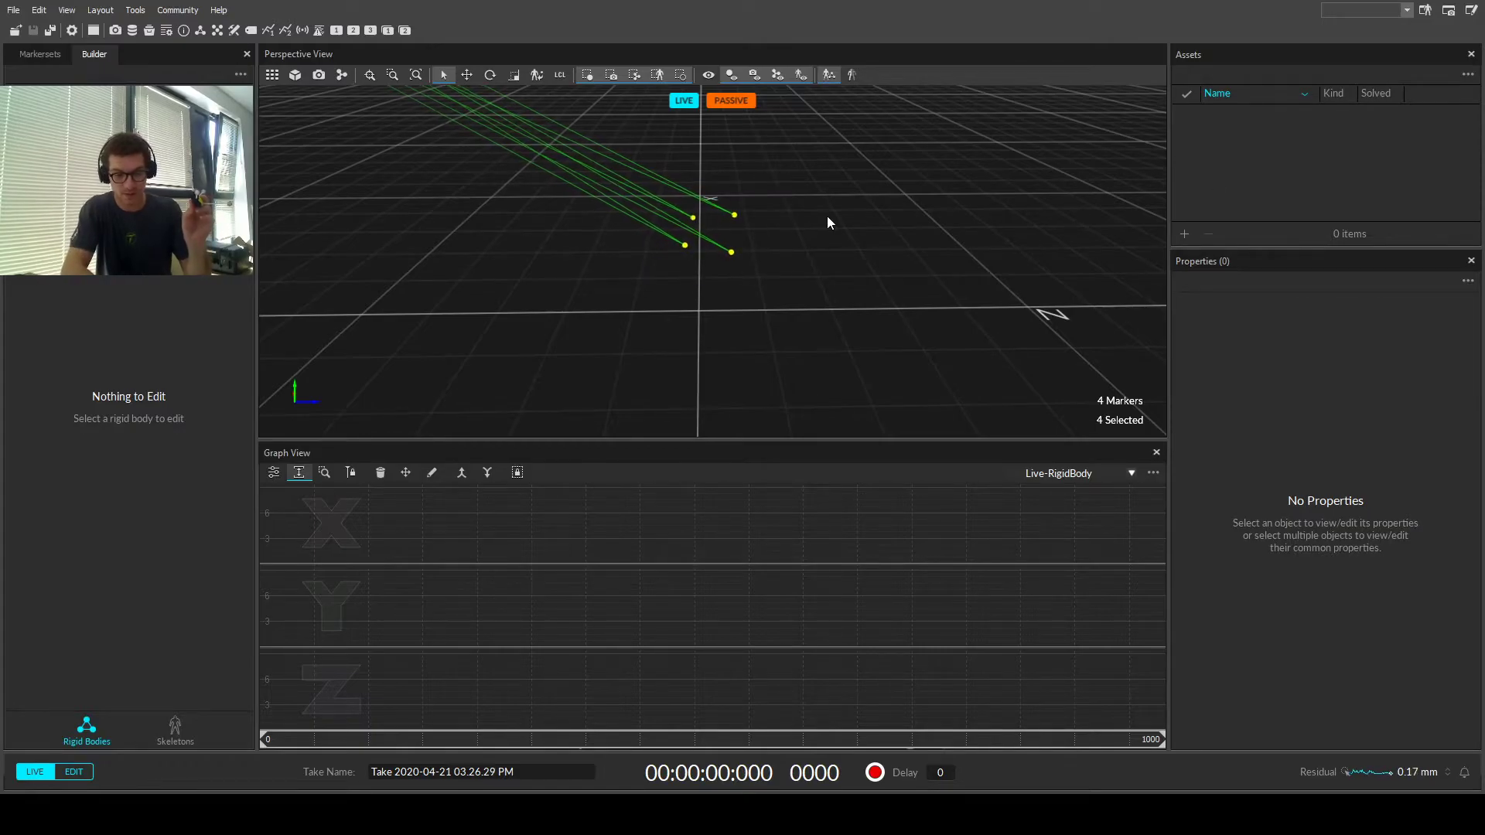
Build a rigid body from the four selected markers with Ctrl+T, then zoom and orbit around it.
key("ctrl+t")
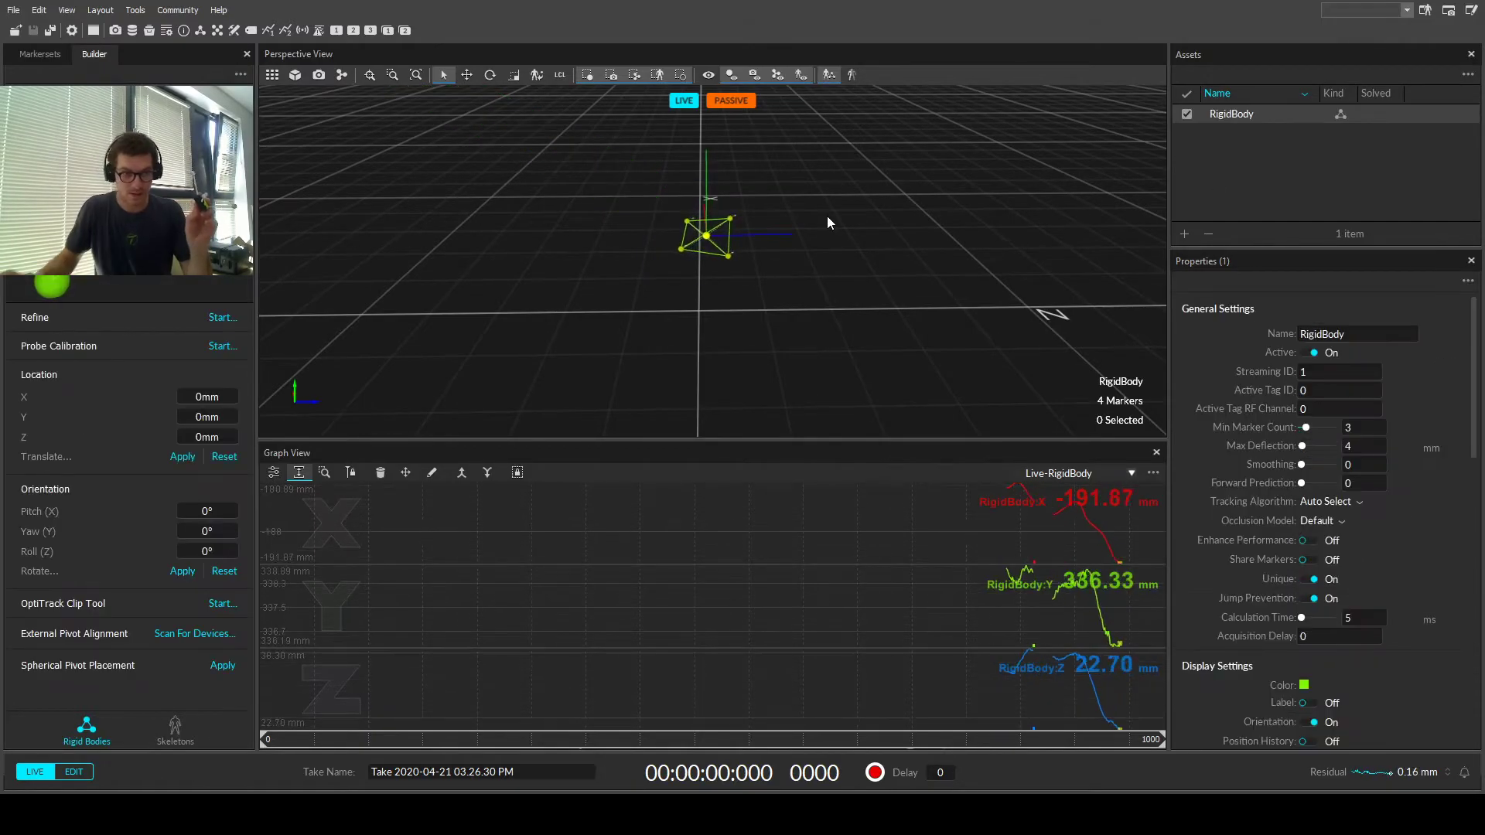
scroll(766, 226, "up", 2)
left_click(801, 204)
scroll(760, 214, "up", 4)
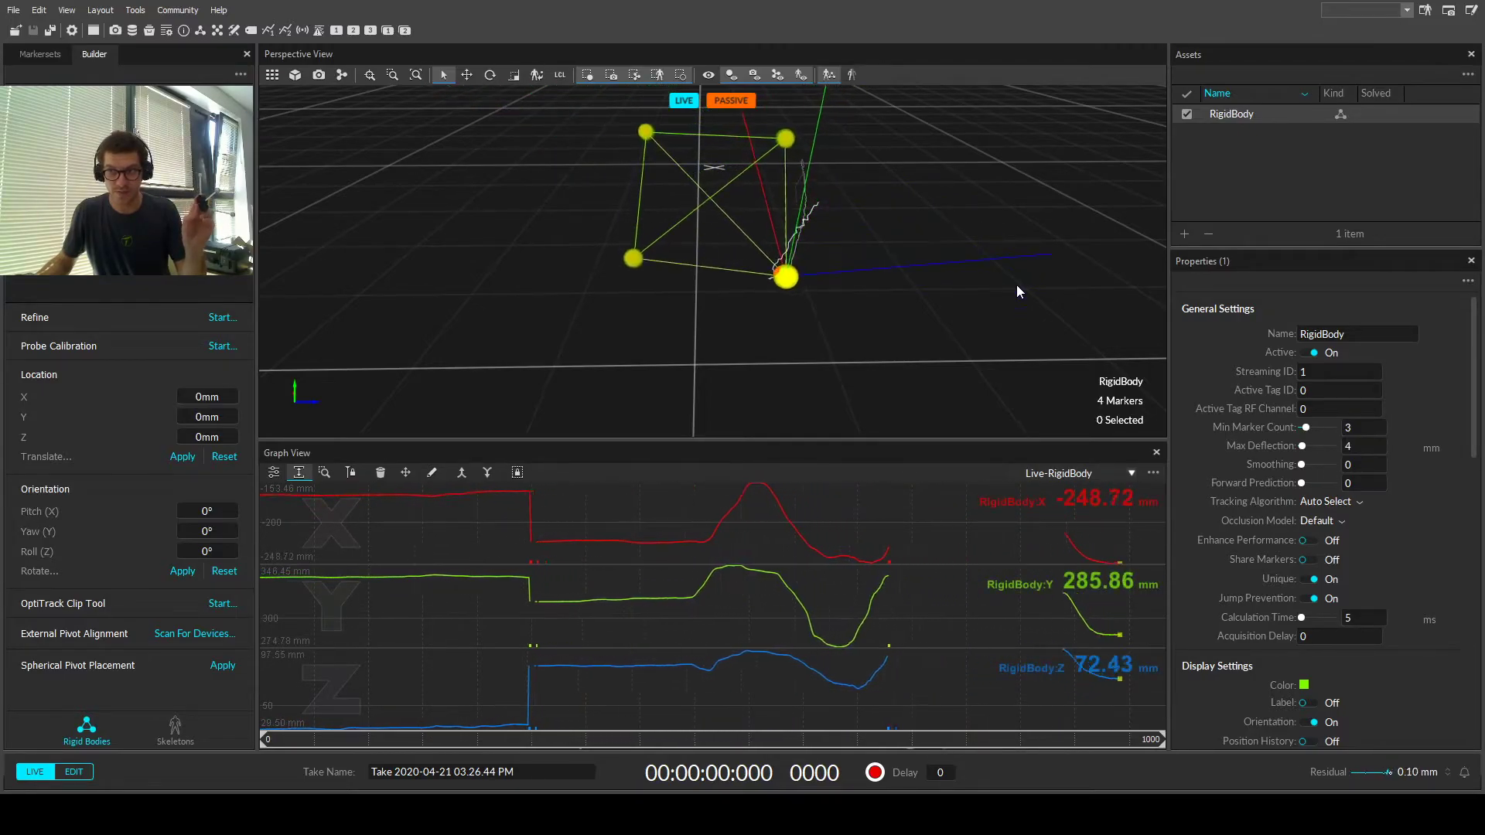
right_click_drag(1014, 284, 988, 284)
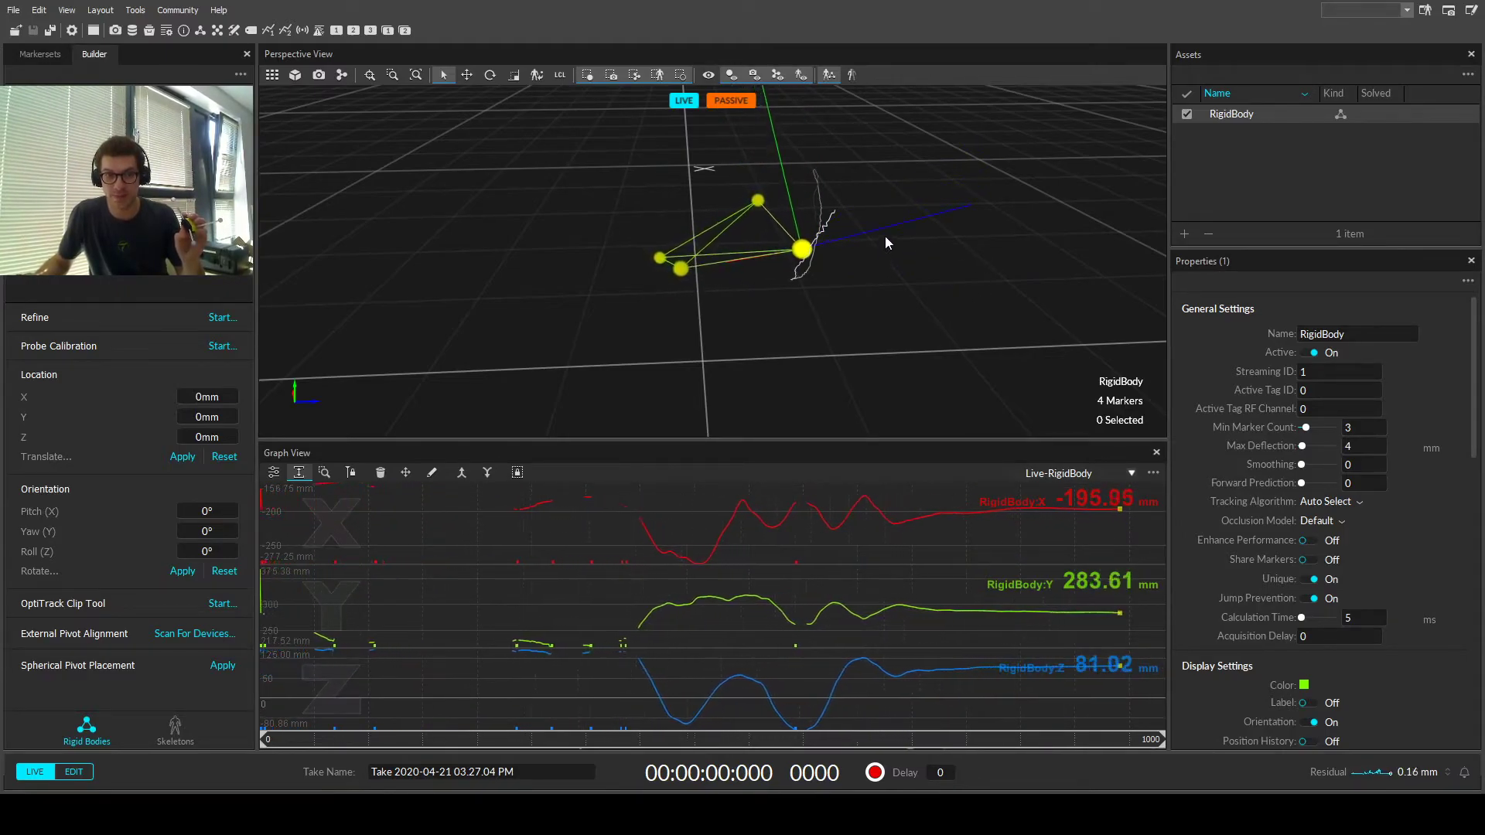
mouse_move(885, 235)
right_mouse_down()
mouse_move(948, 256)
mouse_move(804, 234)
right_mouse_up()
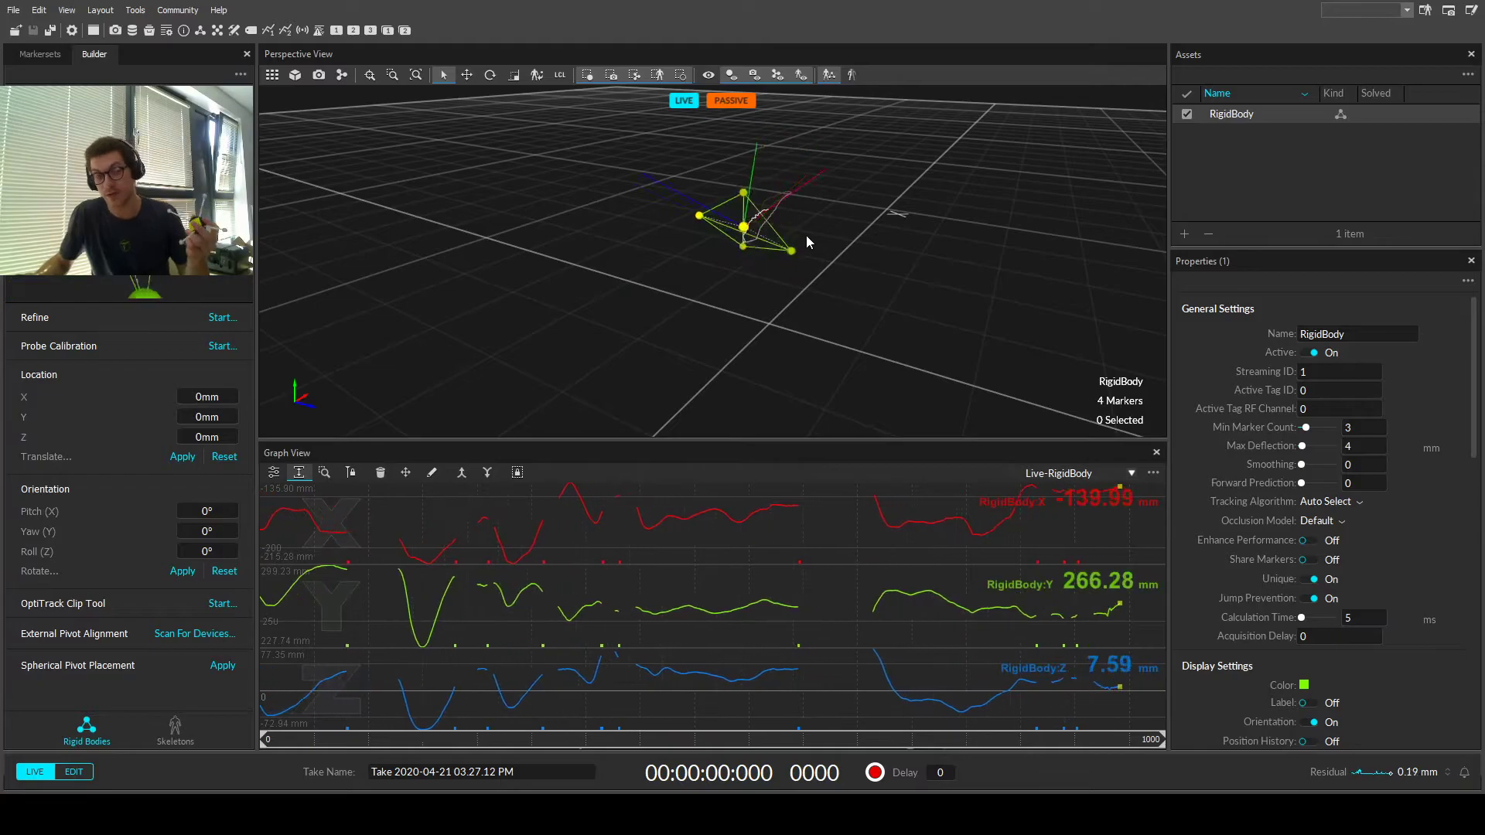
right_click_drag(810, 236, 795, 240)
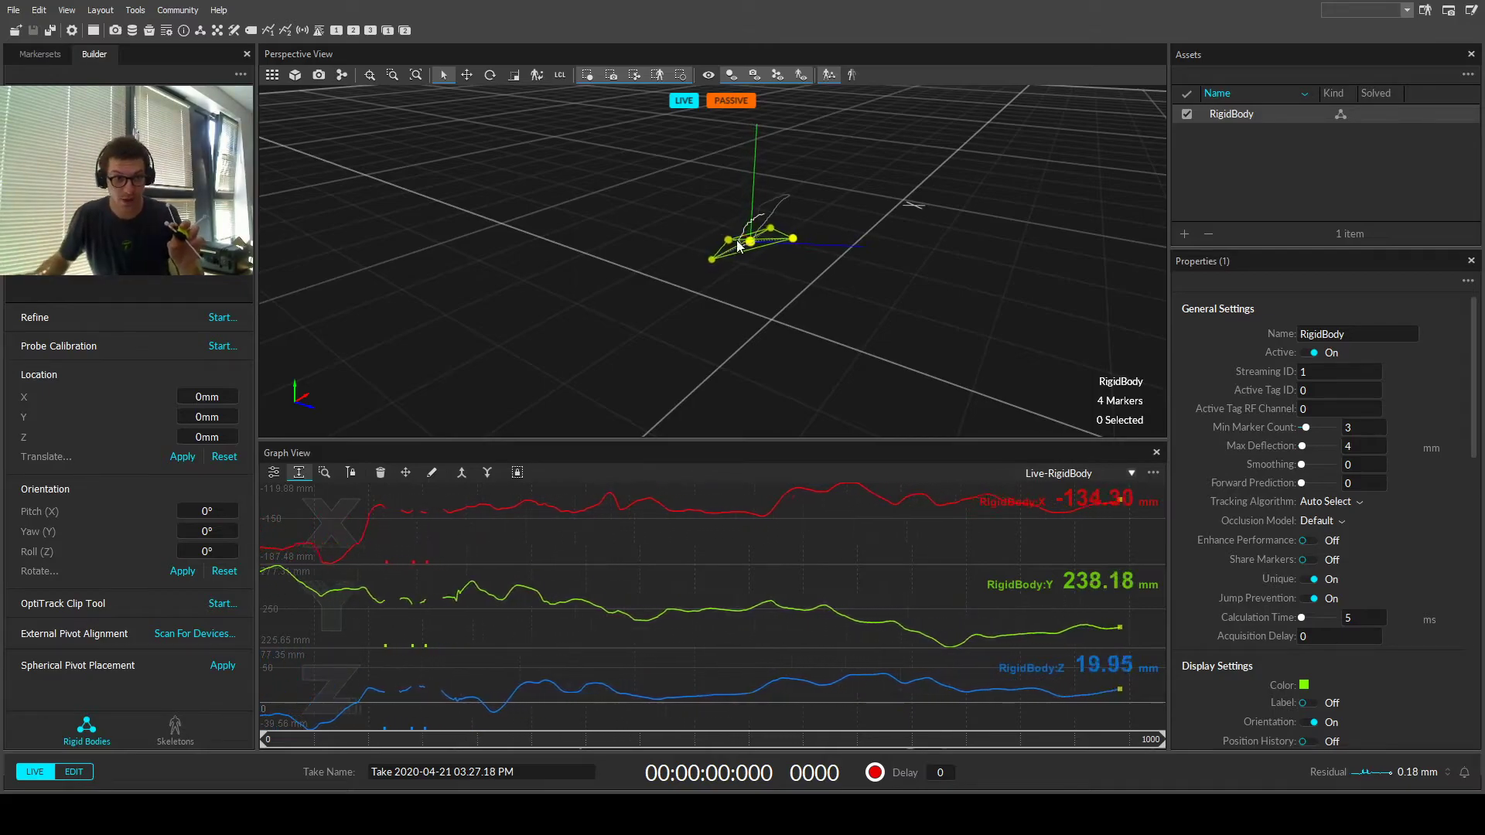
Enter a Y pivot offset of 10 mm and apply the translation five times.
left_click(199, 418)
type("1")
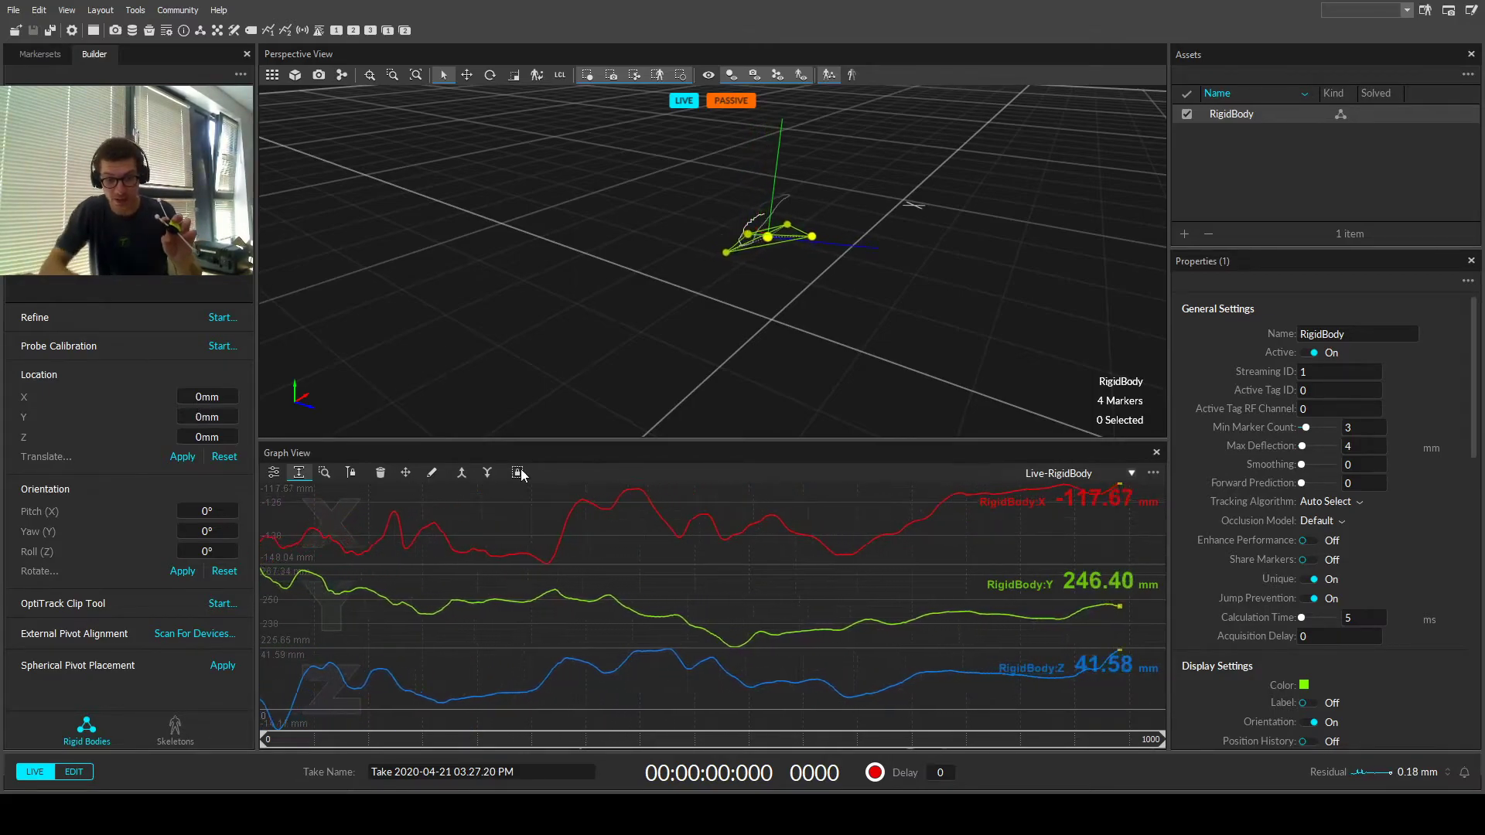
left_click(182, 456)
left_click(184, 458)
left_click(186, 458)
left_click(187, 458)
left_click(190, 457)
right_click_drag(526, 203, 790, 282)
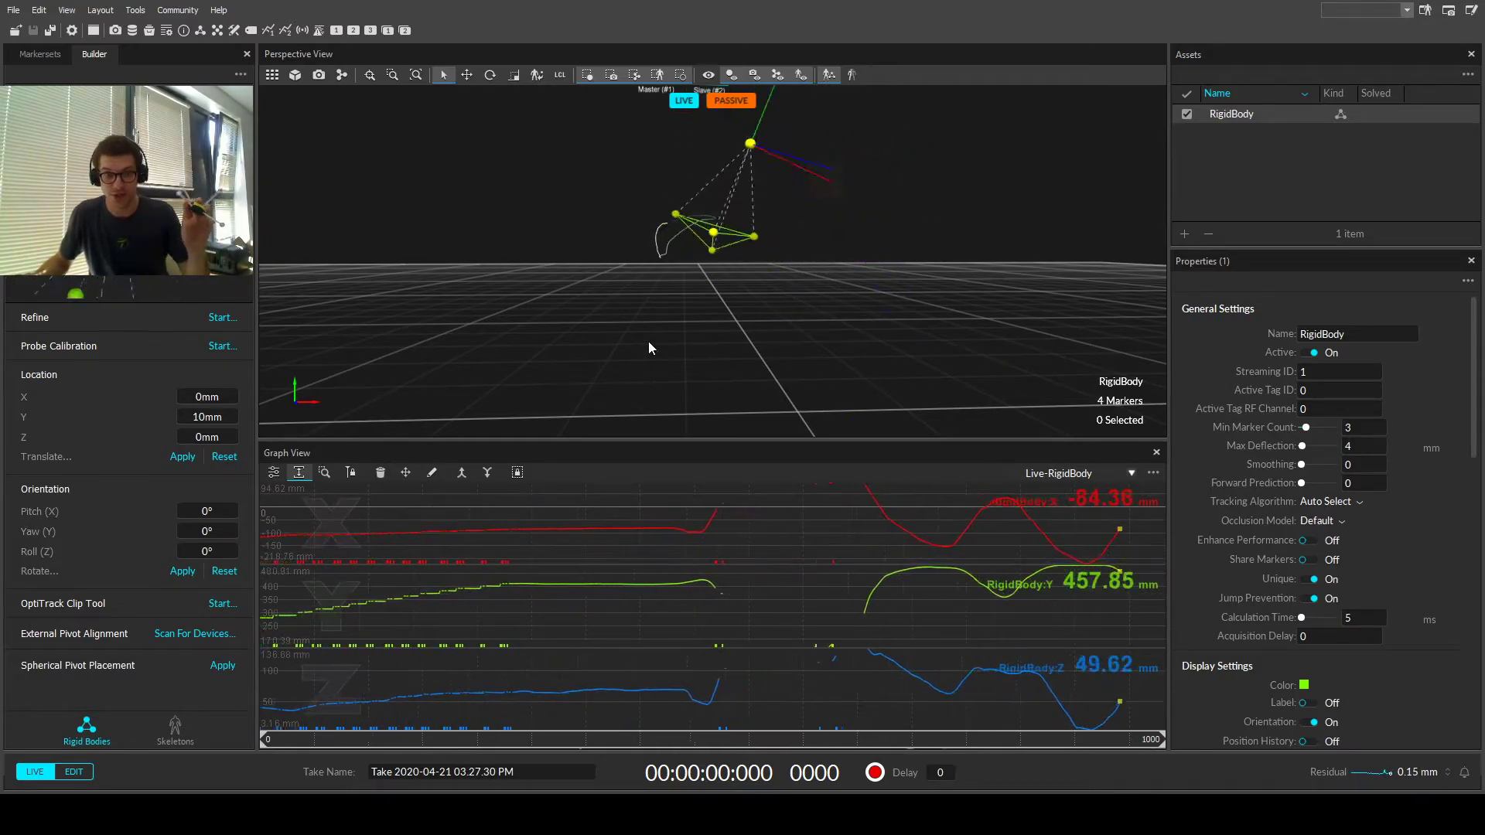
Rotate the pivot by 90° yaw and 180° roll.
left_click(183, 530)
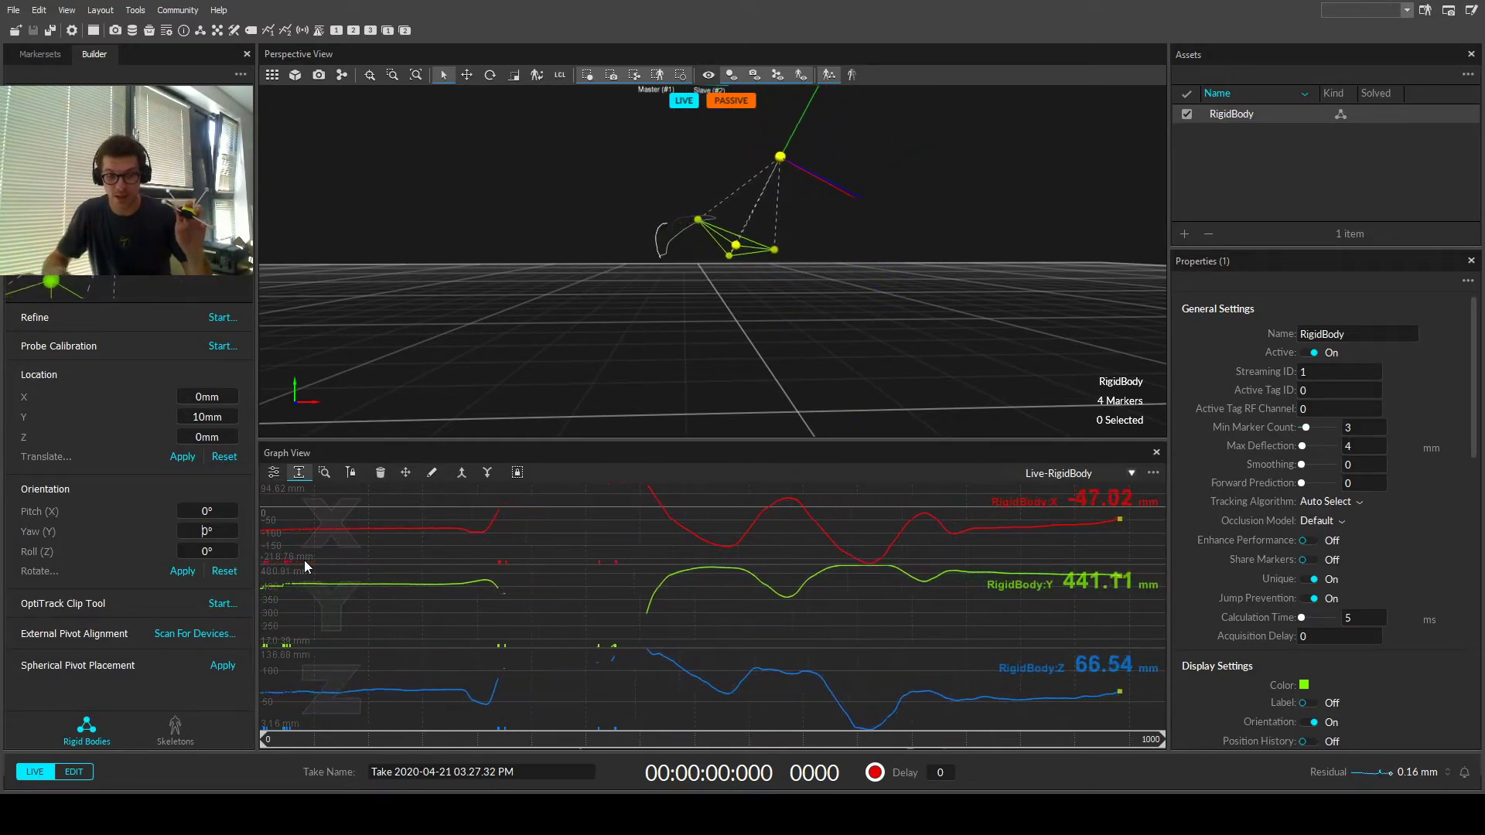
type("9")
left_click(193, 552)
type("180")
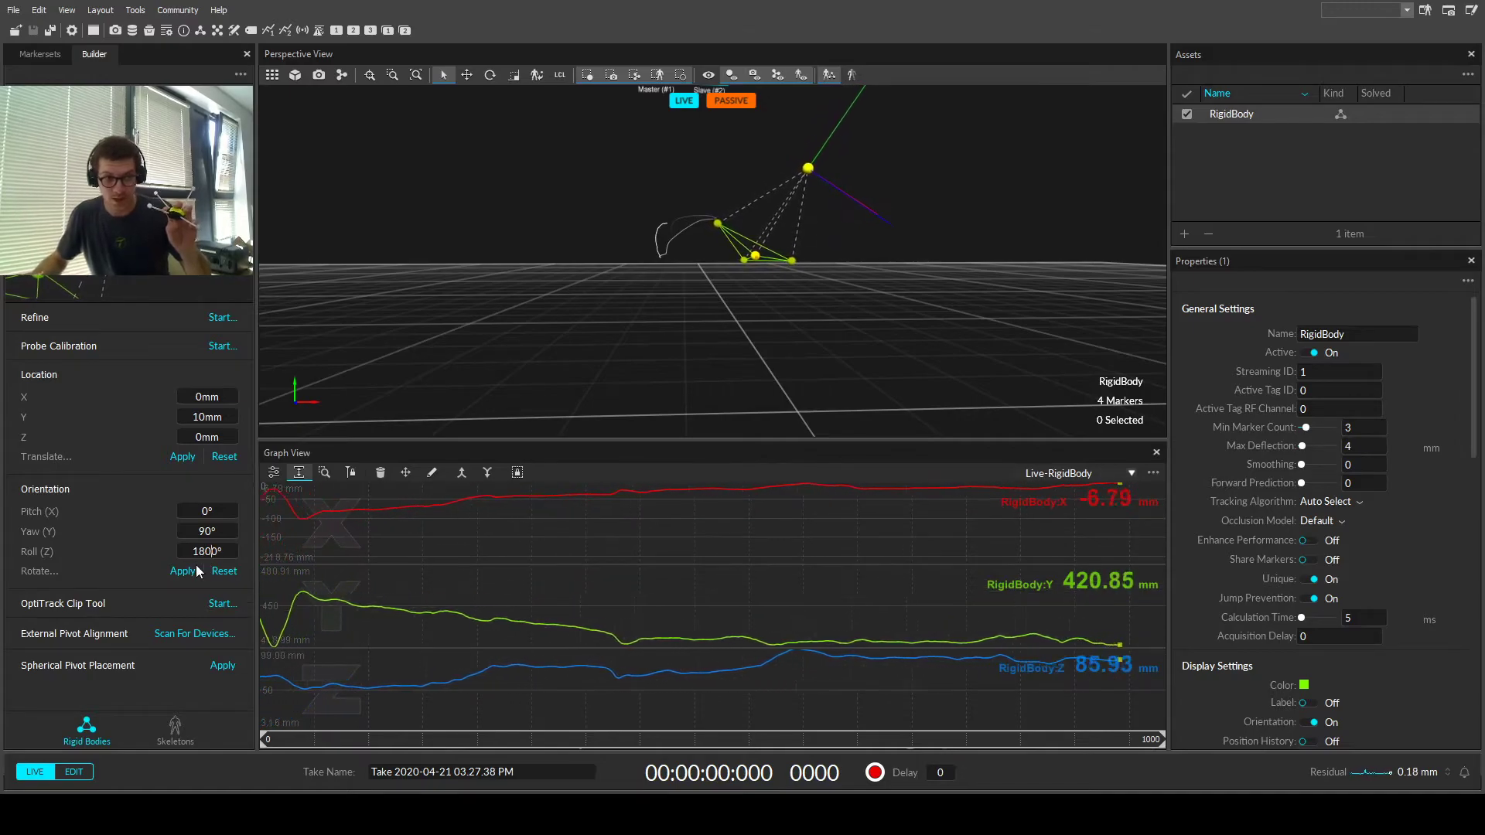
left_click(184, 572)
key("BackSpace")
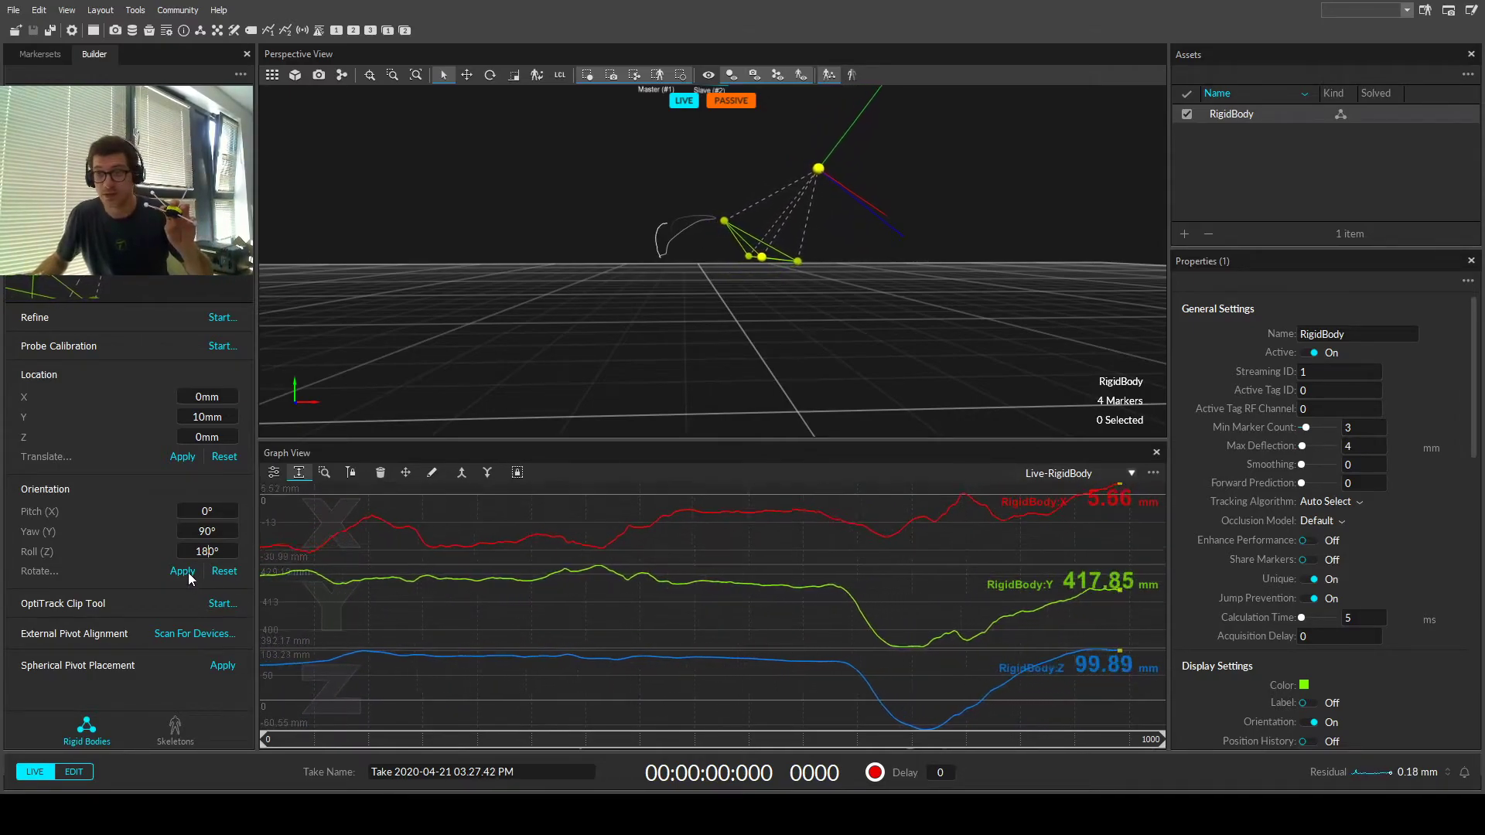
left_click(188, 573)
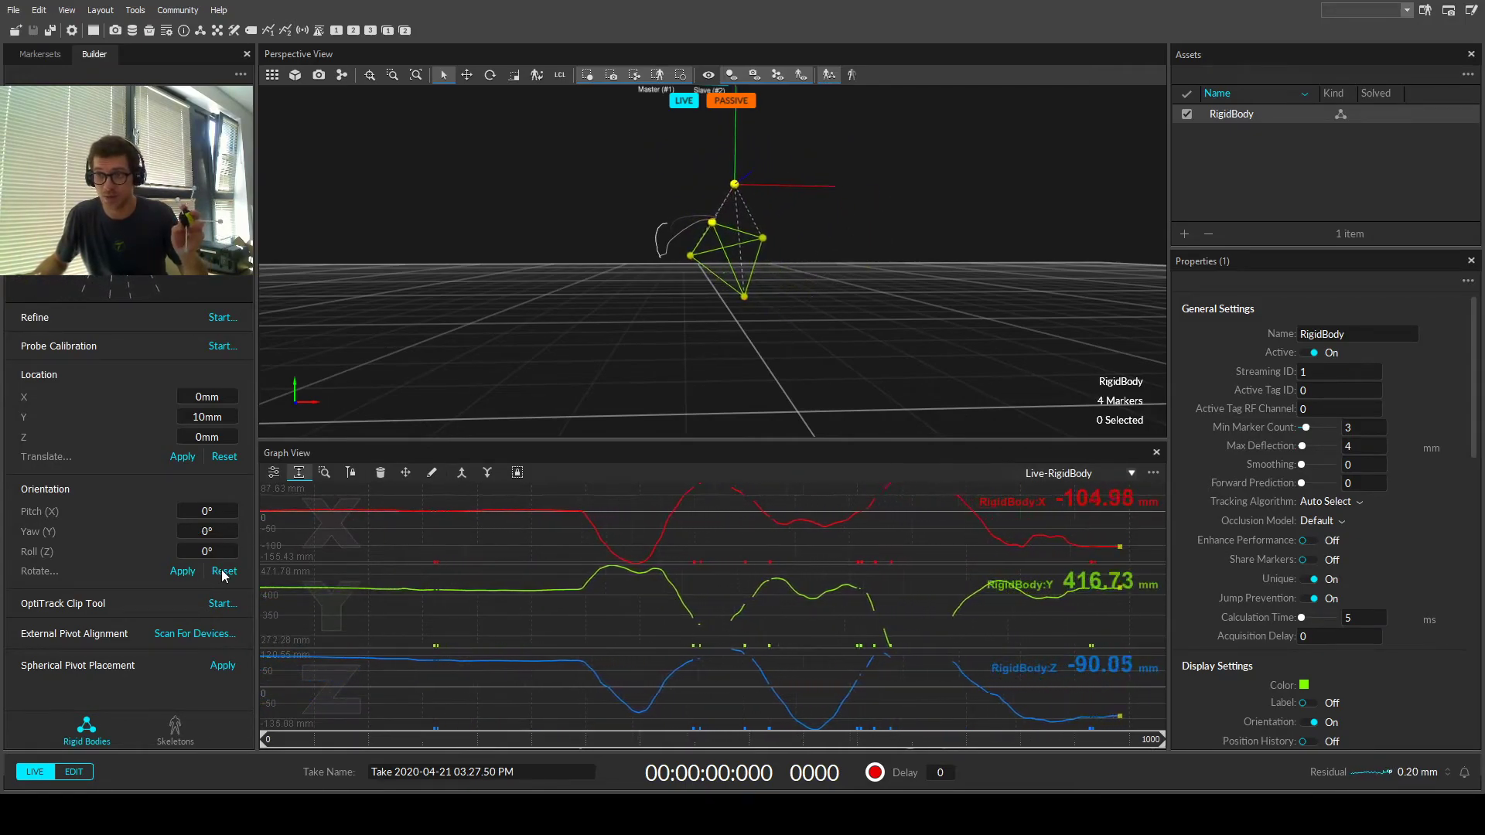
Reset the pivot location to 0, 0, 0 mm and review the Marker1–Marker4 locations in Properties.
left_click(224, 457)
right_click_drag(638, 285, 843, 306)
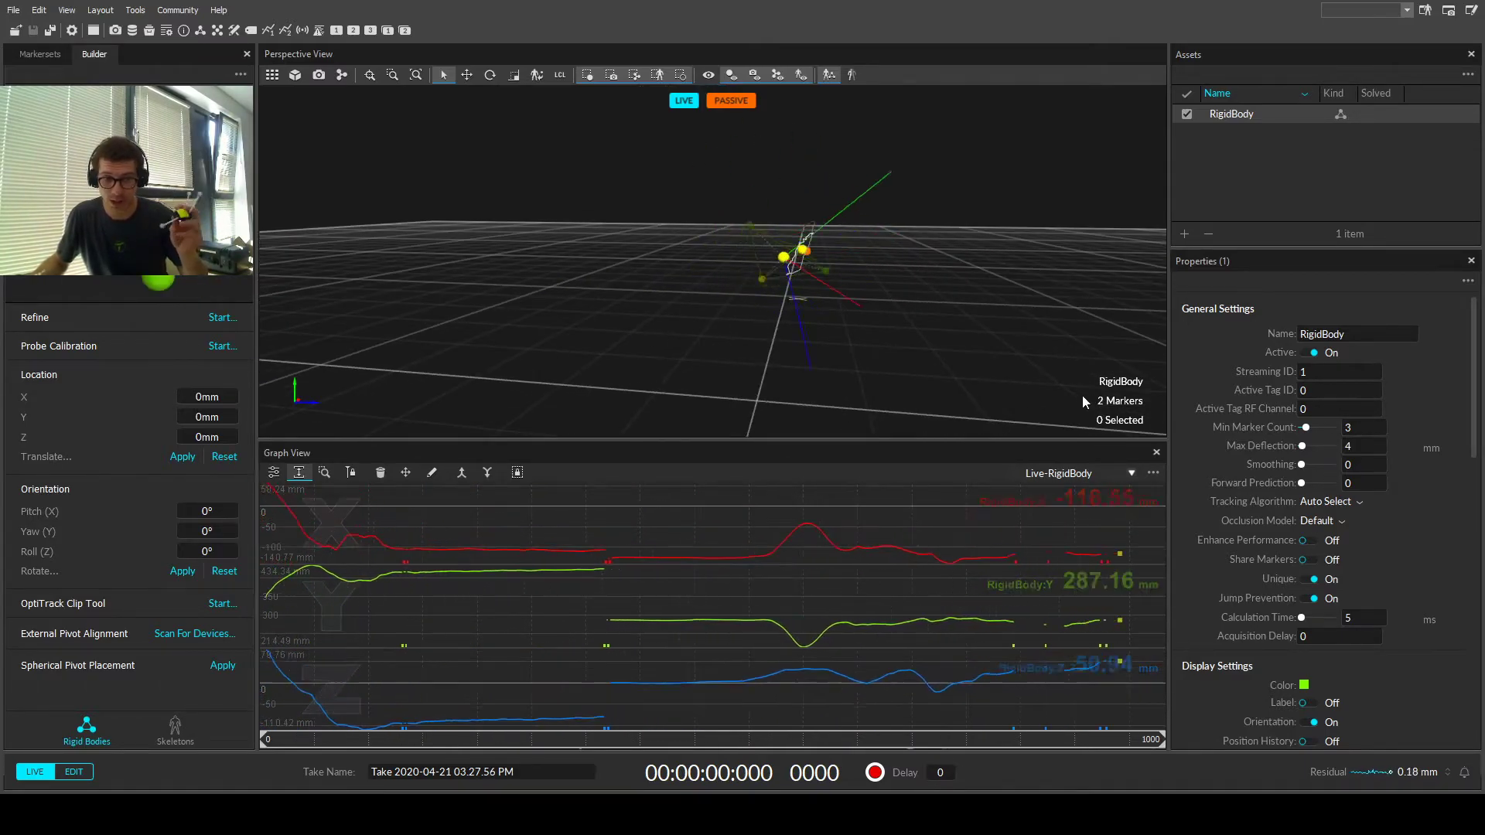
scroll(1353, 398, "down", 10)
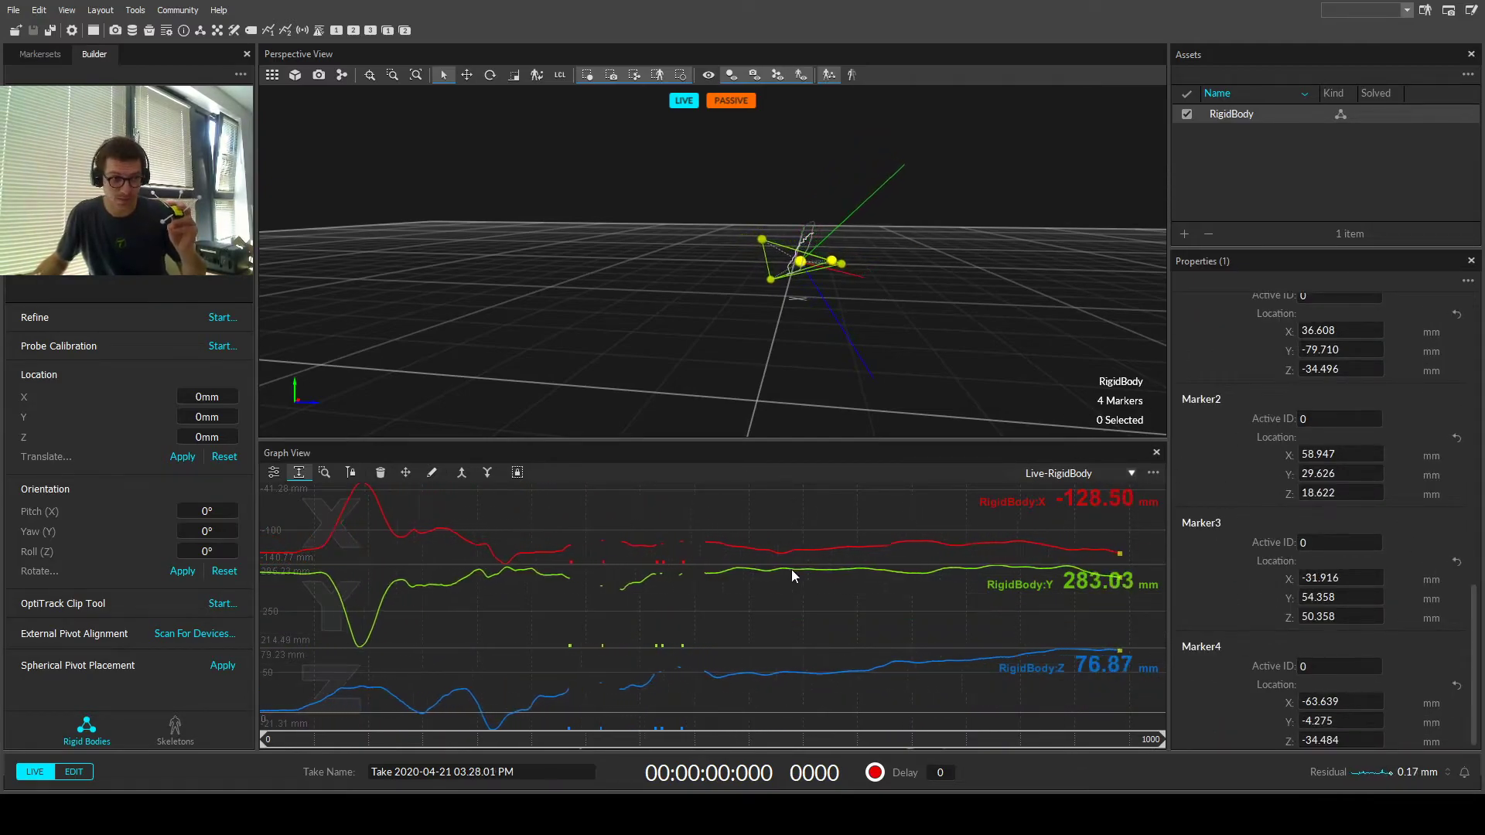
right_click_drag(716, 351, 975, 311)
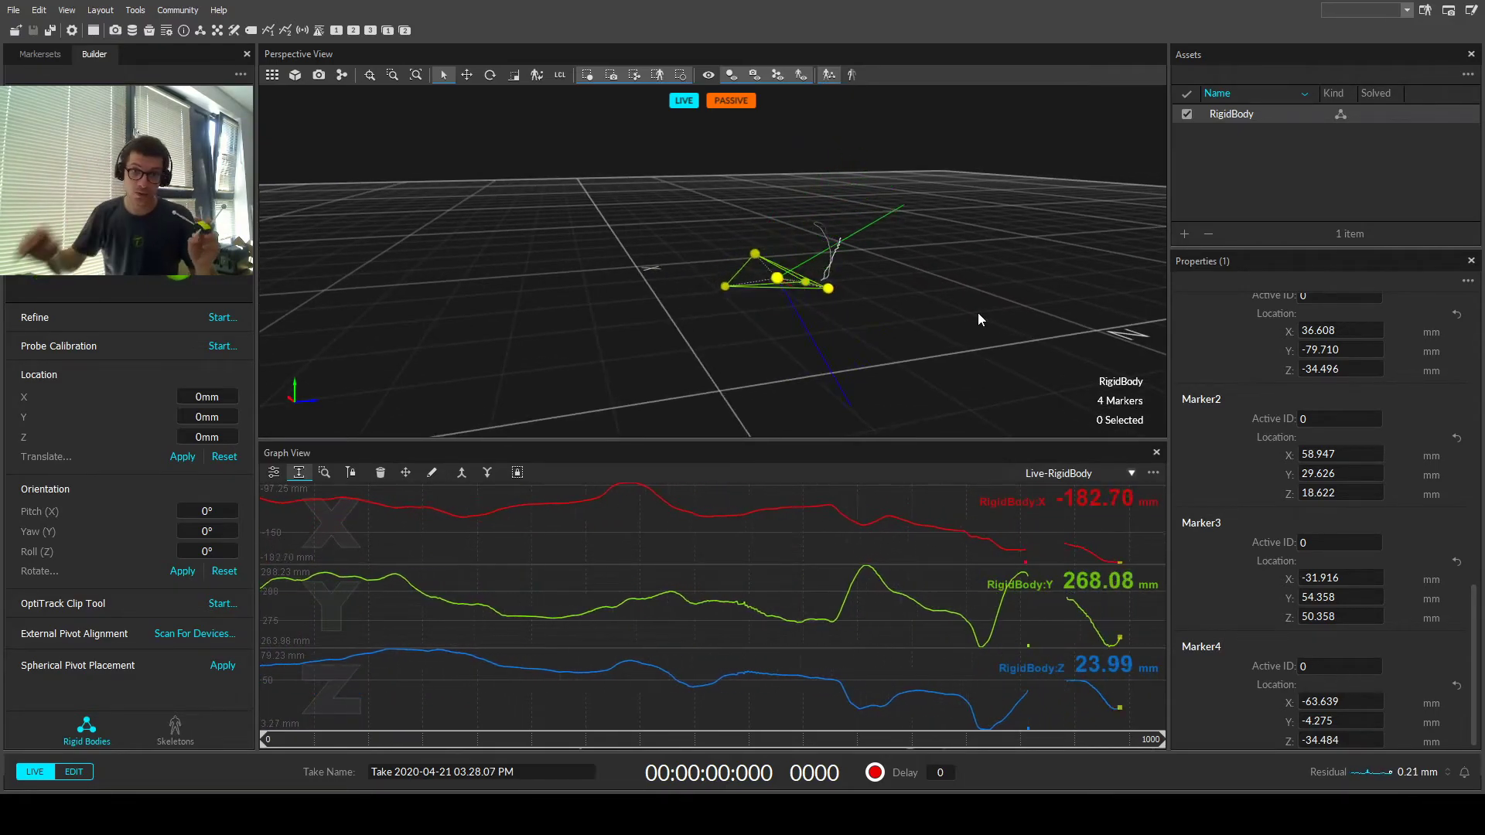
scroll(1413, 558, "up", 15)
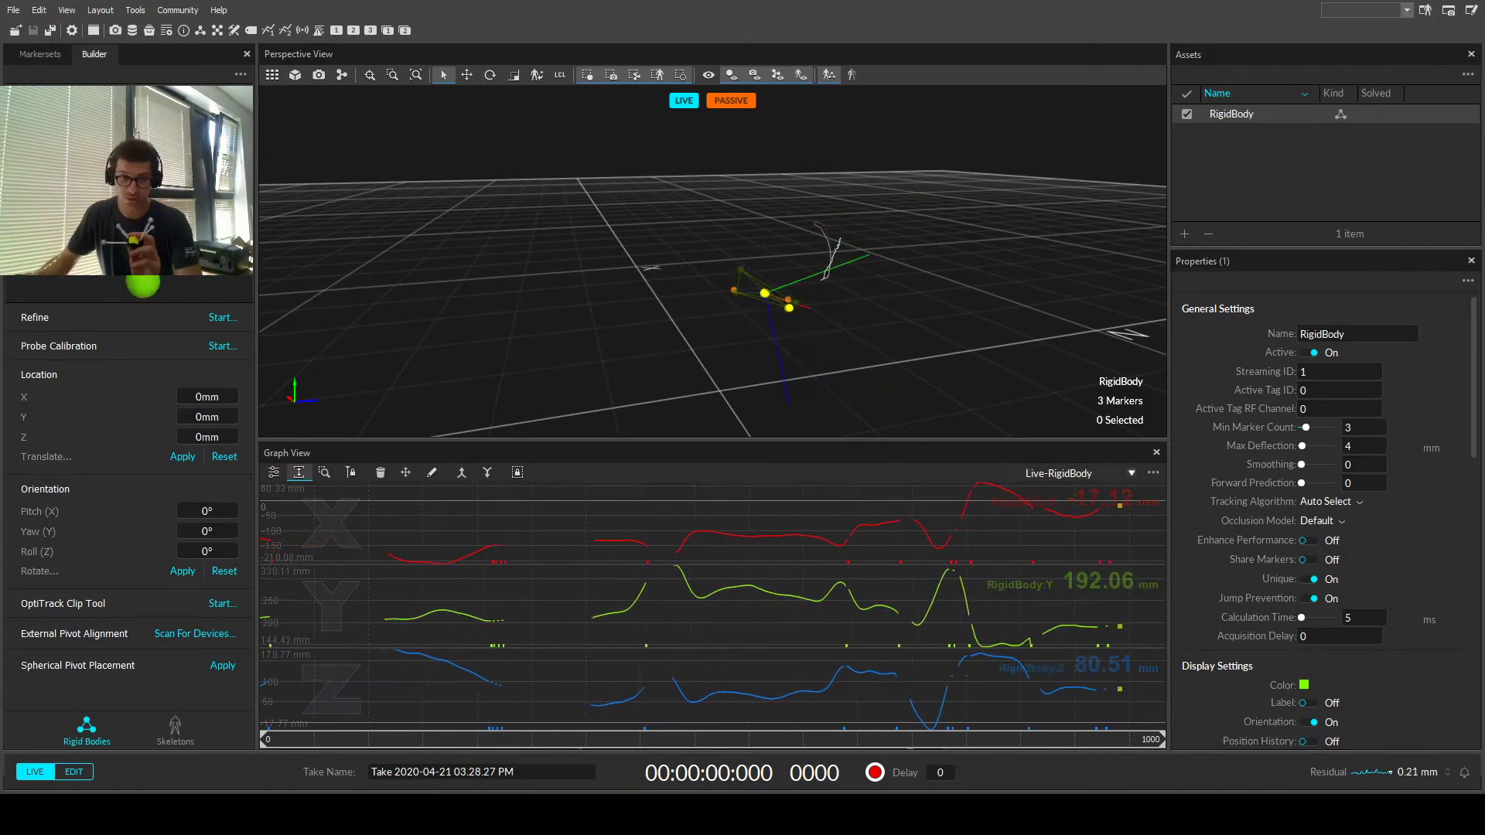
right_click_drag(664, 300, 620, 298)
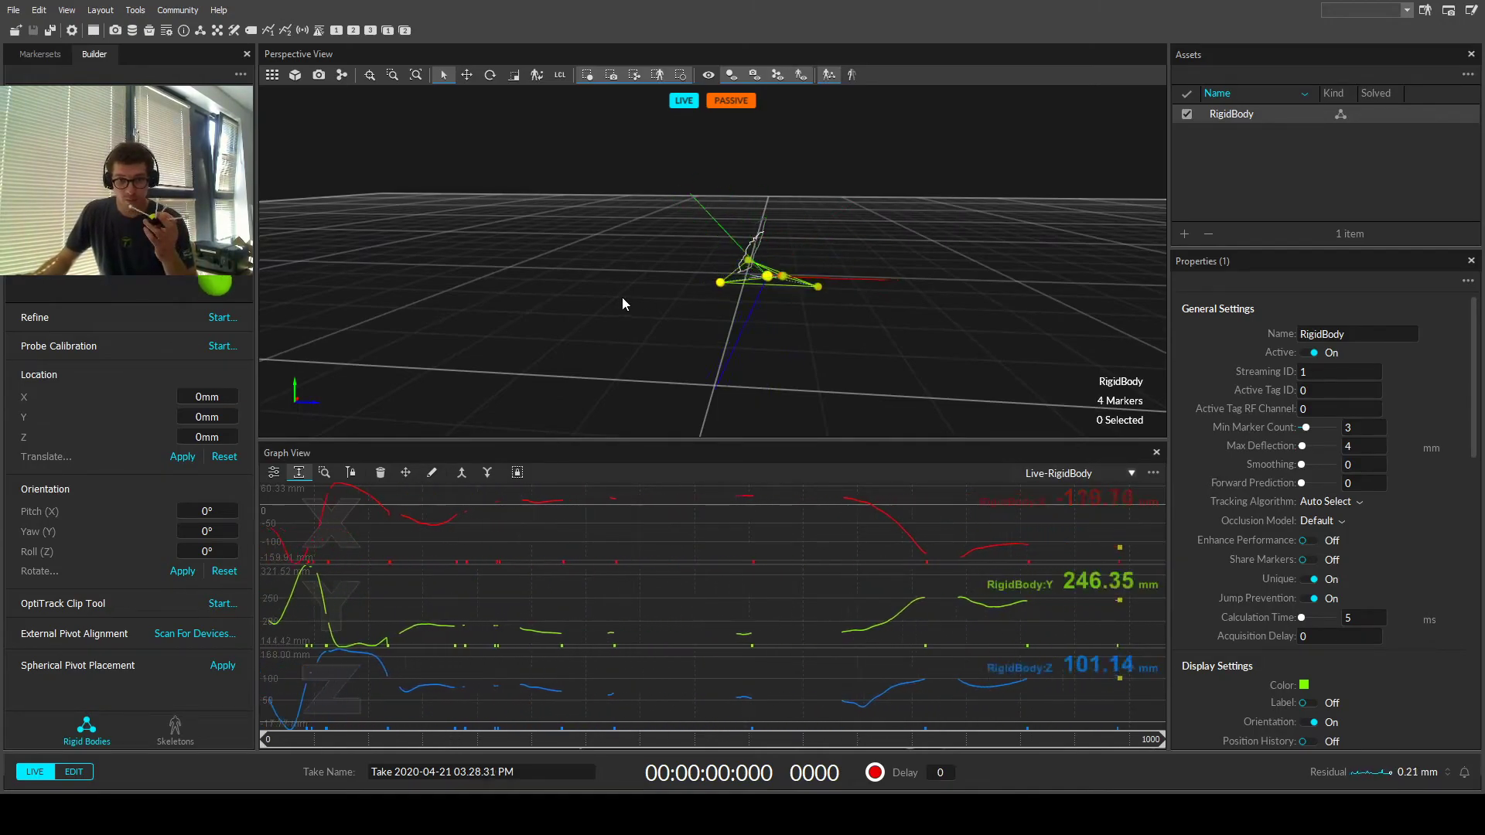
right_click_drag(861, 315, 931, 326)
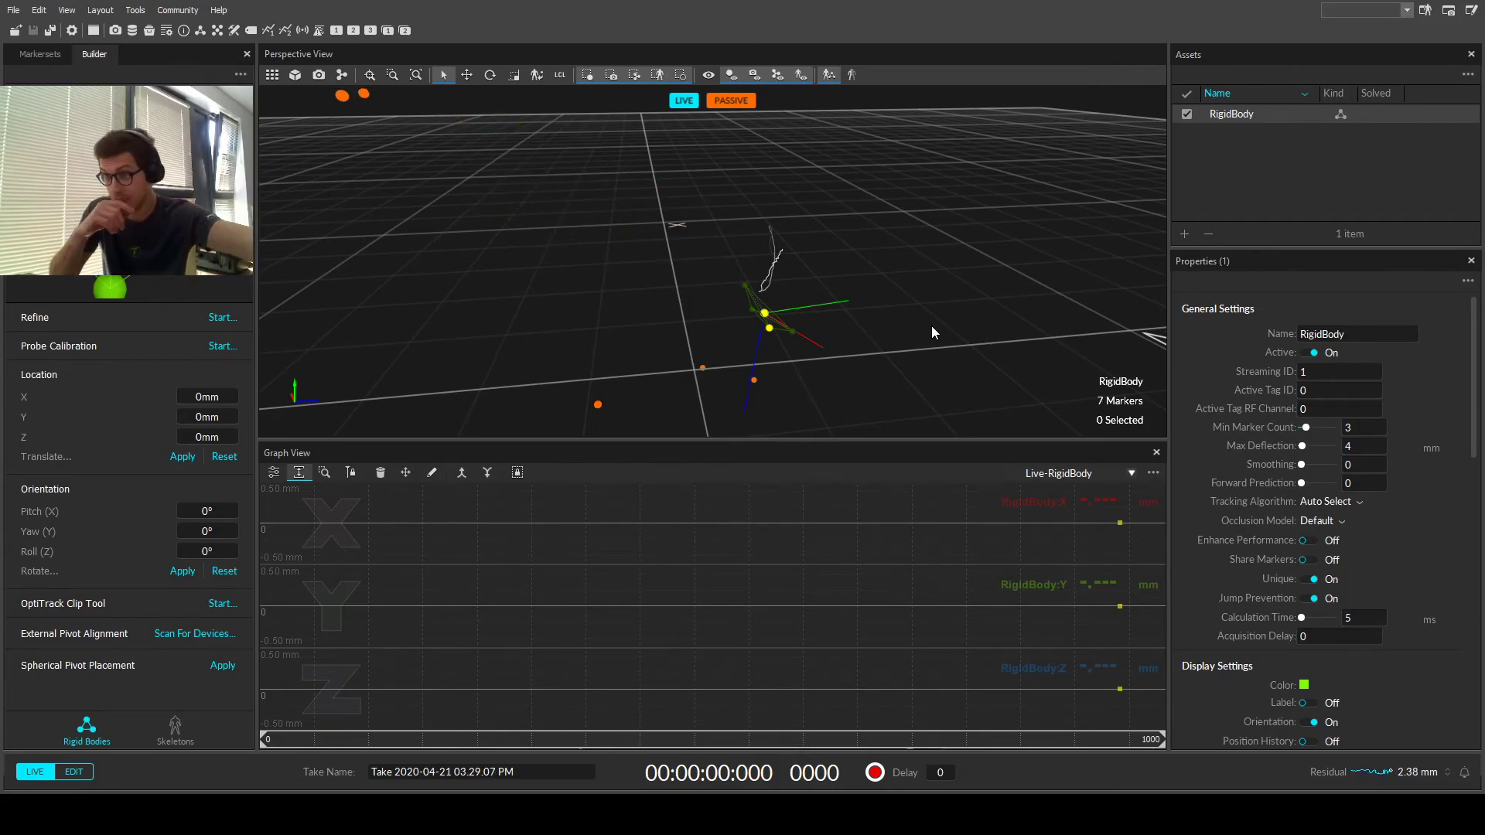
mouse_move(889, 317)
right_mouse_down()
mouse_move(796, 324)
mouse_move(773, 224)
mouse_move(736, 256)
mouse_move(708, 252)
mouse_move(801, 255)
right_mouse_up()
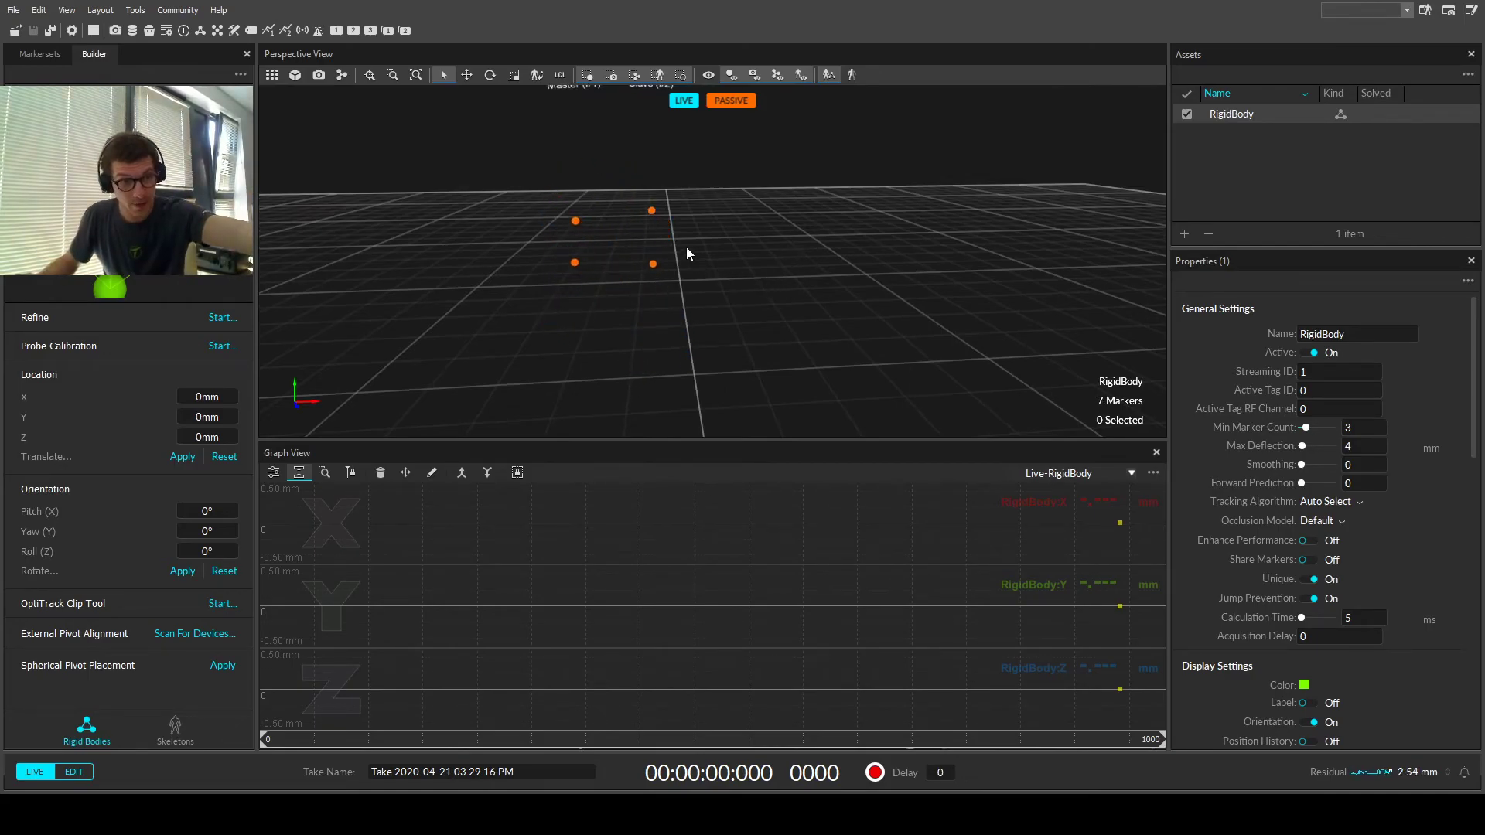
right_click_drag(683, 247, 758, 251)
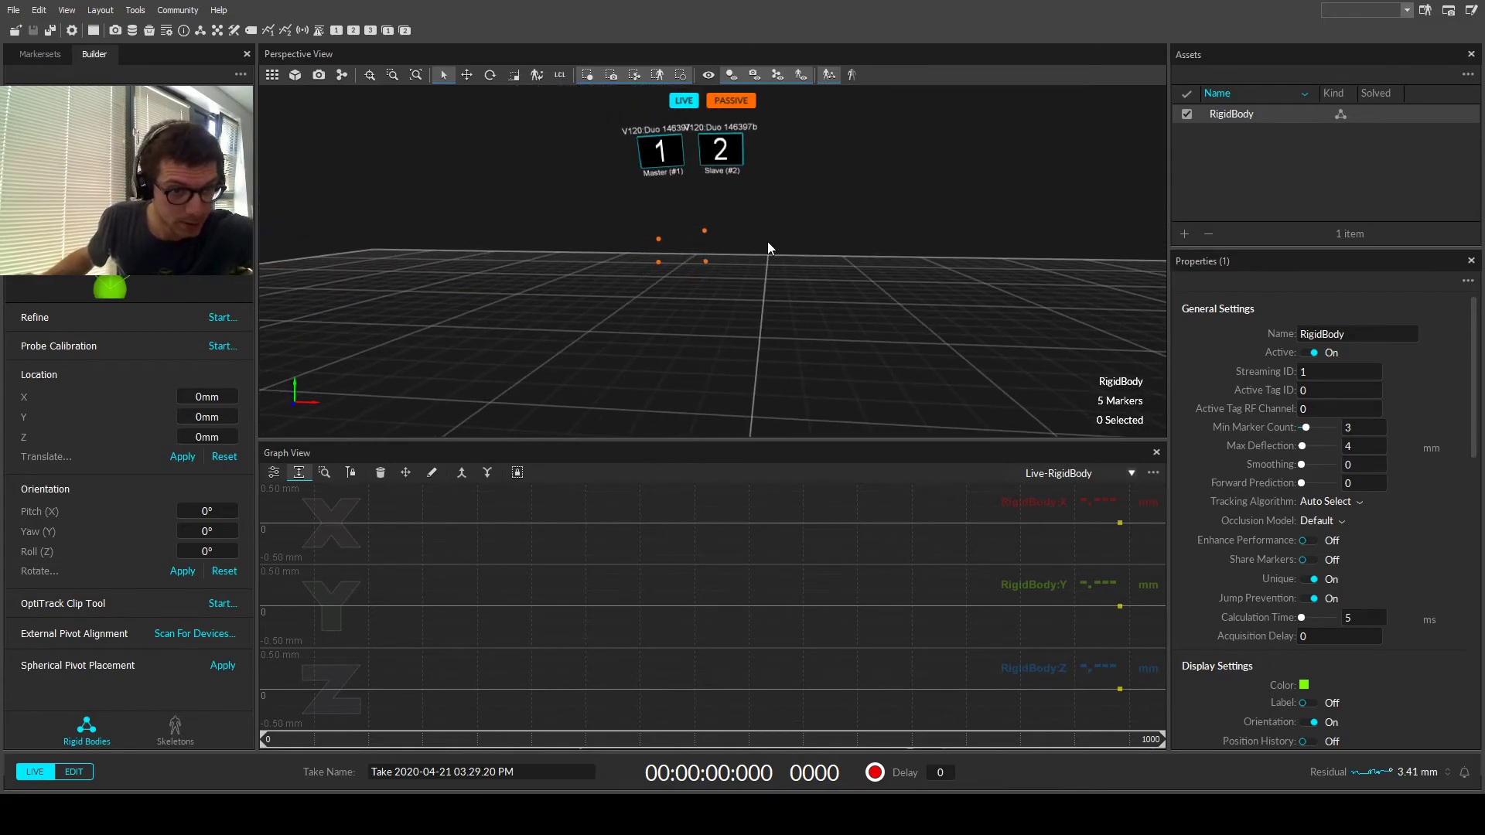
scroll(769, 245, "down", 3)
right_click_drag(771, 249, 831, 337)
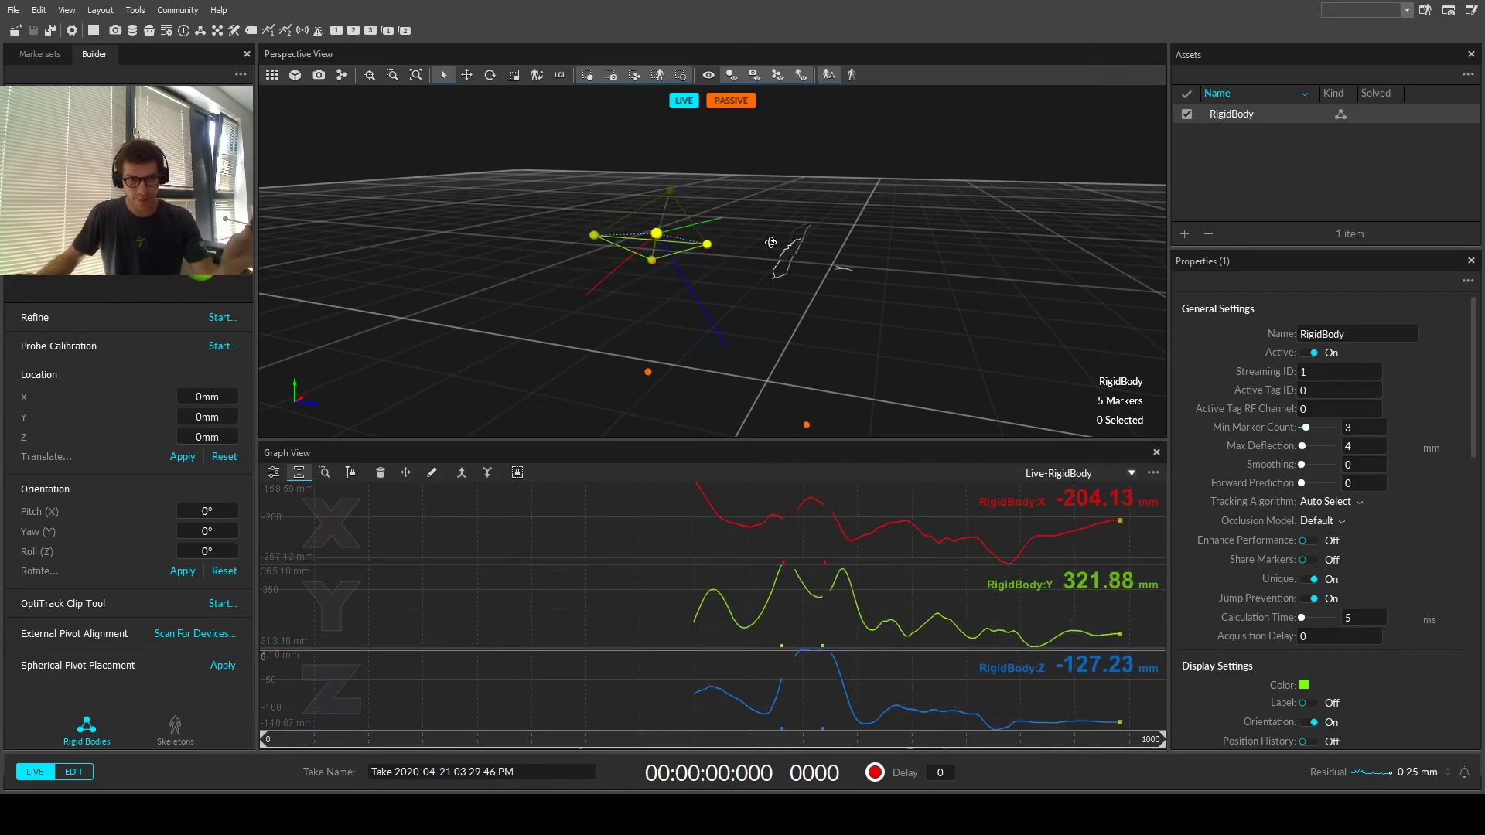
mouse_move(771, 246)
right_mouse_down()
mouse_move(702, 195)
mouse_move(616, 191)
right_mouse_up()
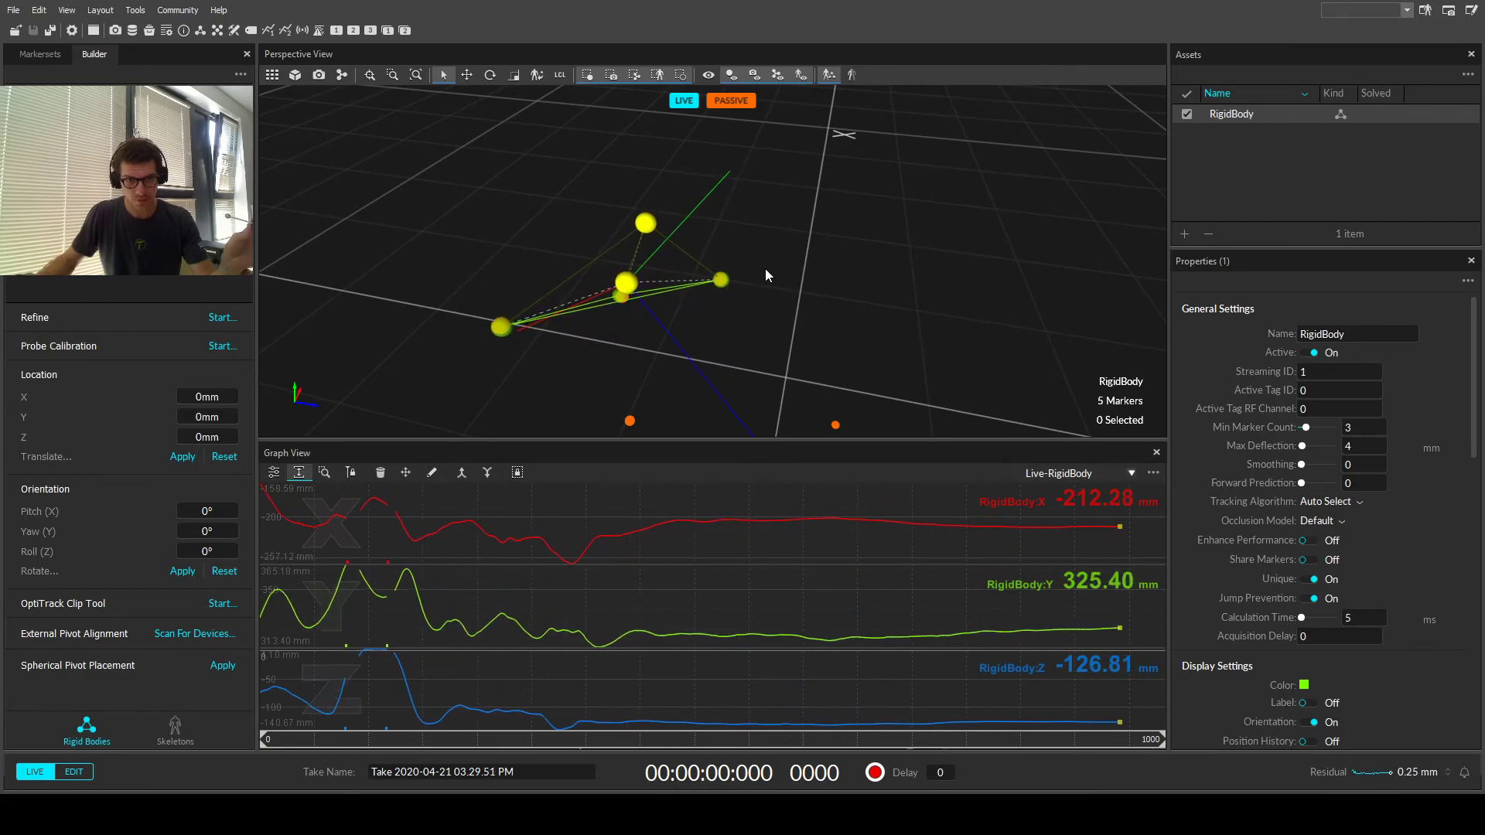
right_click_drag(833, 292, 462, 238)
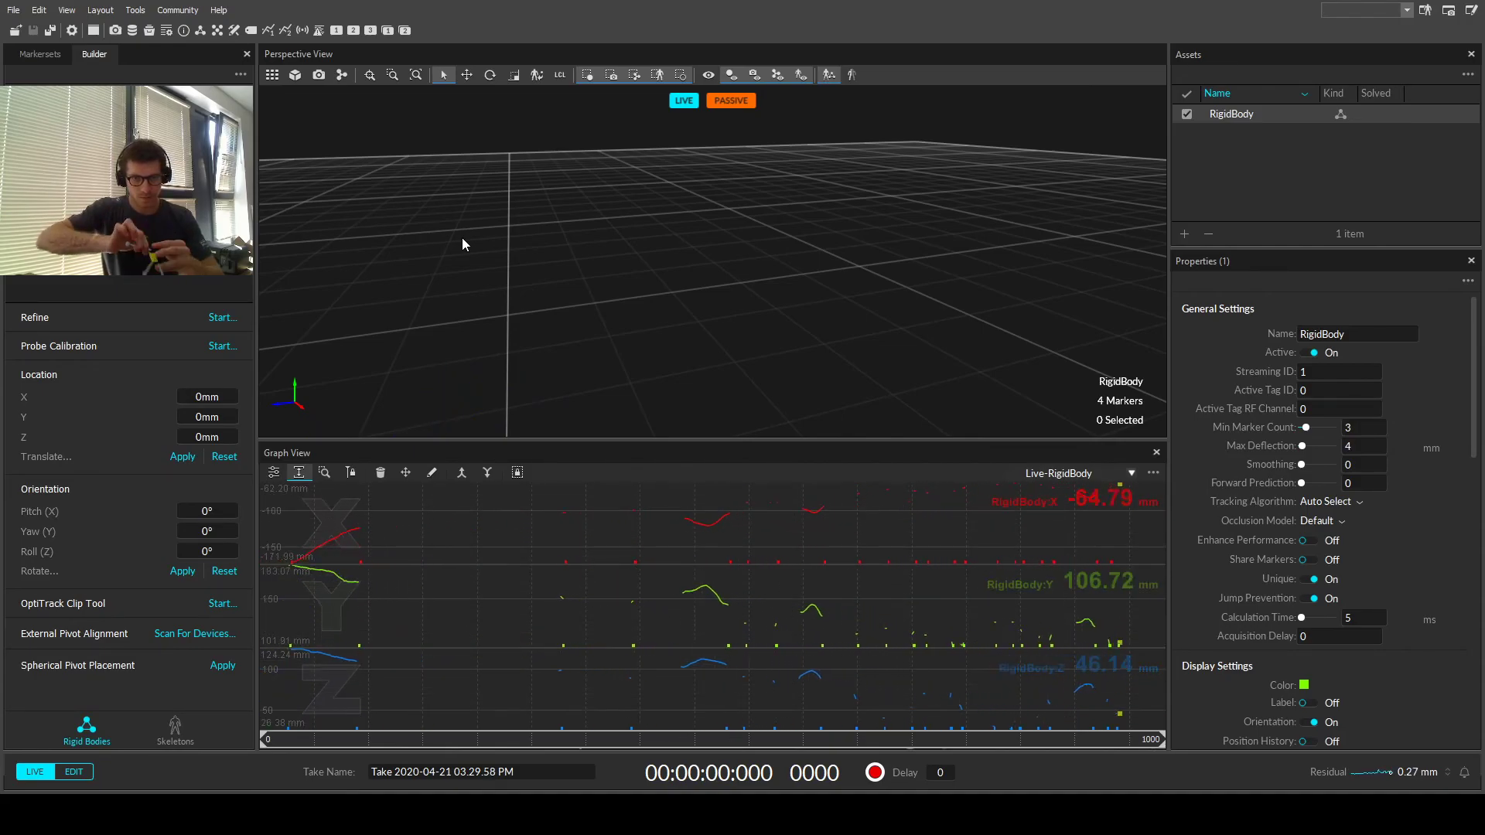
right_click_drag(477, 235, 700, 275)
left_click_drag(552, 141, 695, 240)
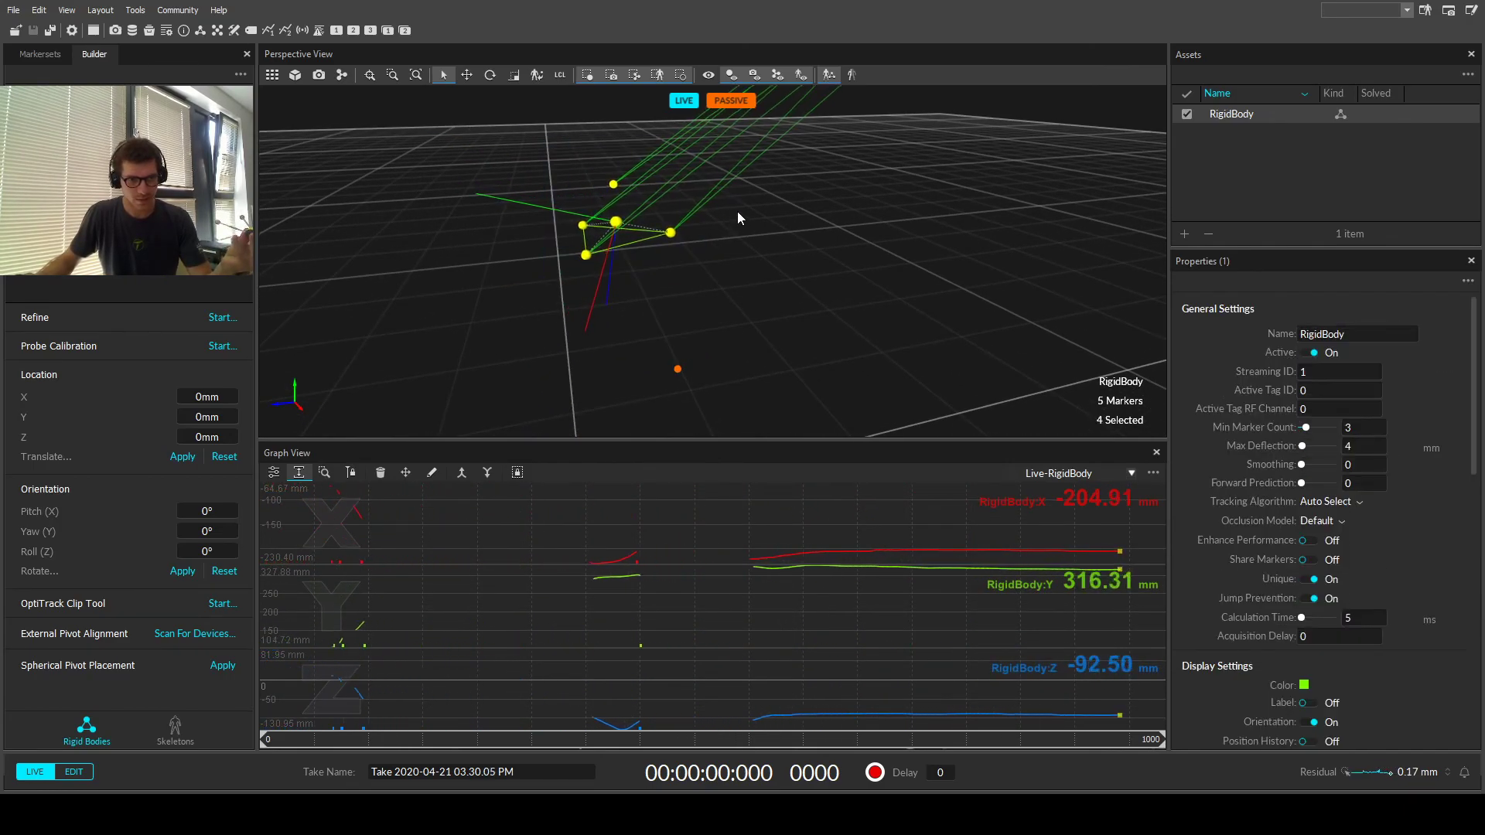
left_click(818, 244)
mouse_move(818, 244)
right_mouse_down()
mouse_move(911, 231)
mouse_move(836, 244)
mouse_move(880, 235)
mouse_move(870, 186)
right_mouse_up()
left_click(1231, 115)
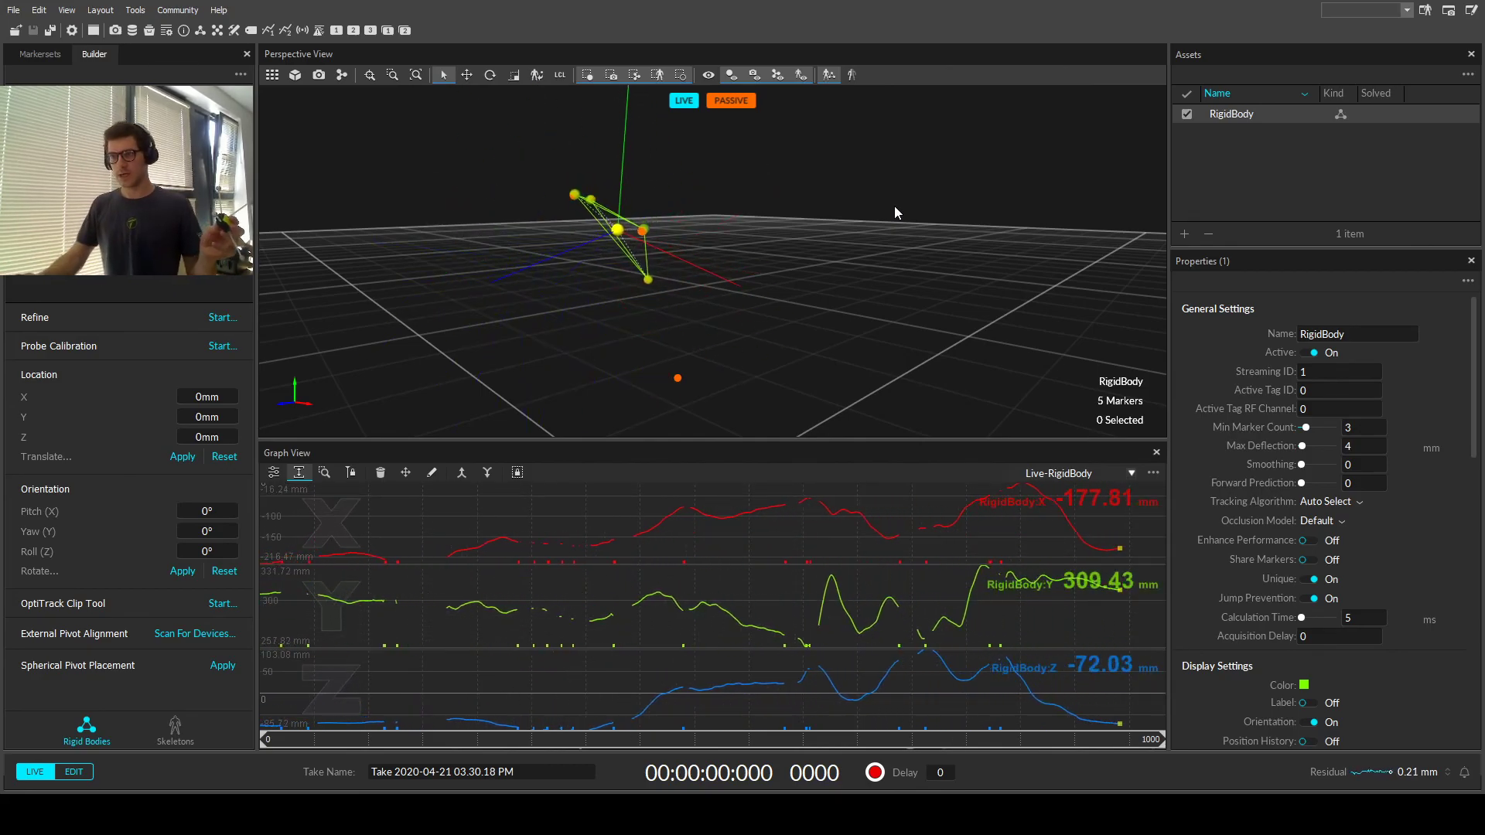
right_click_drag(906, 211, 731, 263)
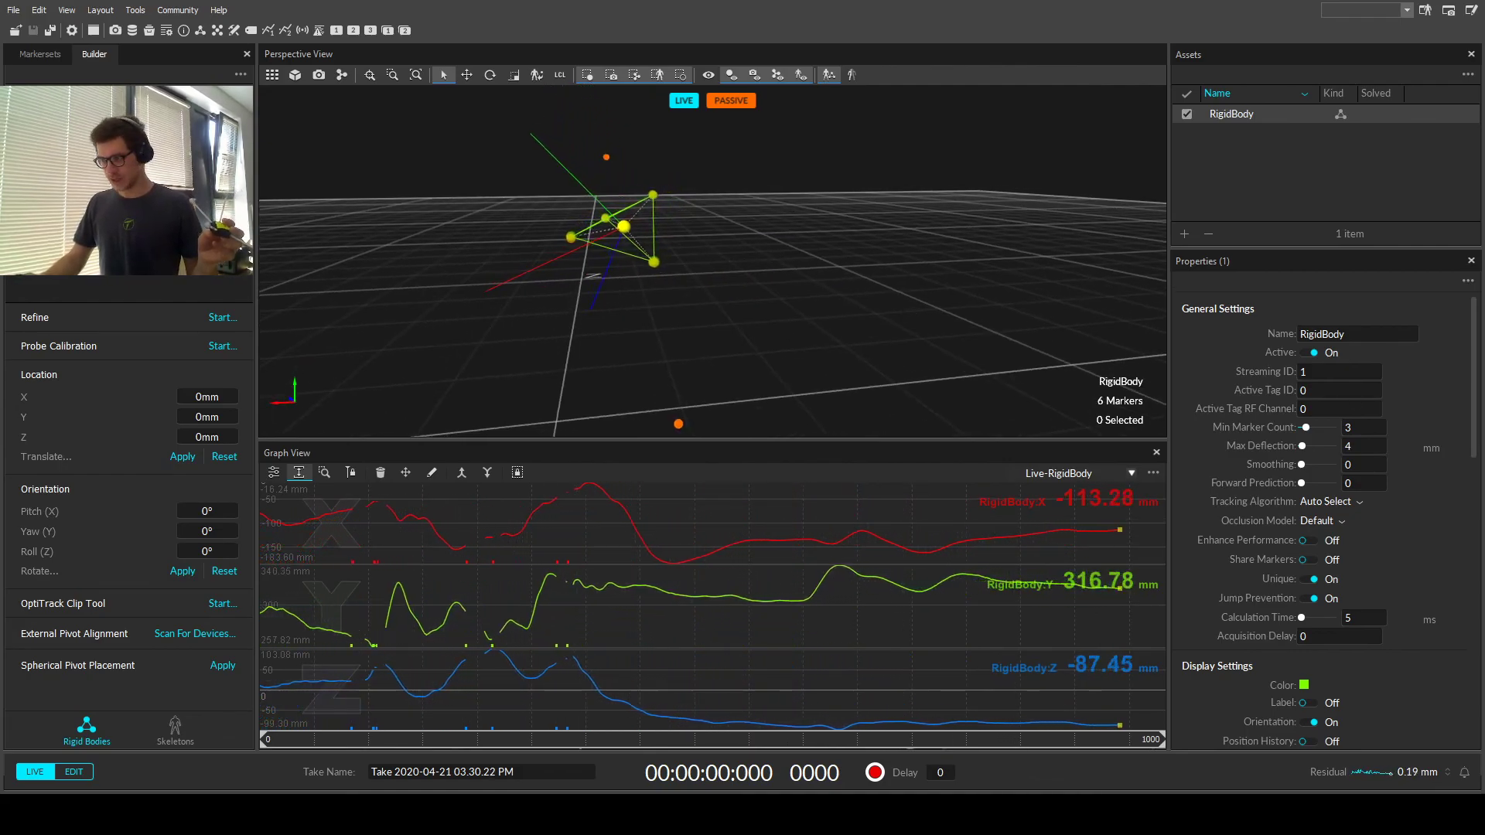